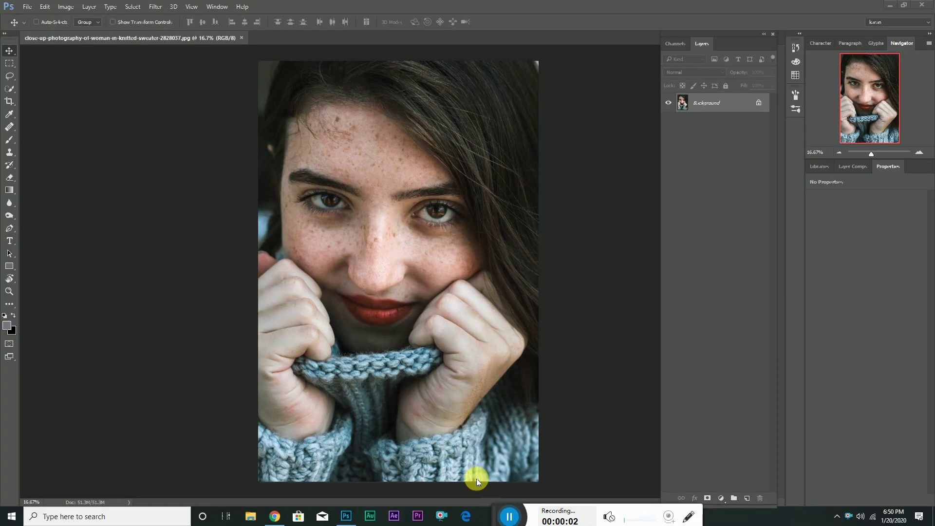
Step: Duplicate the background as Layer 1 and apply Levels with input levels 2 and 252
key(ctrl+j)
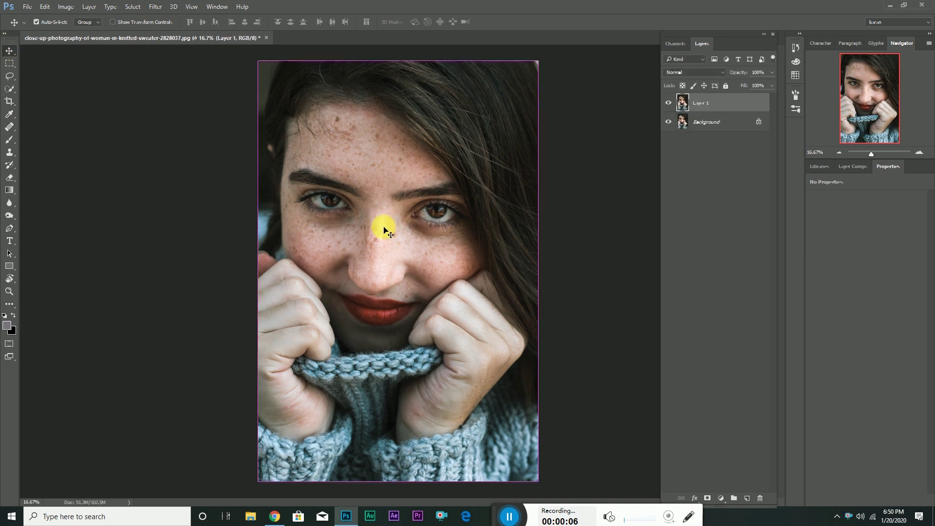
key(ctrl+l)
drag(583, 163, 583, 162)
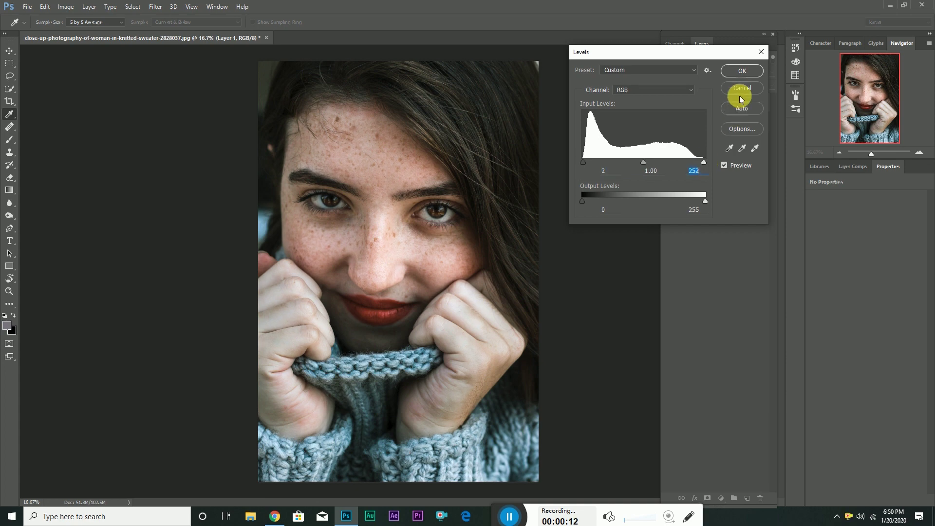
click(742, 71)
click(155, 6)
click(176, 73)
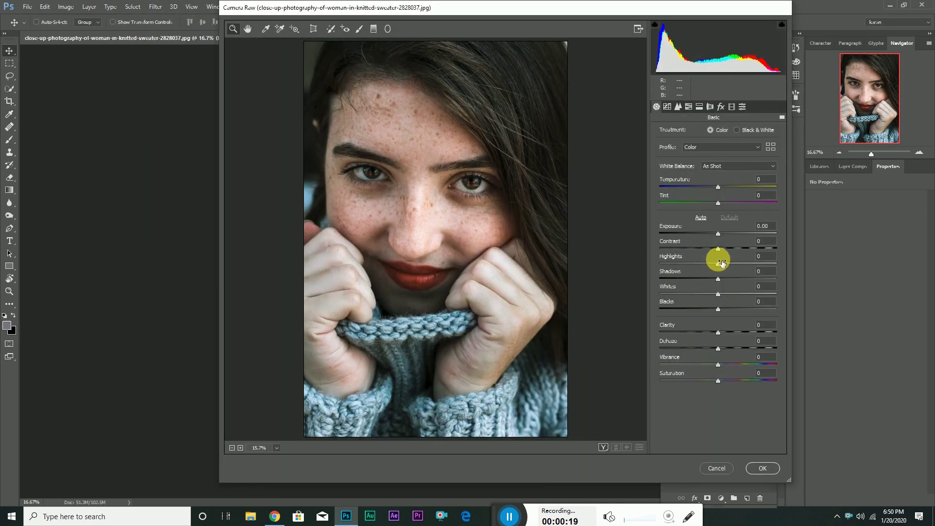
Step: In Camera Raw, set Highlights to -38, Clarity to +10, and Whites and Blacks to -4, then apply
drag(717, 263, 702, 265)
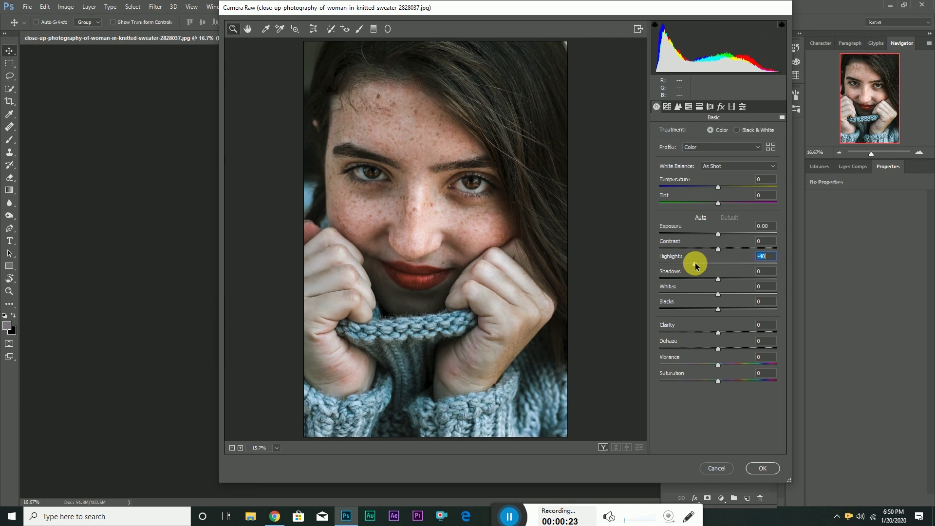
drag(717, 331, 745, 329)
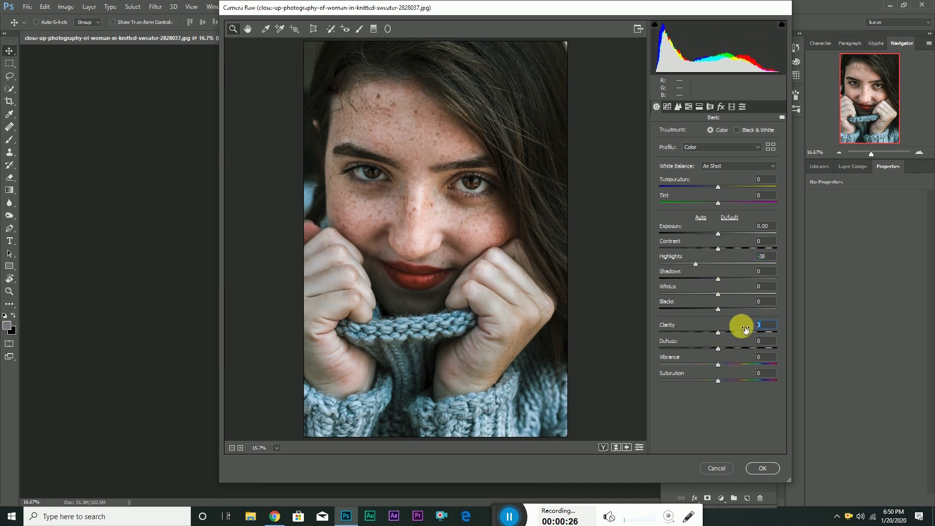
click(717, 310)
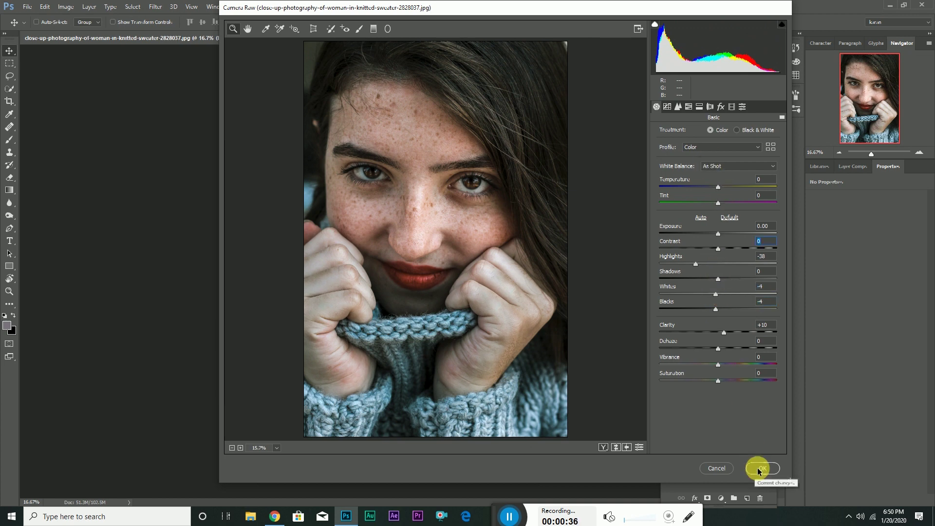
click(761, 468)
Step: Add an empty Layer 2, then spot-heal an upper-forehead blemish and the stray hair strand
click(748, 495)
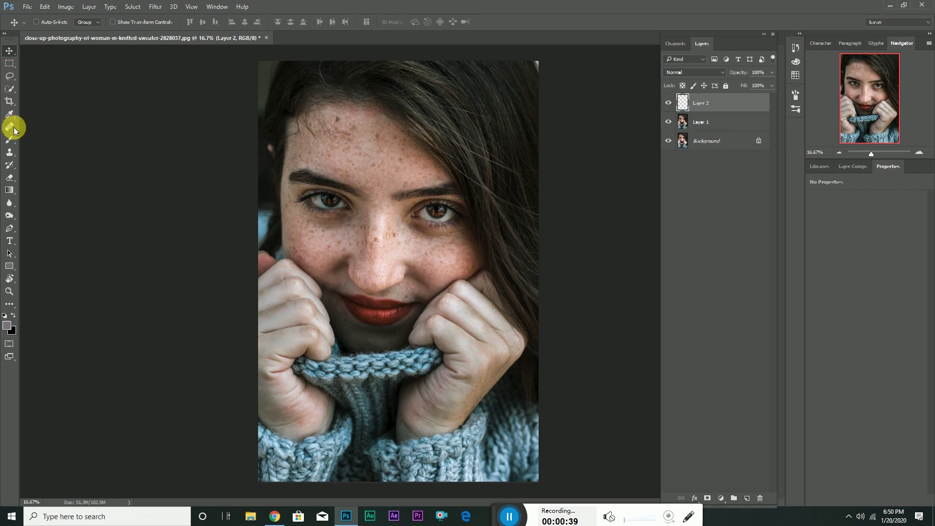
drag(9, 127, 47, 131)
scroll(368, 150, up, 1)
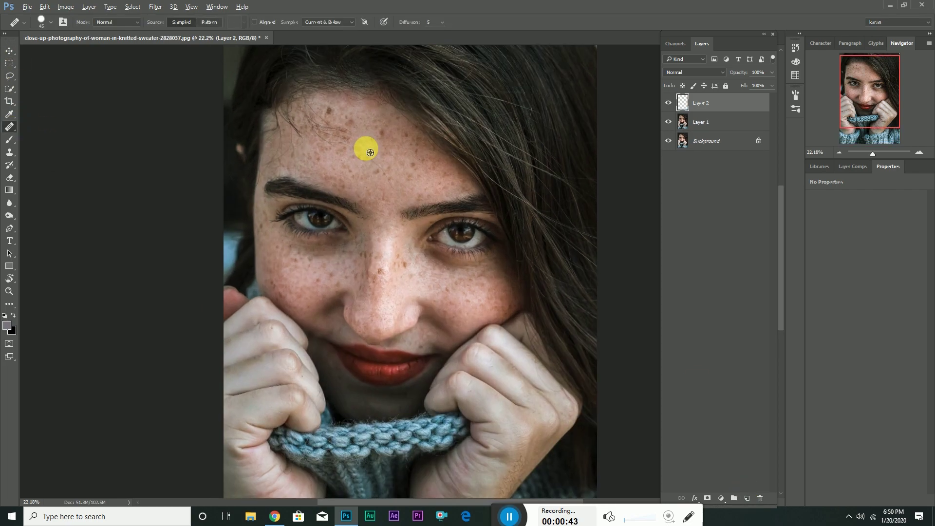
scroll(368, 146, up, 1)
scroll(344, 142, up, 1)
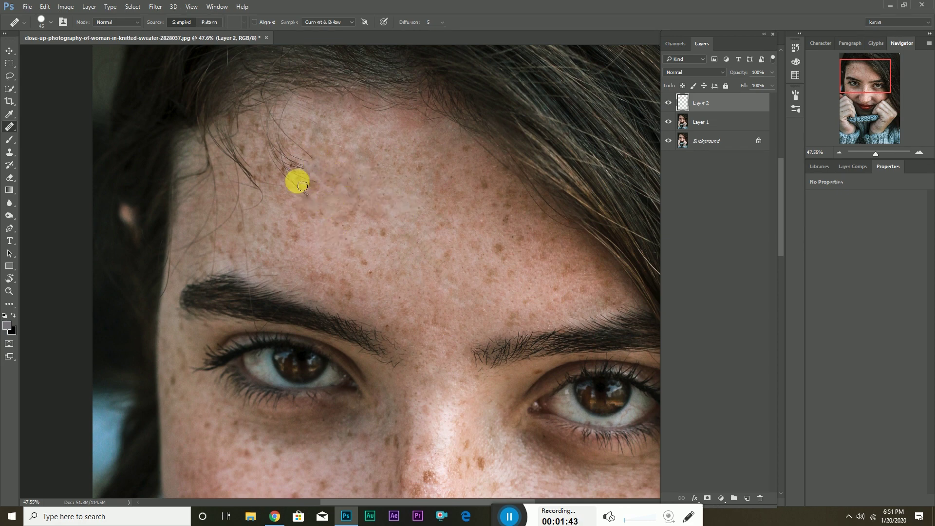
click(355, 190)
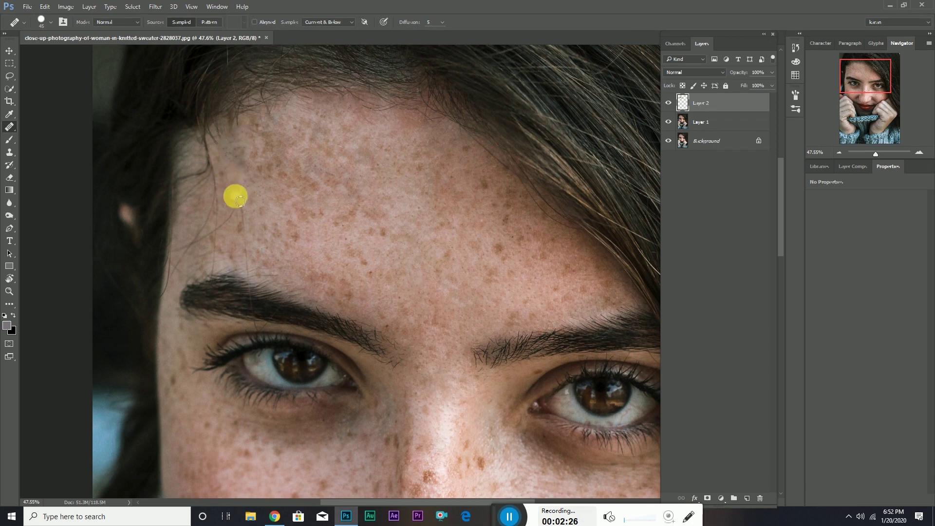
mouse_move(218, 180)
mouse_down()
mouse_move(217, 169)
mouse_move(197, 241)
mouse_move(233, 213)
mouse_move(284, 254)
mouse_up()
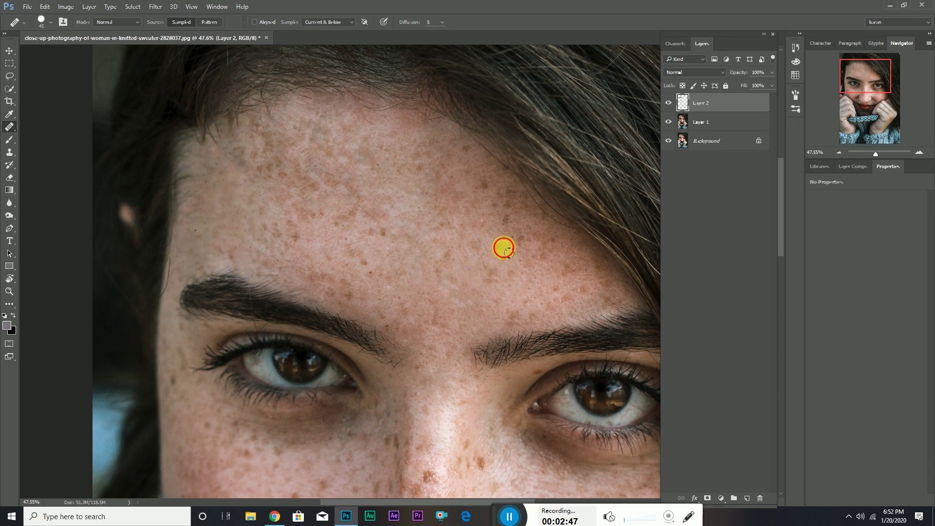
Step: Spot-heal the remaining freckles and spots across the middle, left and right forehead
click(517, 319)
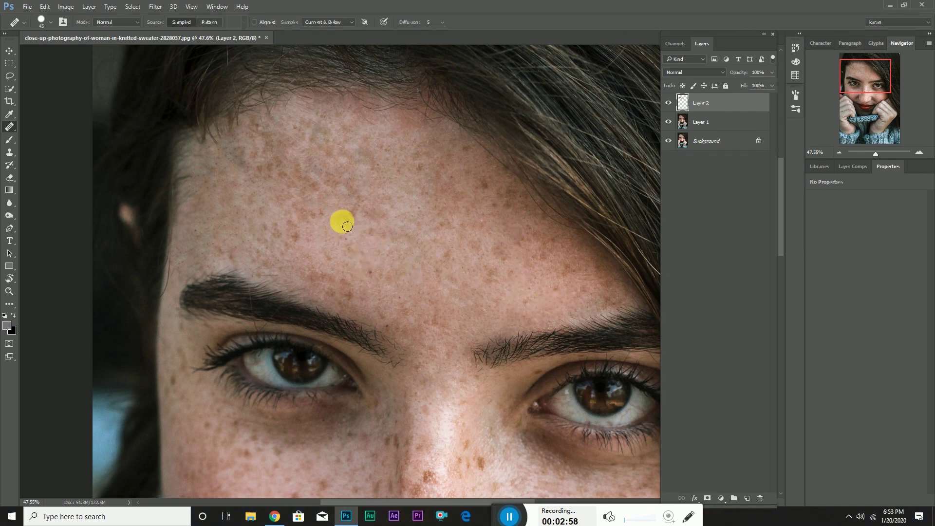
click(272, 220)
click(414, 205)
click(331, 190)
click(379, 135)
click(282, 164)
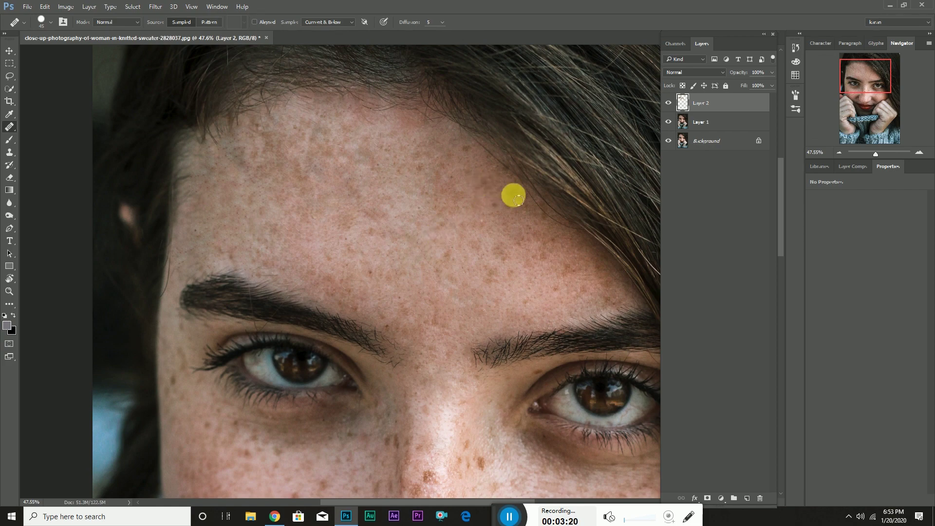
click(563, 278)
Step: Spot-heal the blemishes down the nose tip and on the left cheek, fine-tuning brush size
scroll(564, 278, down, 3)
scroll(453, 131, down, 2)
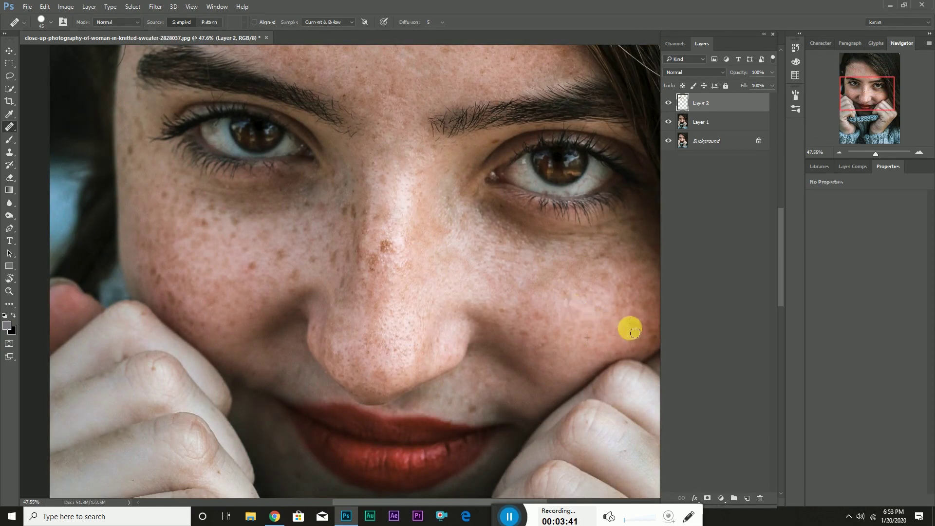
scroll(635, 333, right, 2)
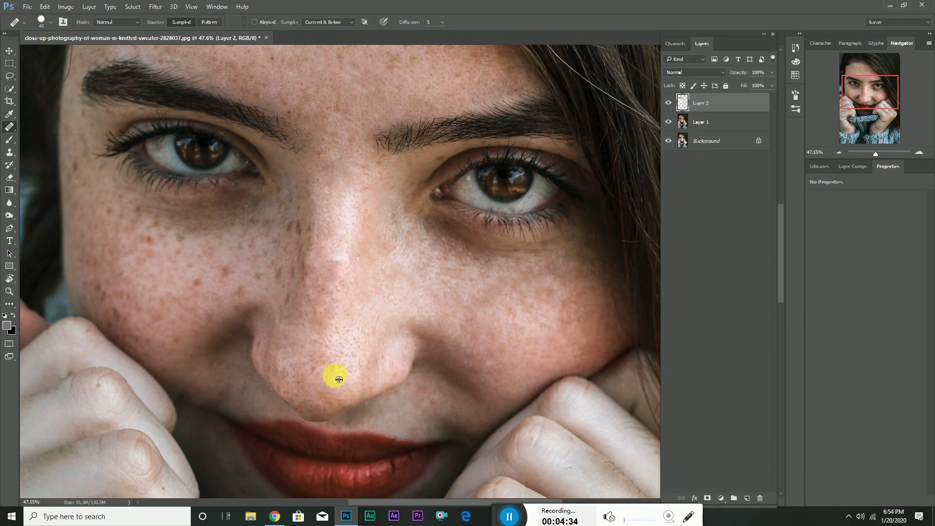
drag(284, 363, 302, 400)
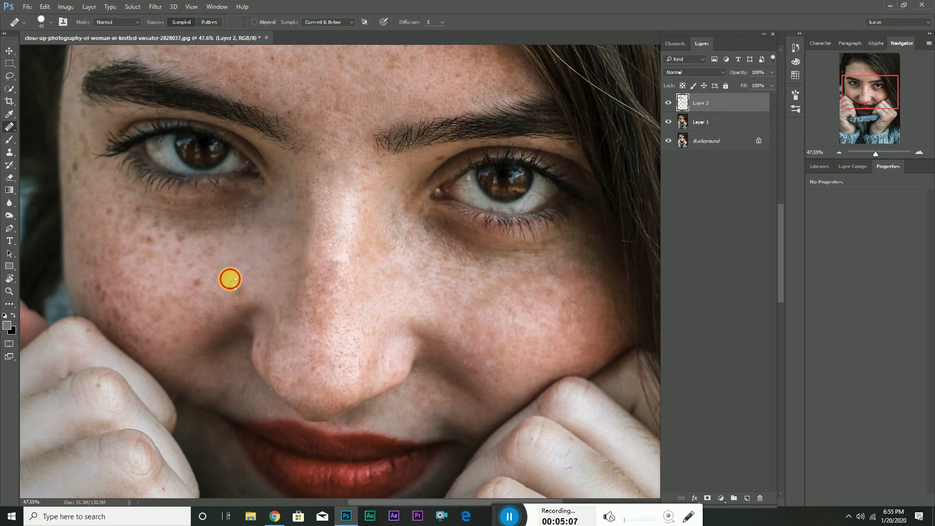
click(230, 279)
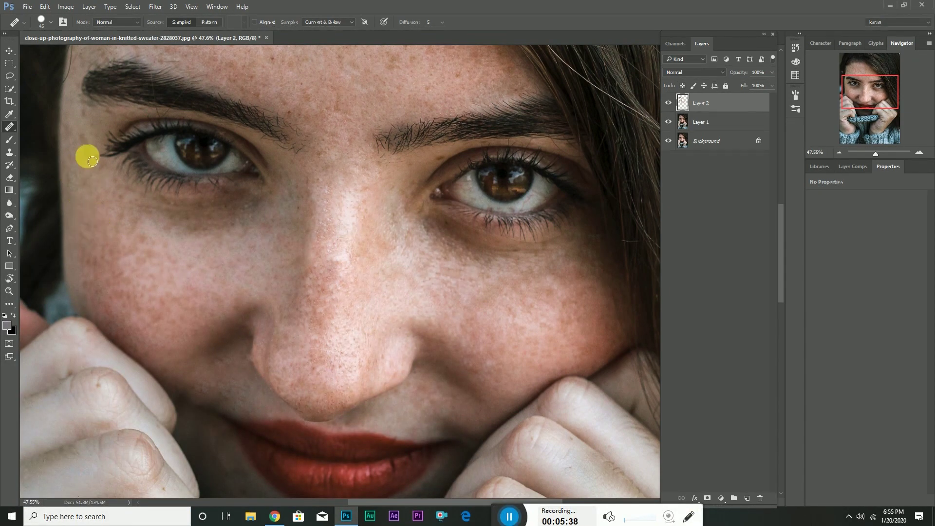
key(bracketleft)
key(bracketleft)
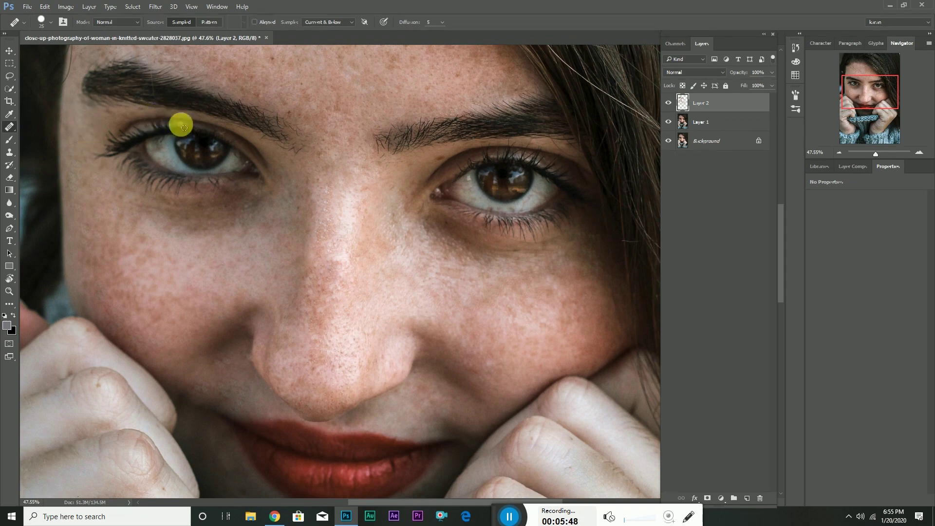
key(bracketright)
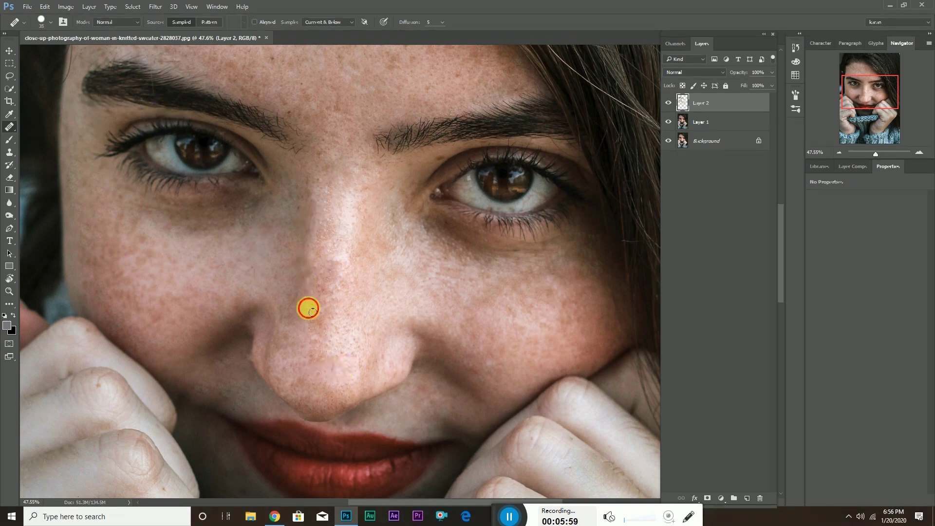
Step: Move the view down to the hands to retouch the knuckles
scroll(308, 308, down, 5)
drag(394, 332, 274, 299)
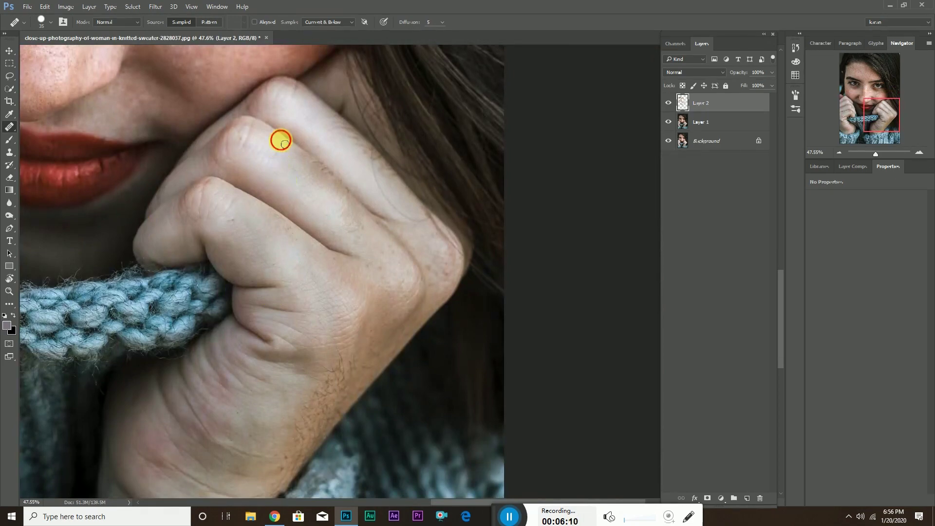
scroll(390, 272, left, 5)
scroll(292, 268, up, 3)
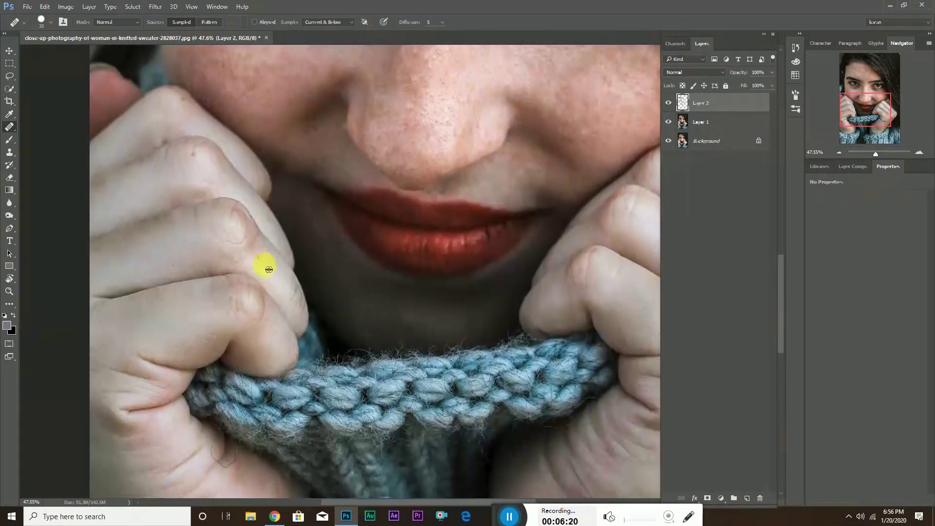
scroll(305, 259, down, 3)
scroll(305, 259, down, 2)
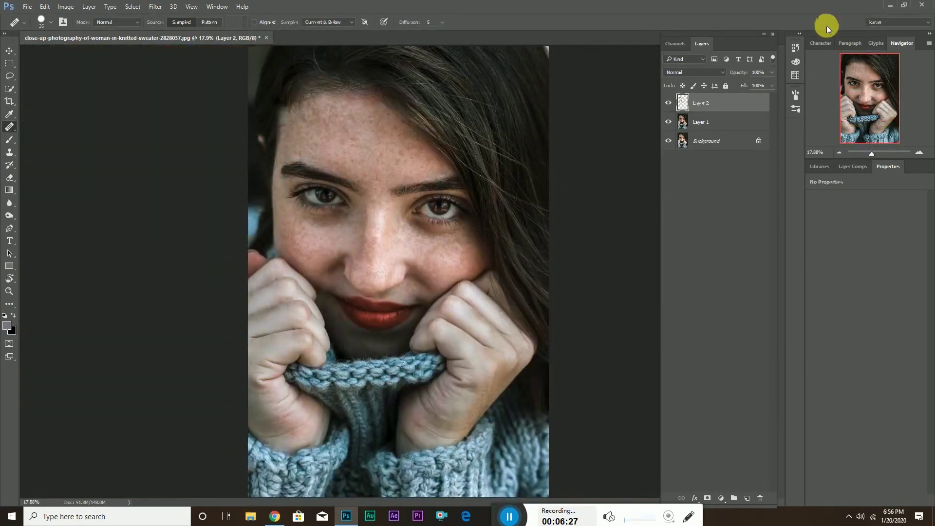
Step: Group Layer 1 and Layer 2 as Group 1 and stamp a merged copy named 'skin' above it
click(668, 102)
click(668, 103)
shift+click(714, 122)
key(ctrl+g)
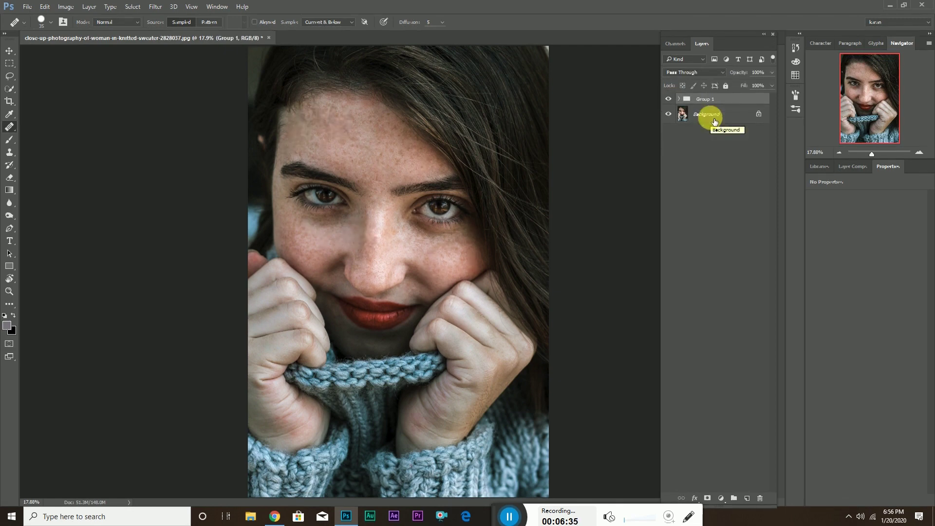
key(ctrl+alt+e)
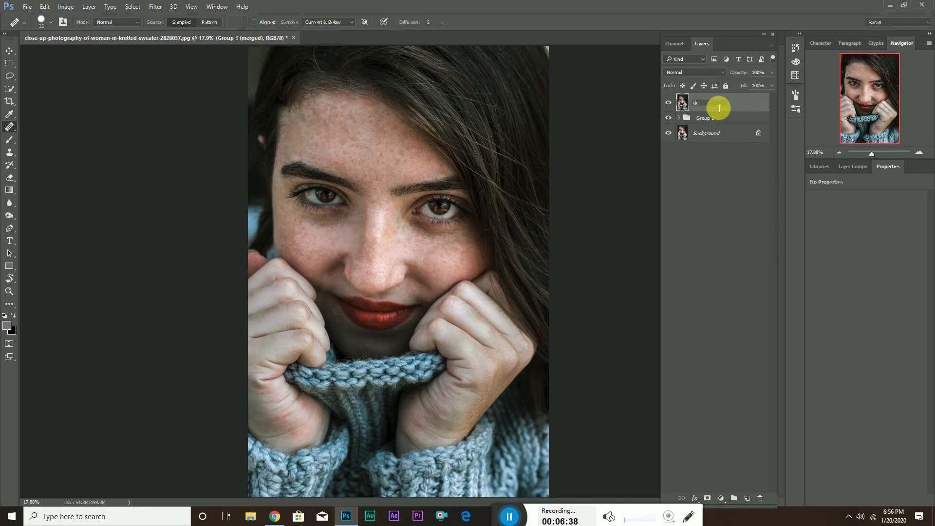
text(in)
key(Return)
click(9, 140)
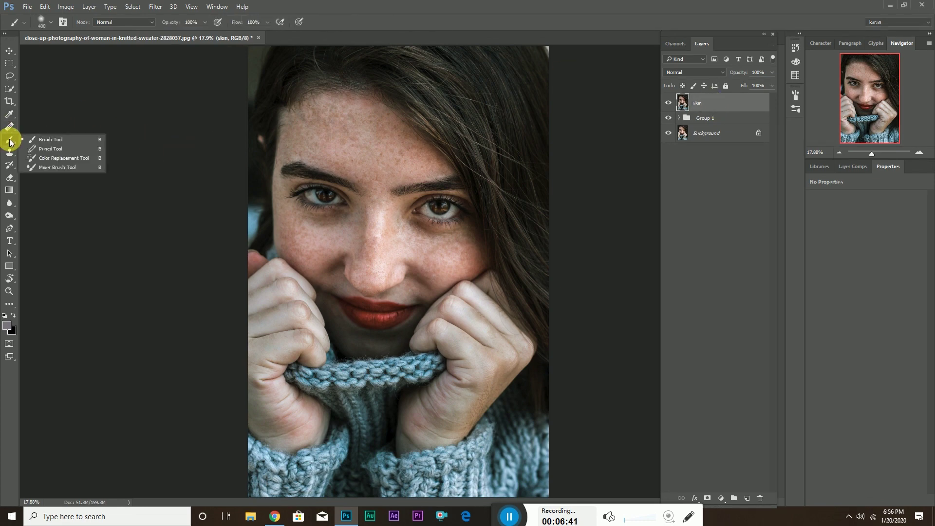
Step: With the Mixer Brush, smooth the skin along the nose bridge from tip to brow
click(54, 167)
scroll(375, 240, up, 2)
scroll(375, 240, up, 2)
scroll(390, 244, up, 1)
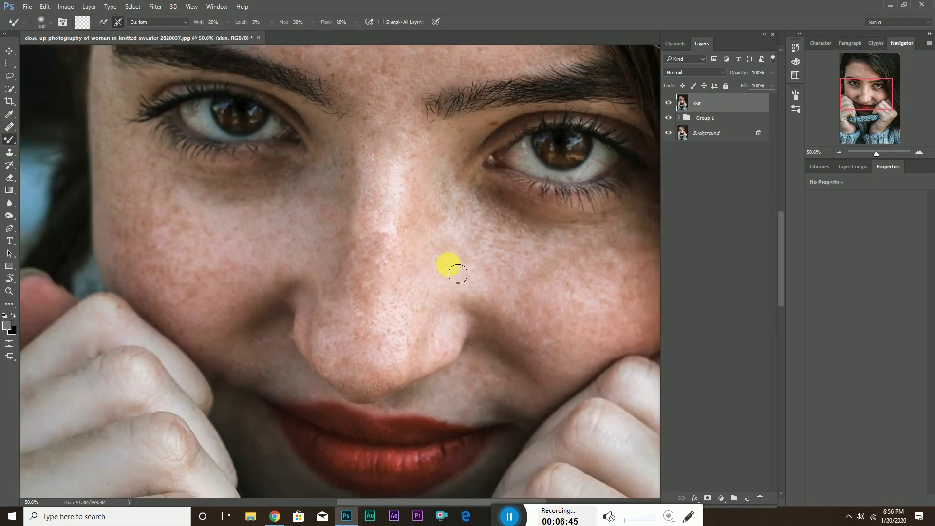
drag(405, 178, 400, 266)
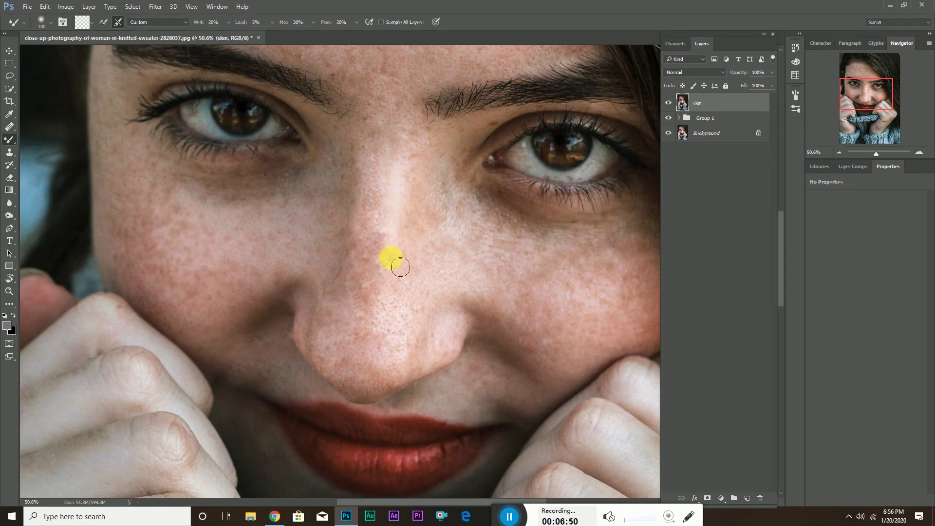
drag(399, 209, 423, 161)
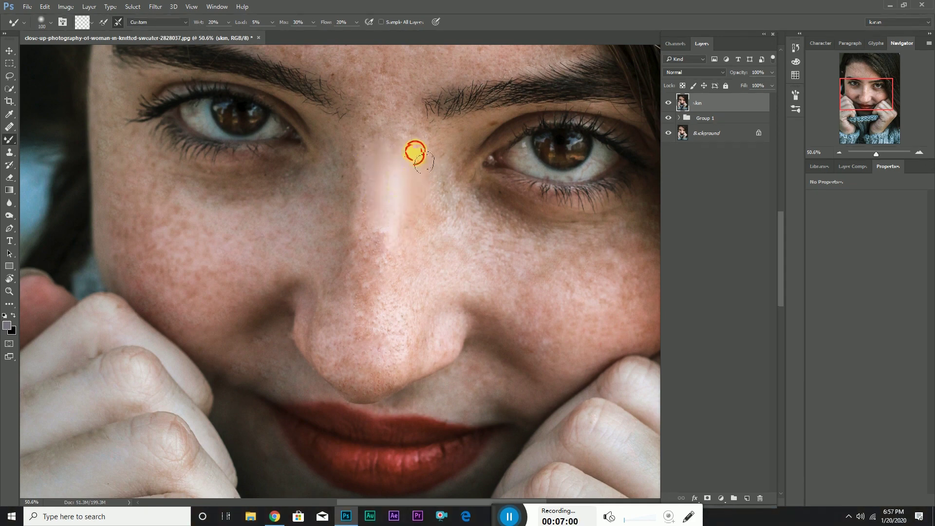
mouse_move(426, 226)
mouse_down()
mouse_move(374, 235)
mouse_move(365, 150)
mouse_move(401, 244)
mouse_move(423, 271)
mouse_move(368, 293)
mouse_move(417, 346)
mouse_up()
mouse_move(422, 311)
mouse_down()
mouse_move(375, 282)
mouse_move(378, 294)
mouse_move(358, 184)
mouse_move(365, 197)
mouse_move(338, 285)
mouse_move(343, 377)
mouse_move(379, 396)
mouse_move(373, 381)
mouse_move(415, 369)
mouse_move(451, 325)
mouse_move(428, 382)
mouse_up()
Step: Smooth the upper nose, left nostril crease, and skin from the nose bridge toward the right eye
key(bracketleft)
key(bracketleft)
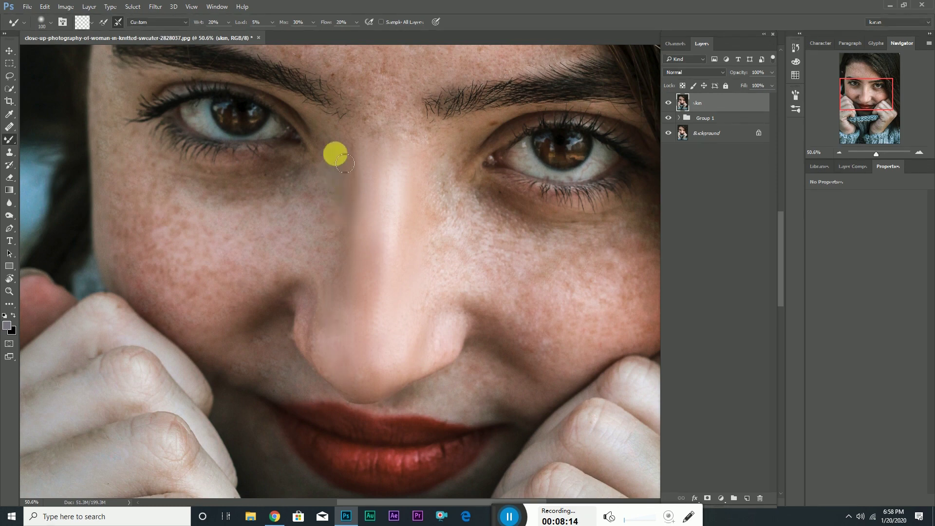
click(312, 295)
drag(312, 295, 360, 385)
key(bracketright)
key(bracketright)
key(bracketright)
drag(442, 202, 388, 128)
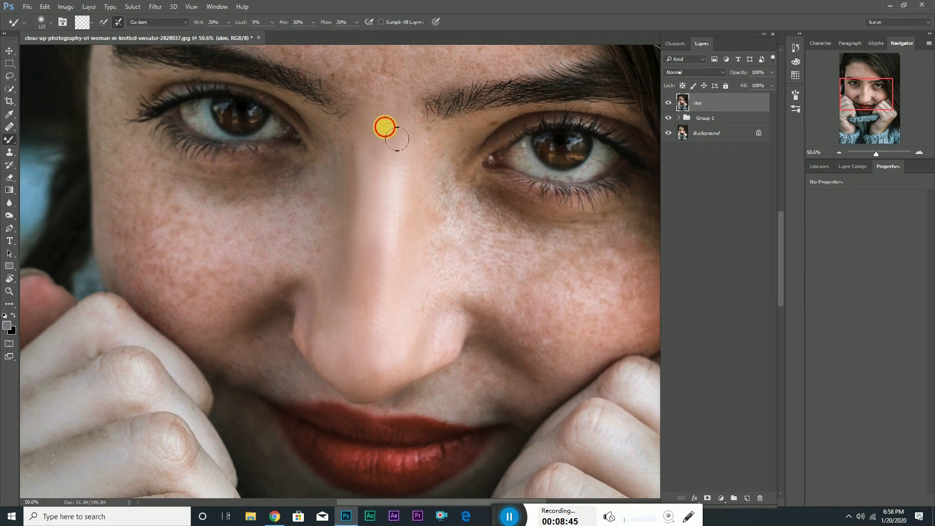
mouse_move(389, 127)
mouse_down()
mouse_move(491, 121)
mouse_move(452, 163)
mouse_move(438, 200)
mouse_move(451, 209)
mouse_up()
key(bracketleft)
key(bracketleft)
key(bracketright)
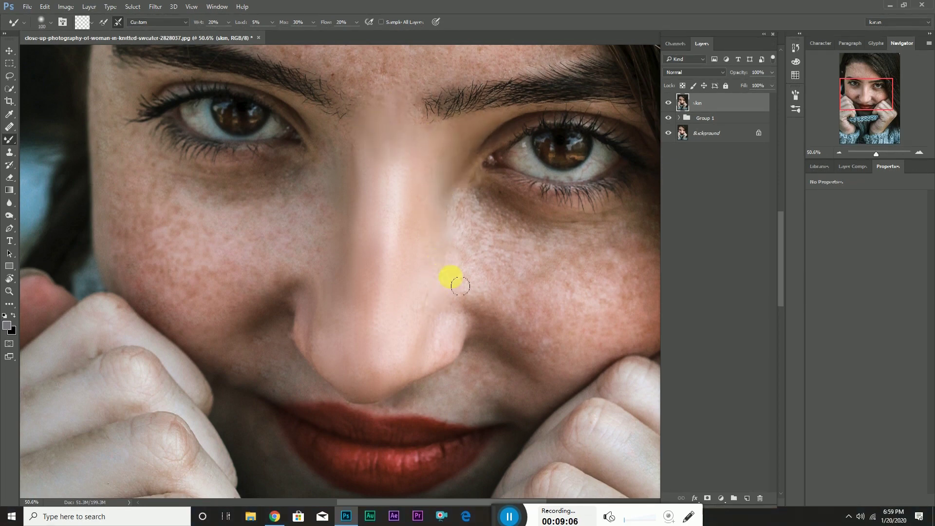
Step: Smooth around the nostril, upper lip and cheek, and lighten the under-eye dark circle
drag(464, 294, 485, 325)
key(bracketleft)
mouse_move(456, 363)
mouse_down()
mouse_move(444, 283)
mouse_move(367, 244)
mouse_move(378, 267)
mouse_move(305, 344)
mouse_move(378, 310)
mouse_move(361, 328)
mouse_up()
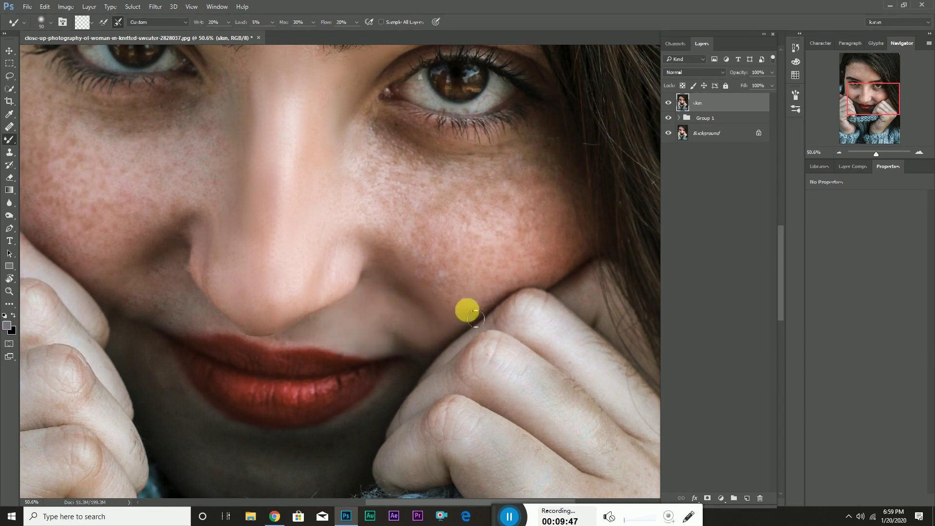
key(bracketright)
key(bracketright)
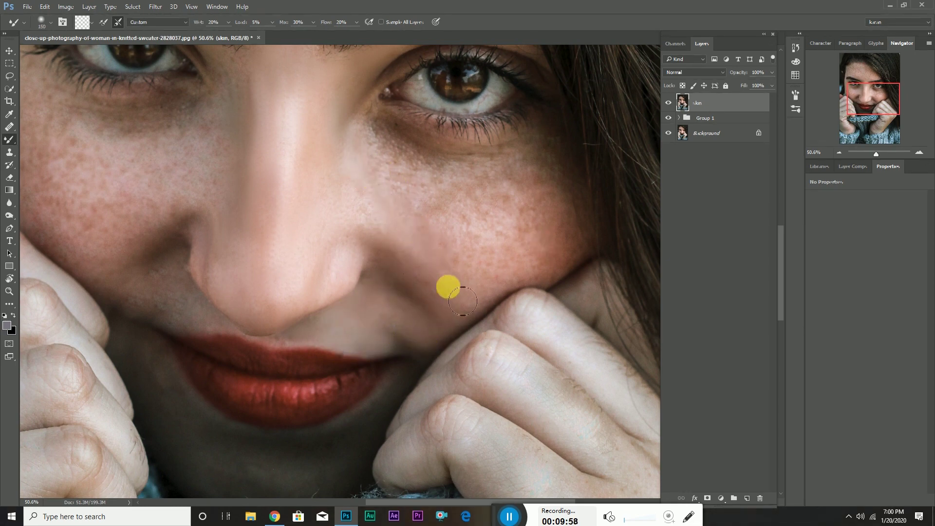
mouse_move(493, 287)
mouse_down()
mouse_move(561, 196)
mouse_move(509, 226)
mouse_up()
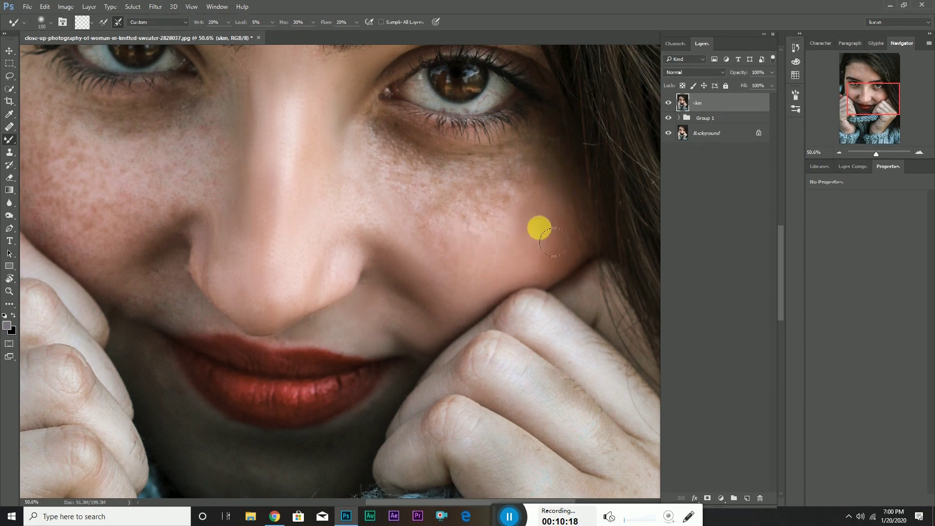
mouse_move(390, 219)
mouse_down()
mouse_move(473, 221)
mouse_move(511, 195)
mouse_up()
key(bracketleft)
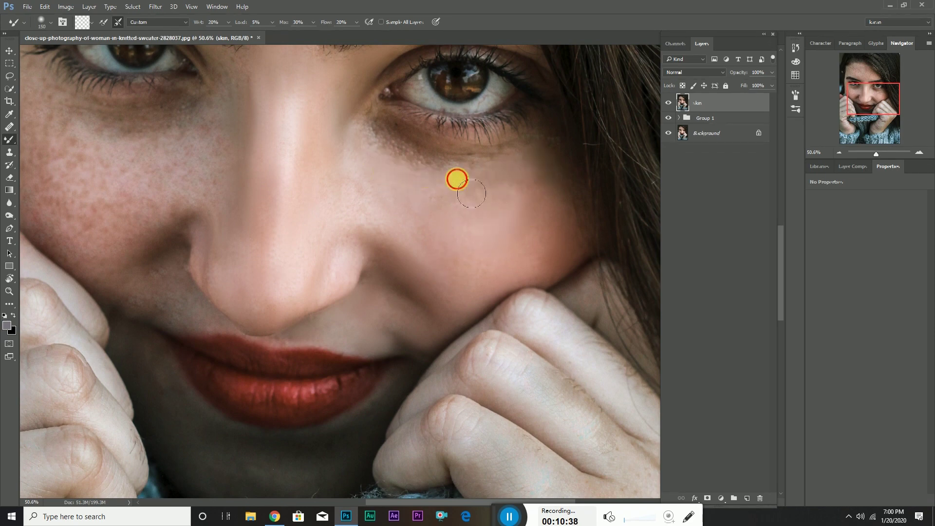
drag(391, 140, 351, 124)
mouse_move(519, 158)
mouse_down()
mouse_move(459, 153)
mouse_move(372, 111)
mouse_up()
Step: Smooth skin under the other eye and beside the nose toward the upper lip
key(bracketright)
key(bracketright)
key(bracketright)
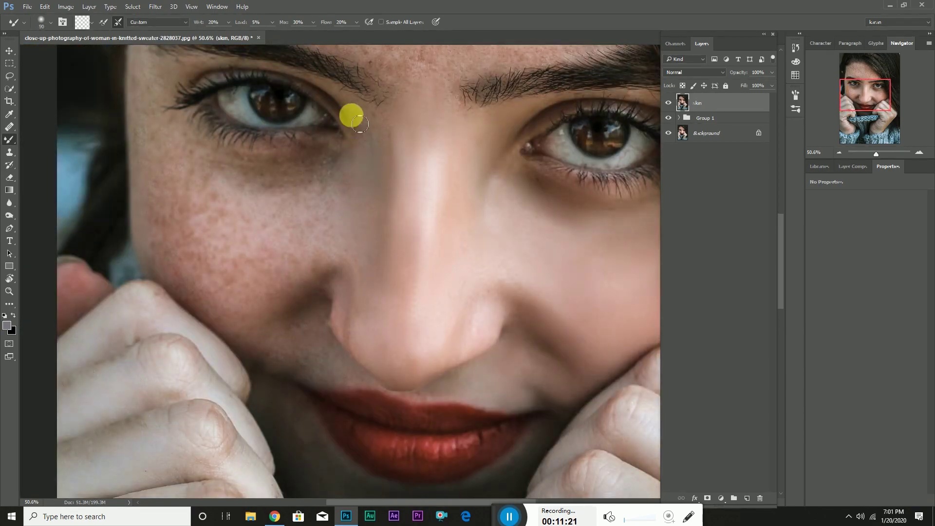
drag(387, 124, 344, 167)
key(bracketright)
key(bracketright)
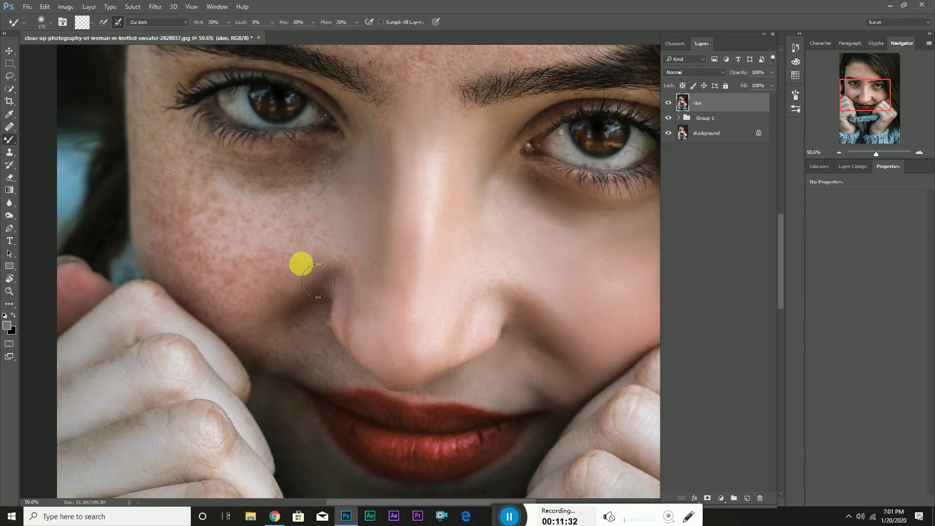
mouse_move(308, 346)
mouse_down()
mouse_move(369, 413)
mouse_move(302, 327)
mouse_move(210, 304)
mouse_move(159, 257)
mouse_move(242, 313)
mouse_move(224, 280)
mouse_move(299, 242)
mouse_move(162, 200)
mouse_move(232, 290)
mouse_move(204, 293)
mouse_move(328, 255)
mouse_move(158, 134)
mouse_move(223, 240)
mouse_move(296, 269)
mouse_move(324, 219)
mouse_move(321, 181)
mouse_move(351, 203)
mouse_move(153, 181)
mouse_move(183, 209)
mouse_move(136, 96)
mouse_move(171, 230)
mouse_move(203, 247)
mouse_move(229, 218)
mouse_move(241, 261)
mouse_move(206, 268)
mouse_move(250, 273)
mouse_move(200, 307)
mouse_move(311, 293)
mouse_move(337, 375)
mouse_move(353, 313)
mouse_up()
key(bracketleft)
key(bracketright)
Step: Resize the brush for the wide cheek, ending at 125, and refit the portrait on screen
key(bracketright)
key(bracketright)
scroll(153, 182, up, 3)
key(bracketleft)
key(bracketleft)
key(bracketleft)
key(bracketleft)
key(bracketright)
key(bracketright)
key(bracketright)
key(bracketright)
key(bracketright)
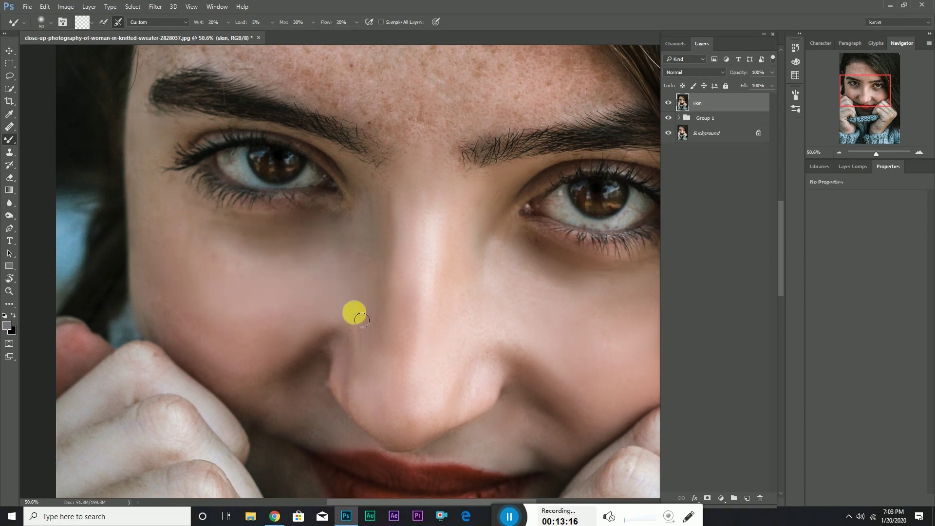
key(bracketleft)
key(bracketleft)
key(bracketleft)
key(ctrl+0)
scroll(294, 234, up, 5)
key(bracketright)
key(bracketright)
key(bracketright)
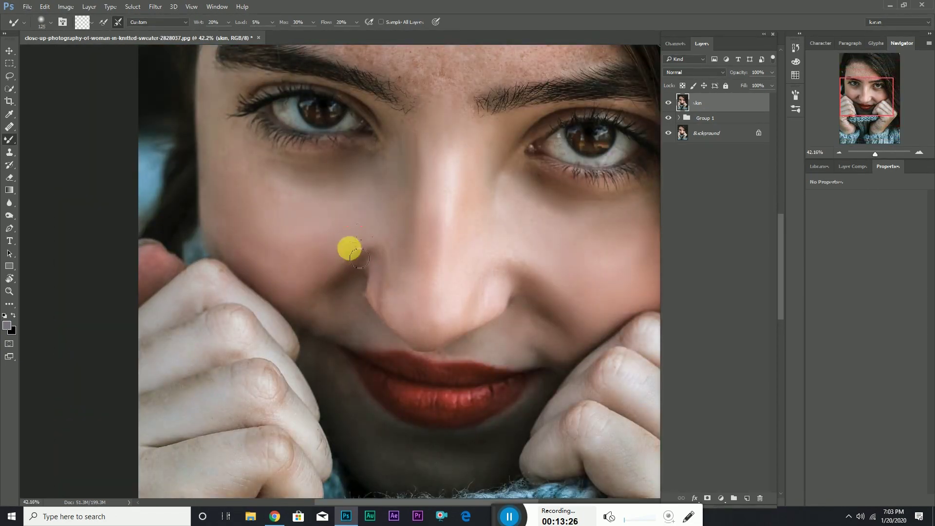
scroll(359, 258, up, 5)
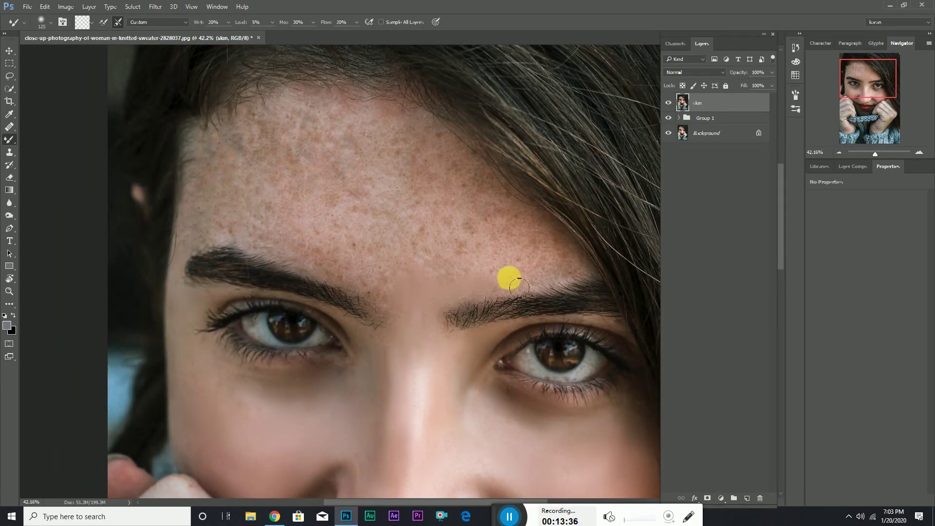
Step: Smooth the skin between the eyebrows and the freckled upper forehead, enlarging the brush up to 400
mouse_move(519, 287)
mouse_down()
mouse_move(438, 269)
mouse_move(547, 274)
mouse_move(359, 276)
mouse_move(500, 277)
mouse_move(559, 259)
mouse_move(548, 269)
mouse_move(429, 241)
mouse_move(381, 268)
mouse_move(490, 230)
mouse_move(371, 239)
mouse_move(377, 273)
mouse_move(319, 249)
mouse_move(453, 257)
mouse_move(386, 193)
mouse_move(332, 235)
mouse_move(407, 181)
mouse_move(481, 215)
mouse_up()
key(bracketright)
key(bracketright)
mouse_move(504, 201)
mouse_down()
mouse_move(393, 162)
mouse_move(450, 231)
mouse_move(469, 169)
mouse_move(493, 195)
mouse_move(381, 206)
mouse_move(417, 235)
mouse_move(352, 179)
mouse_move(395, 129)
mouse_move(334, 138)
mouse_move(273, 245)
mouse_move(313, 220)
mouse_move(265, 145)
mouse_move(323, 139)
mouse_move(281, 194)
mouse_move(264, 181)
mouse_move(306, 179)
mouse_move(248, 210)
mouse_move(237, 239)
mouse_move(243, 261)
mouse_move(261, 138)
mouse_move(207, 225)
mouse_move(409, 158)
mouse_move(425, 194)
mouse_move(541, 281)
mouse_up()
key(bracketleft)
key(bracketright)
key(bracketright)
key(bracketright)
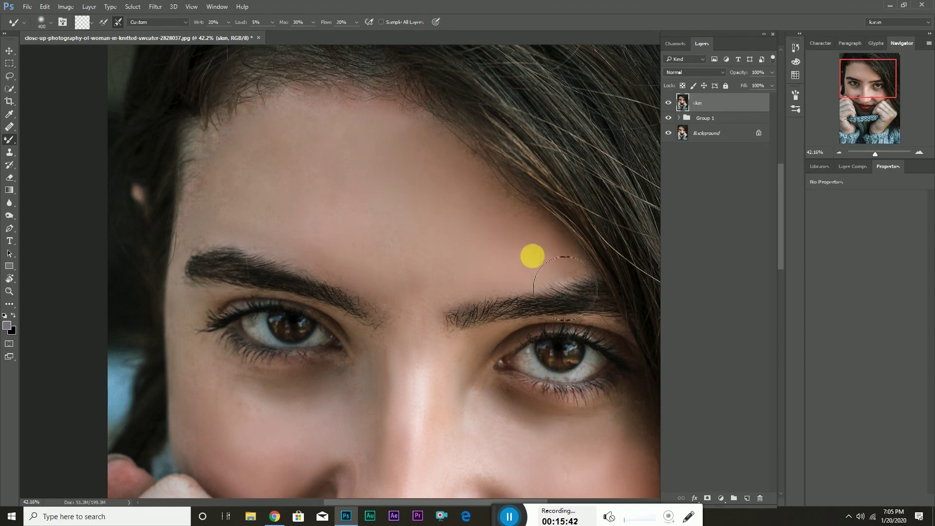
key(ctrl+0)
scroll(352, 334, up, 3)
Step: With a smaller brush, smooth beside the nostril, across the chin and over the knuckles
key(bracketleft)
key(bracketleft)
key(bracketleft)
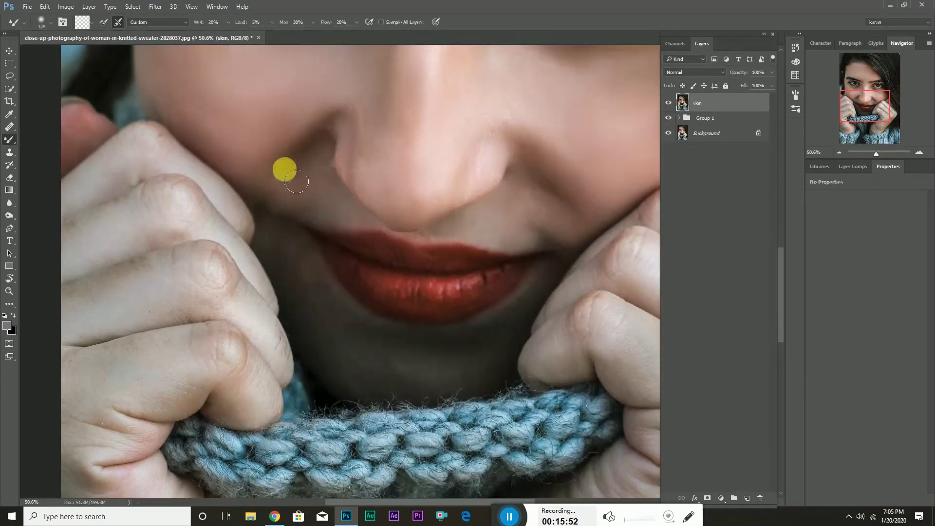
mouse_move(327, 219)
mouse_down()
mouse_move(323, 173)
mouse_move(438, 246)
mouse_up()
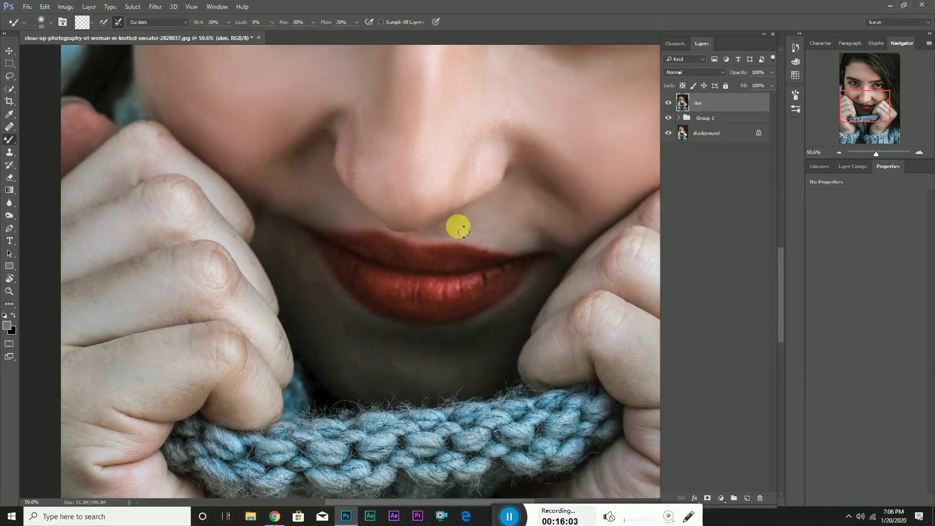
mouse_move(538, 297)
mouse_down()
mouse_move(481, 363)
mouse_move(333, 324)
mouse_move(396, 362)
mouse_move(342, 377)
mouse_up()
scroll(379, 390, up, 2)
scroll(379, 390, left, 5)
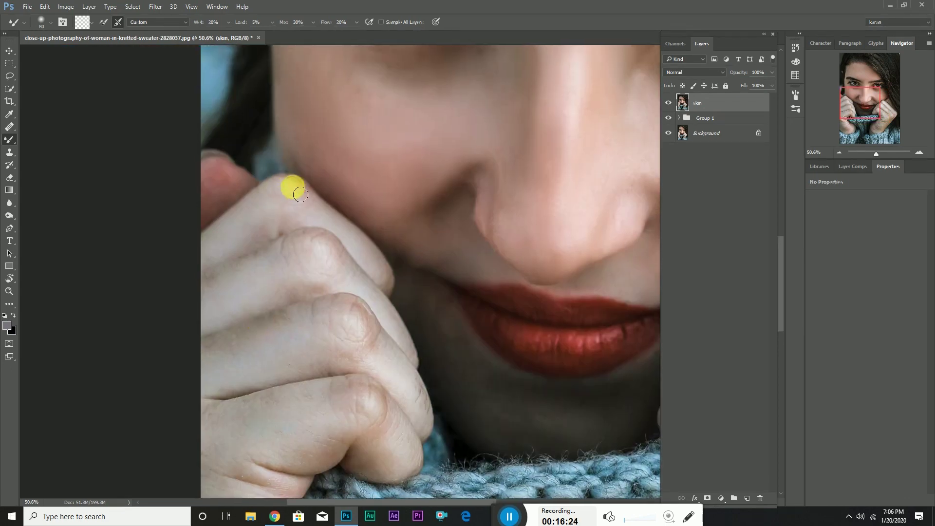
drag(305, 250, 426, 412)
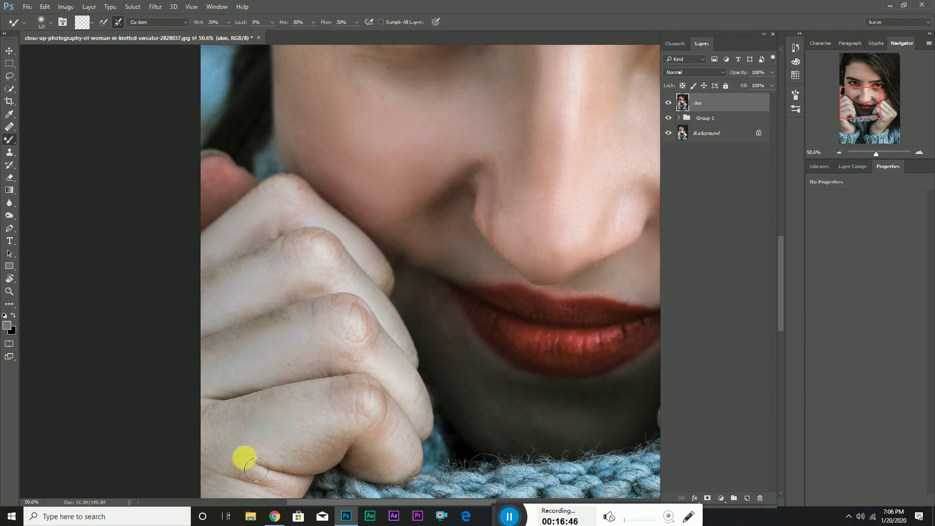
Step: Smooth the other hand's fingers with a larger brush, then fit the portrait on screen
drag(244, 455, 311, 234)
scroll(298, 446, up, 5)
scroll(183, 386, right, 8)
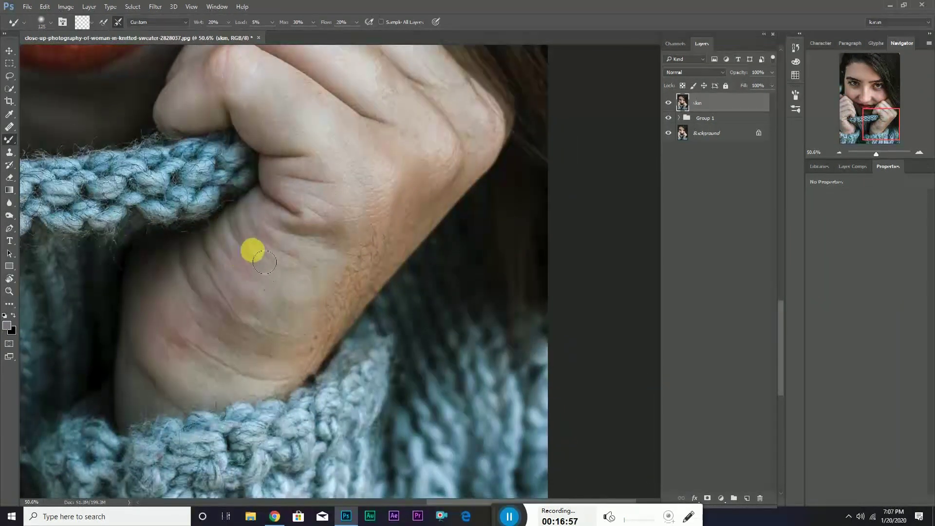
key(bracketright)
key(bracketright)
scroll(341, 268, up, 3)
scroll(340, 267, right, 2)
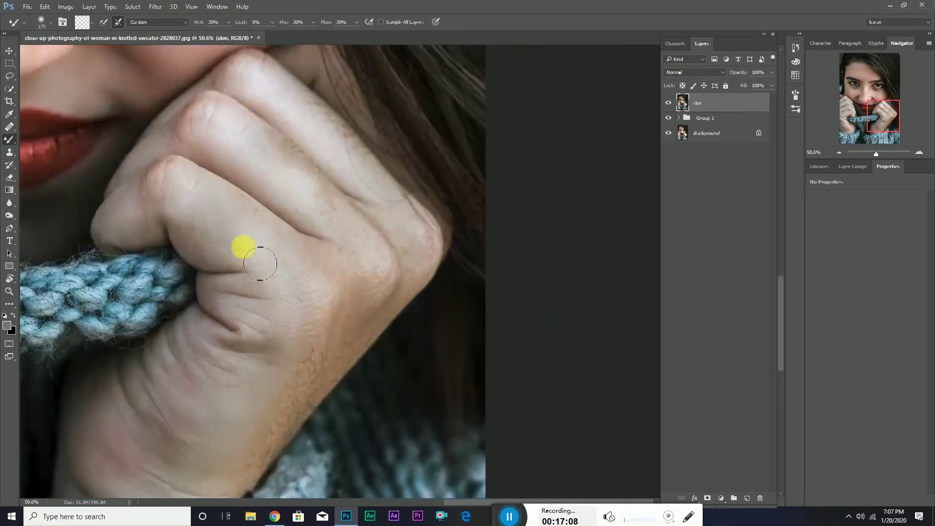
key(ctrl+0)
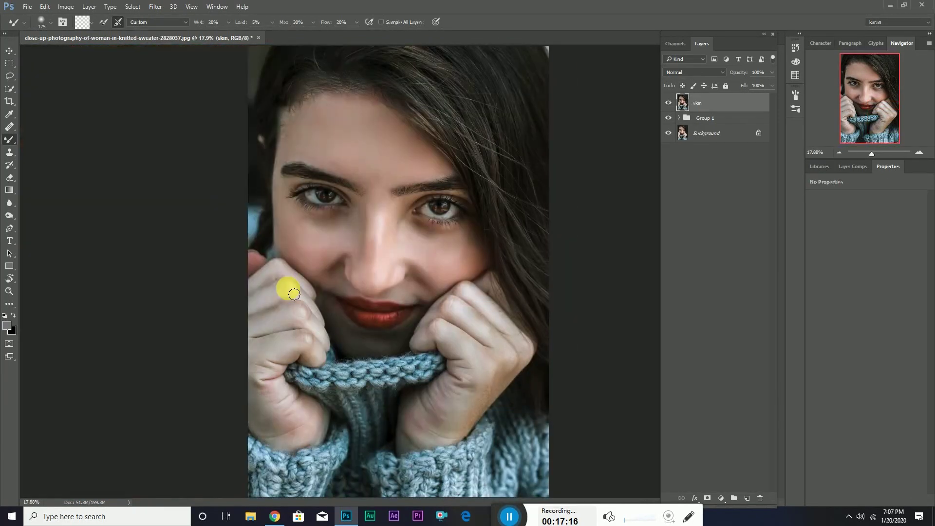
Step: Copy the Background twice as 'smooth' and a detail layer, and Gaussian-blur smooth at radius 5
click(673, 102)
click(673, 102)
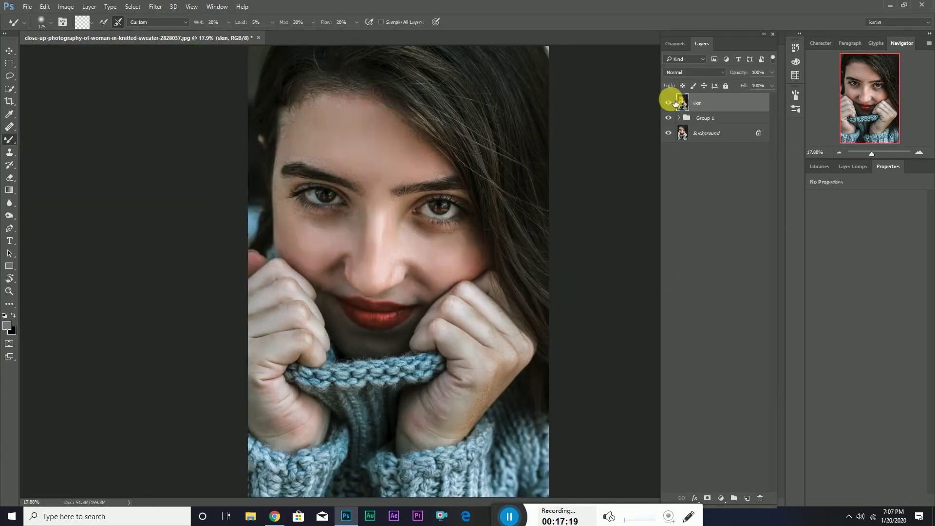
click(672, 102)
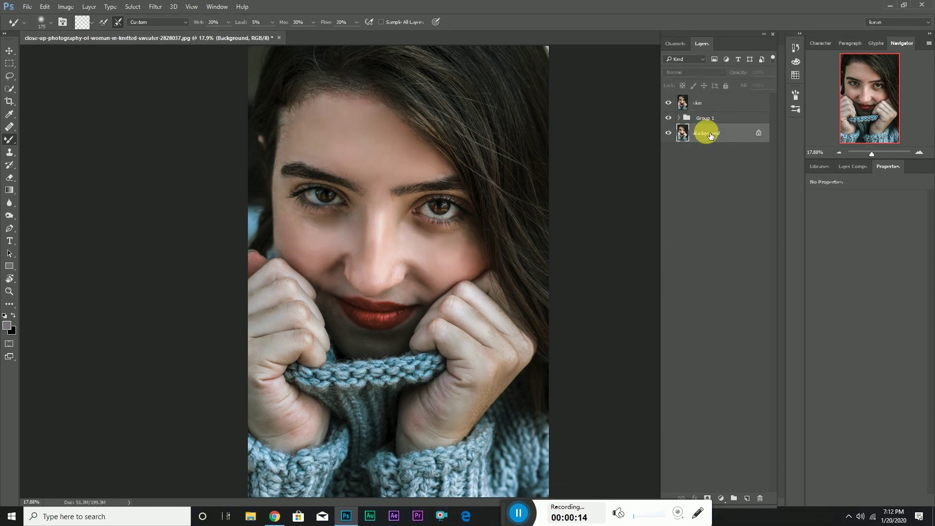
drag(710, 135, 712, 105)
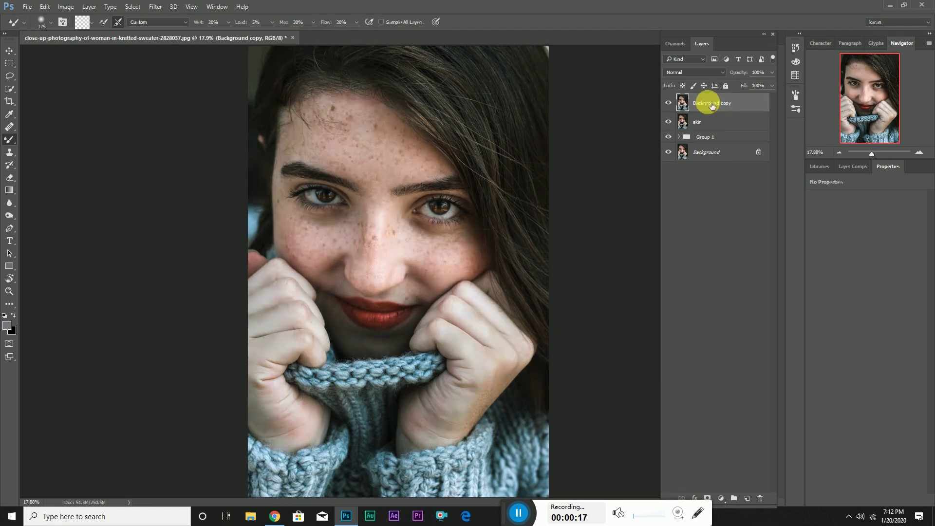
text(smooth)
key(Return)
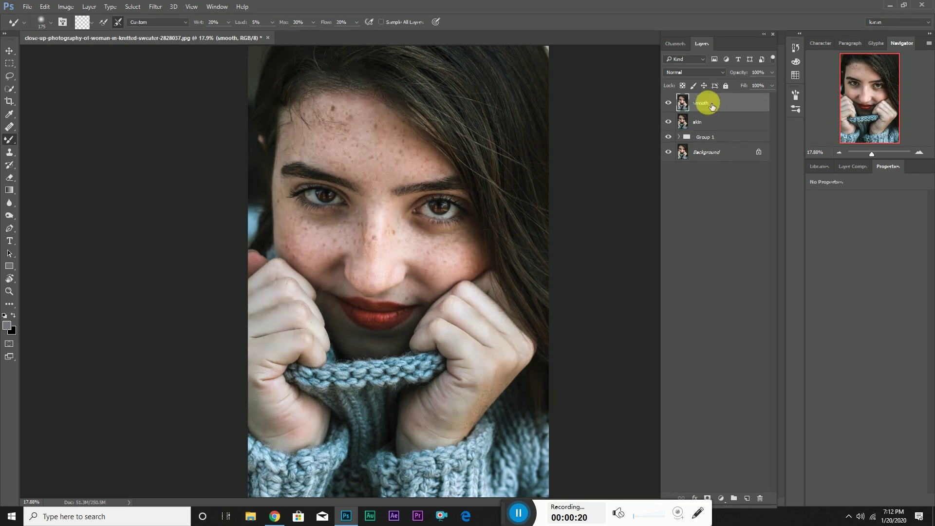
key(ctrl+j)
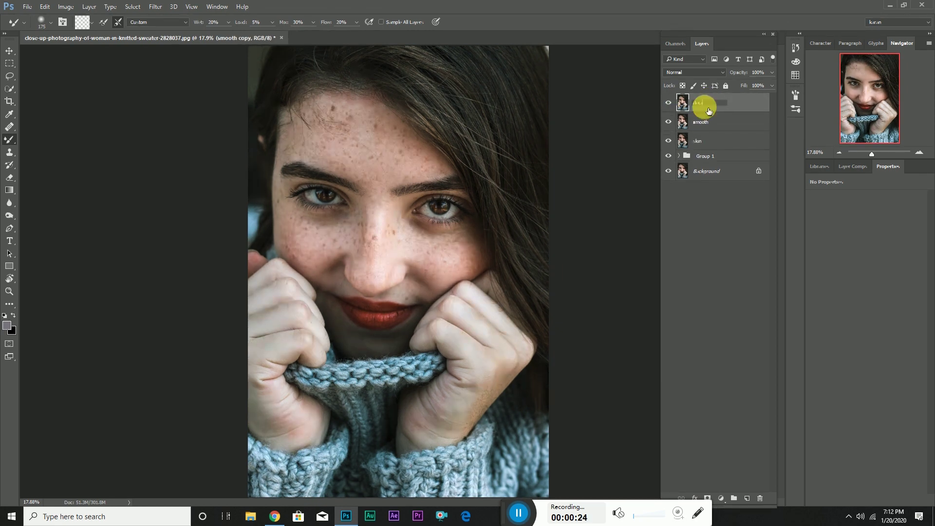
click(724, 132)
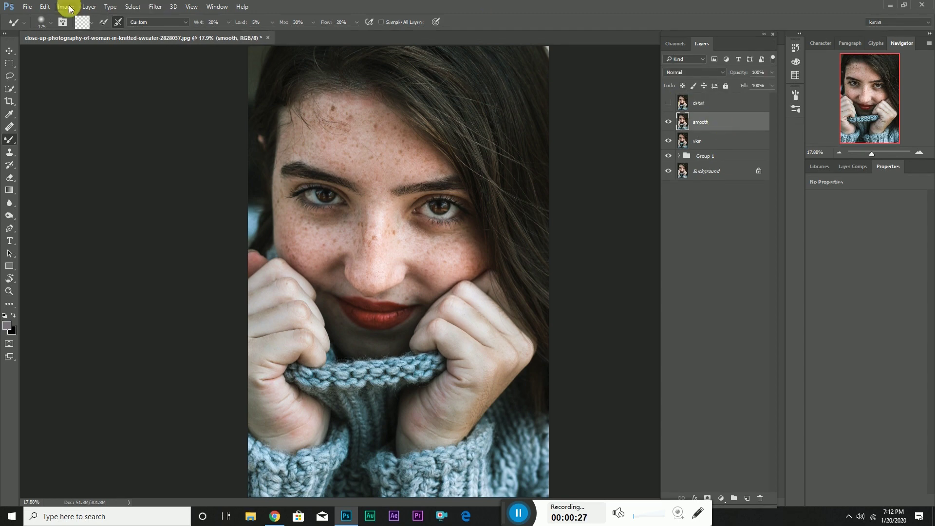
click(156, 8)
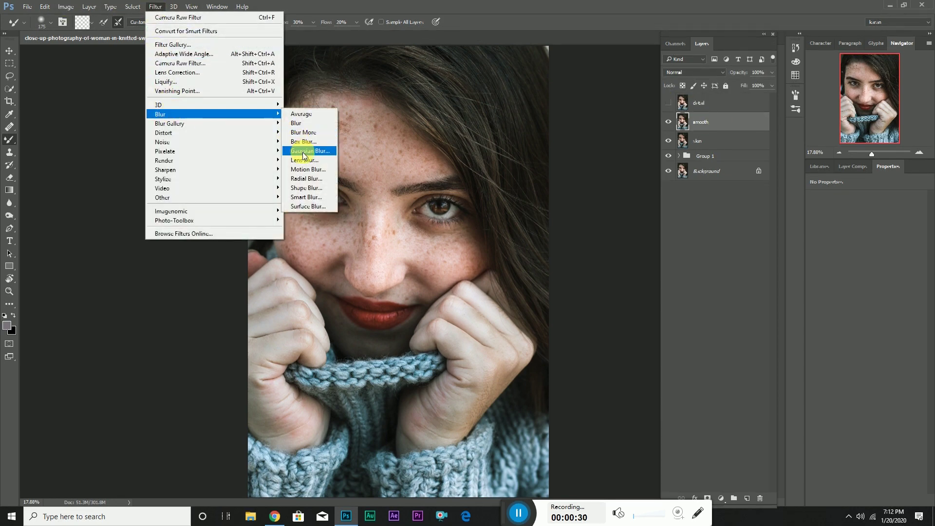
click(301, 152)
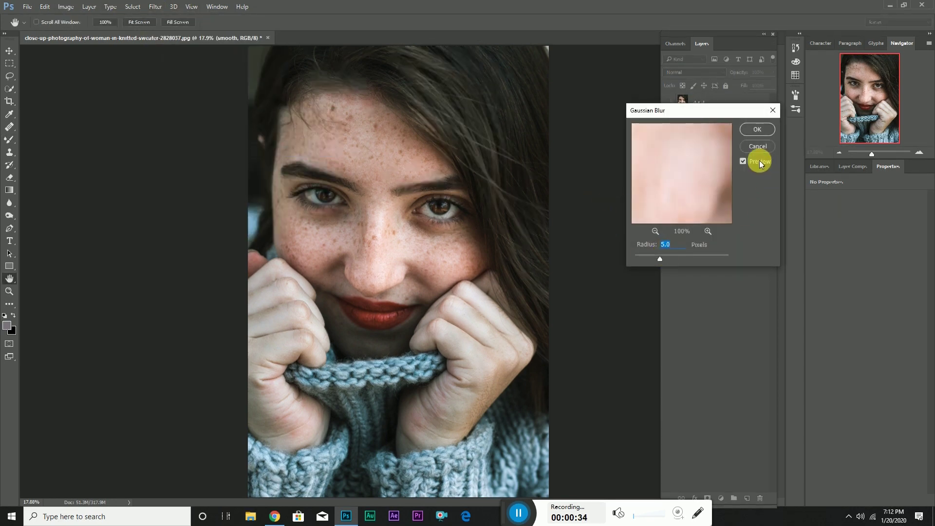
click(757, 130)
Step: Apply Image the smooth layer onto the detail layer with Subtract, then blend it Linear Light
click(668, 102)
click(716, 103)
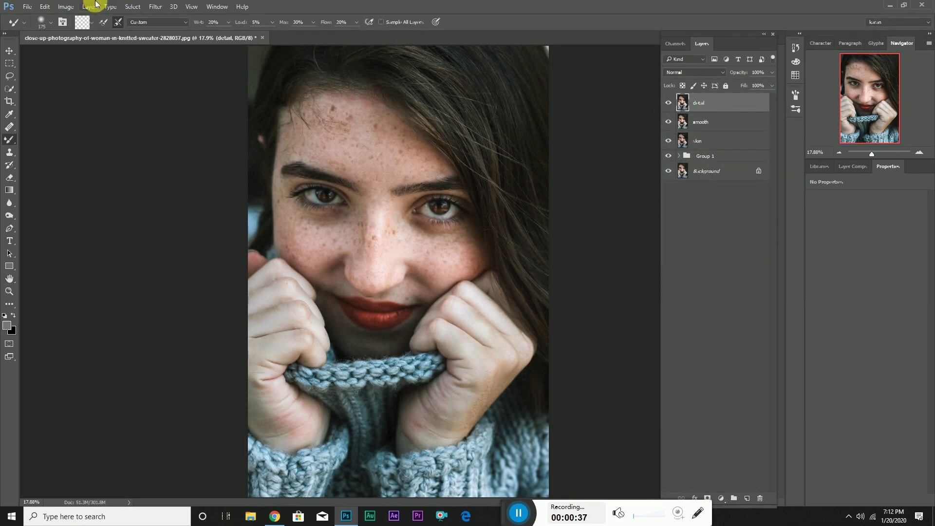
click(66, 7)
click(83, 146)
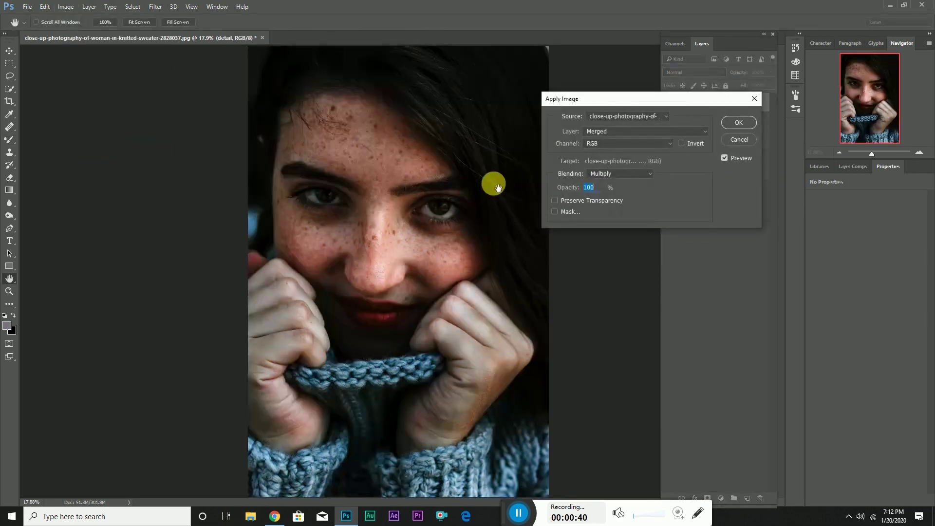
click(623, 130)
click(609, 157)
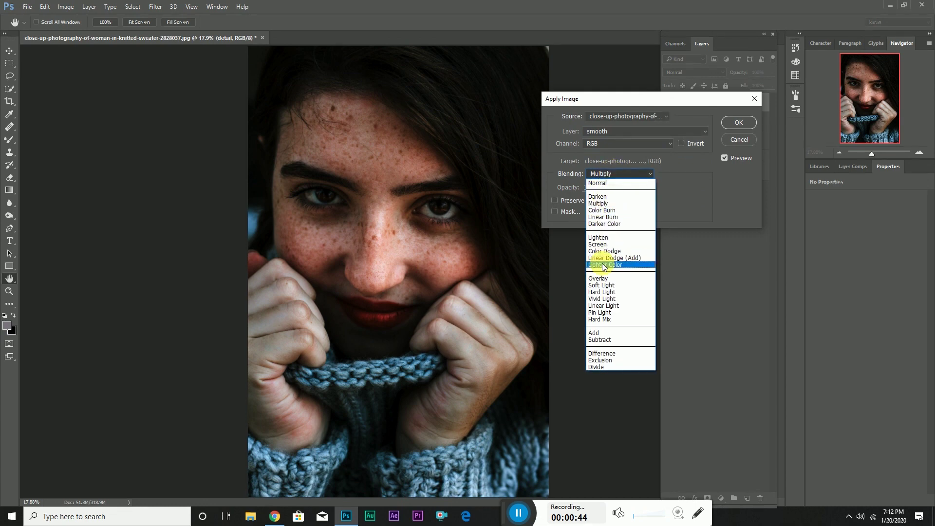
click(617, 340)
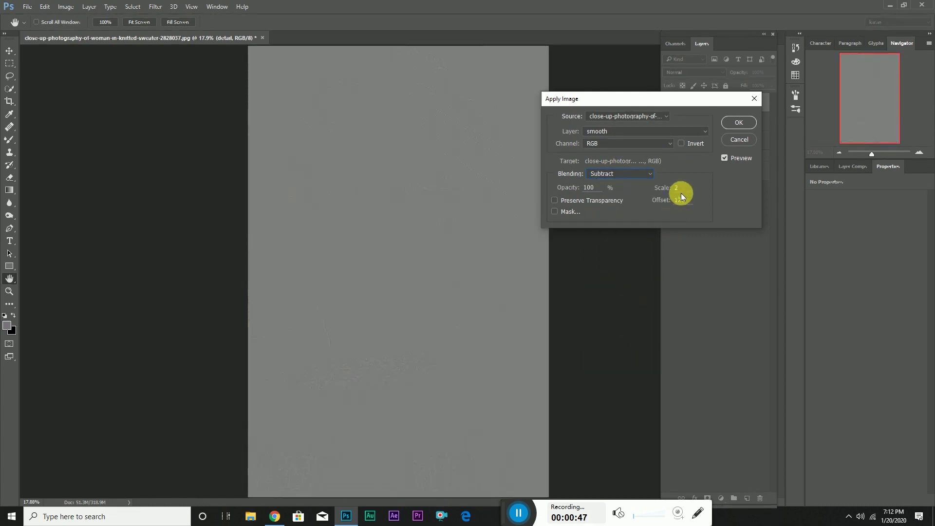
click(745, 123)
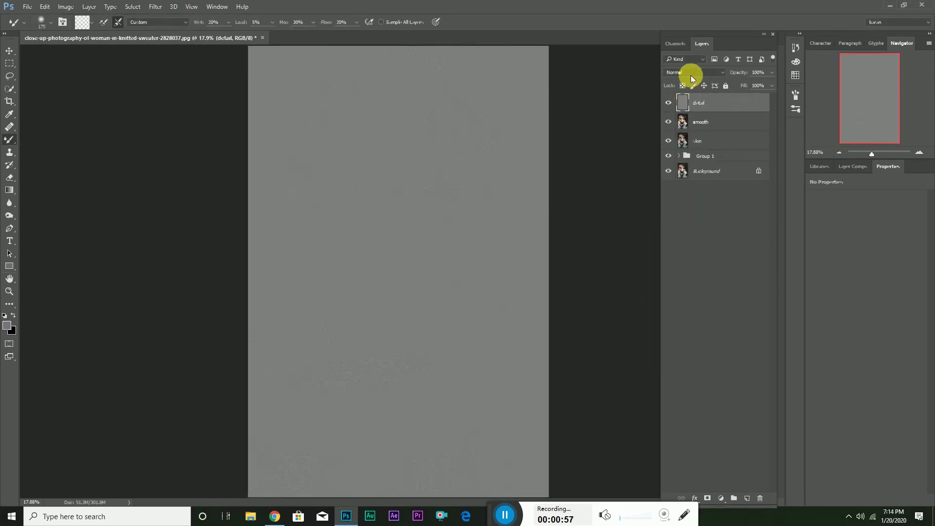
click(691, 73)
click(690, 181)
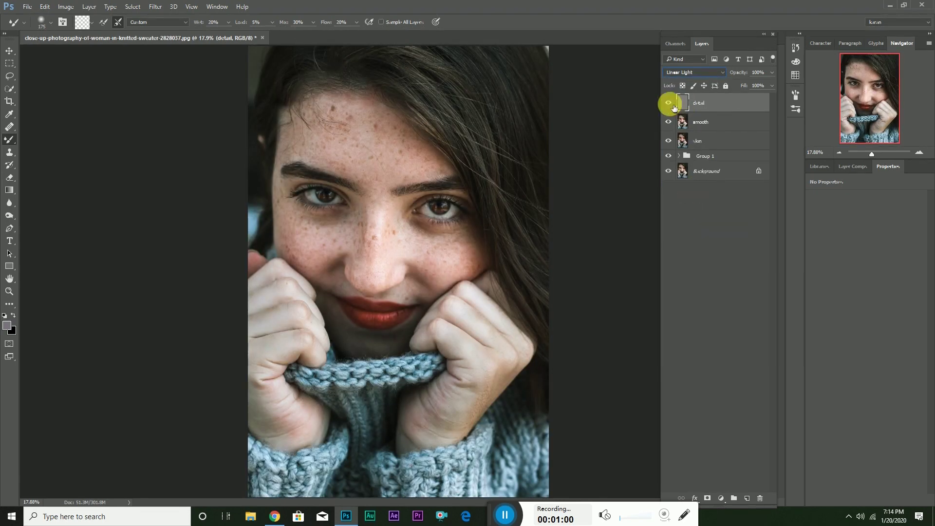
click(668, 121)
Step: Add a black hide-all mask to the smooth layer and select the Brush Tool
click(699, 121)
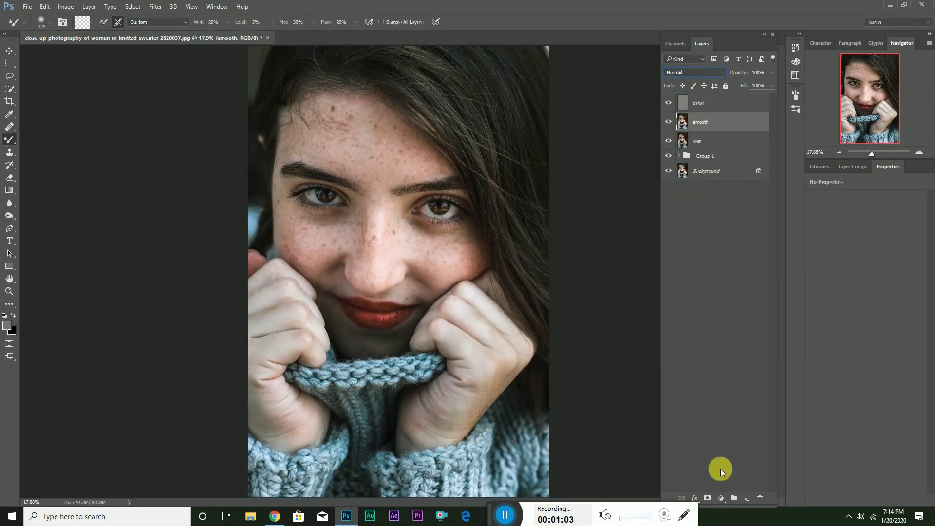
alt+click(708, 498)
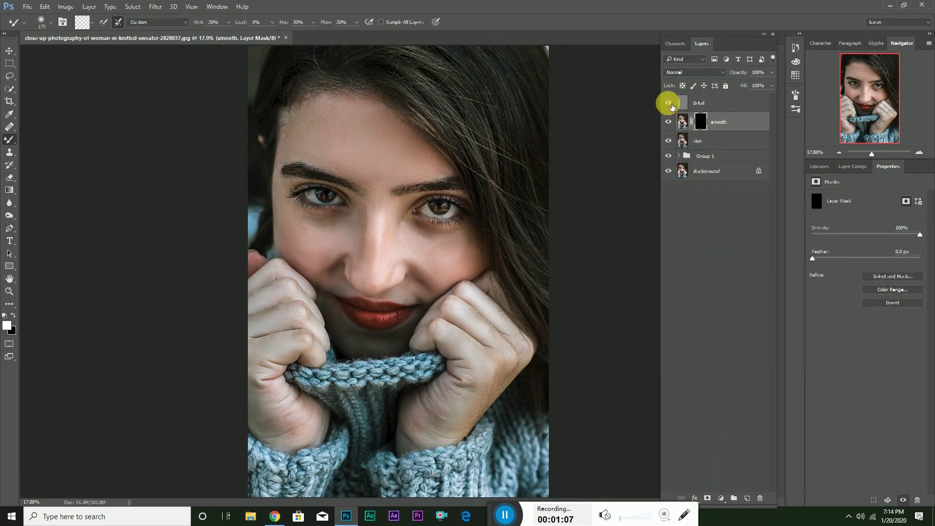
right_click(8, 143)
click(51, 141)
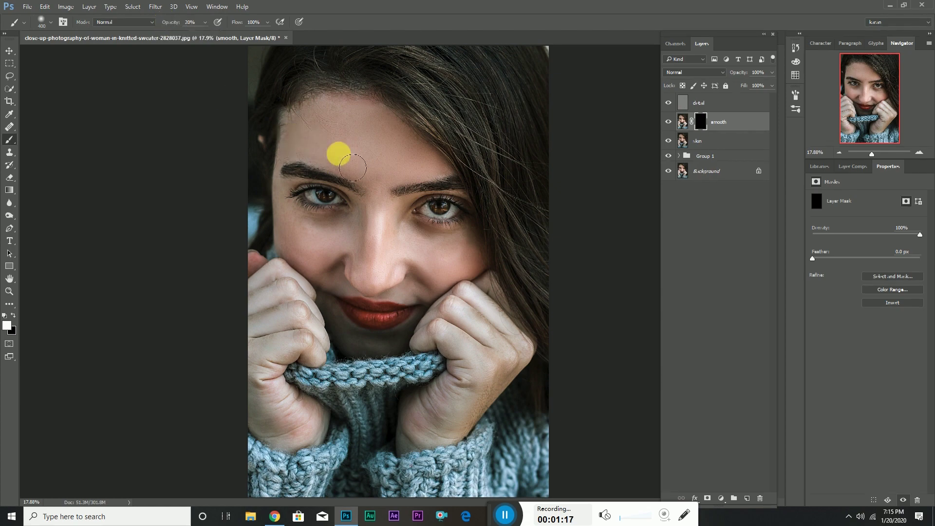
Step: Paint smoothing back in white over the forehead, cheeks and nose with a 200 brush
scroll(338, 149, up, 2)
scroll(337, 150, up, 1)
scroll(338, 150, up, 2)
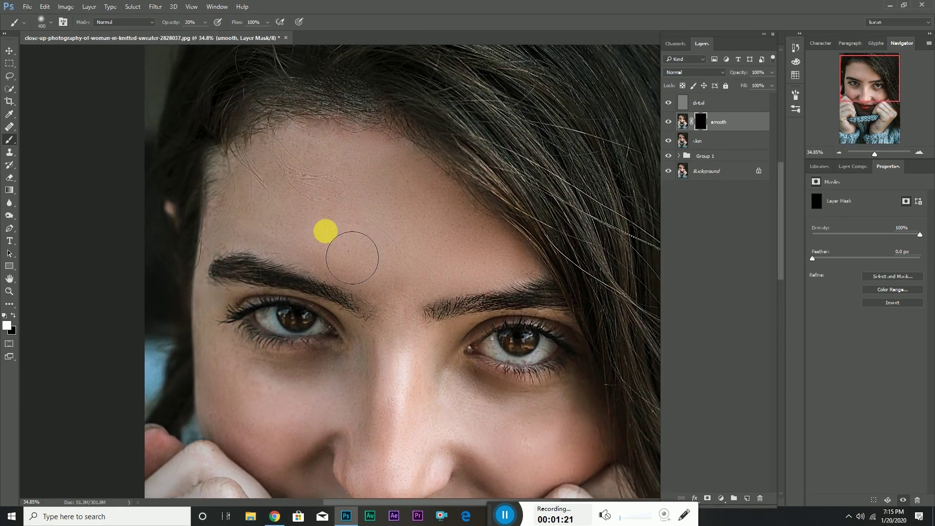
key(bracketleft)
key(bracketleft)
key(bracketleft)
mouse_move(303, 153)
mouse_down()
mouse_move(330, 186)
mouse_move(425, 184)
mouse_move(346, 253)
mouse_move(395, 338)
mouse_up()
key(bracketright)
key(bracketright)
key(bracketright)
key(bracketleft)
key(bracketleft)
drag(395, 475, 374, 346)
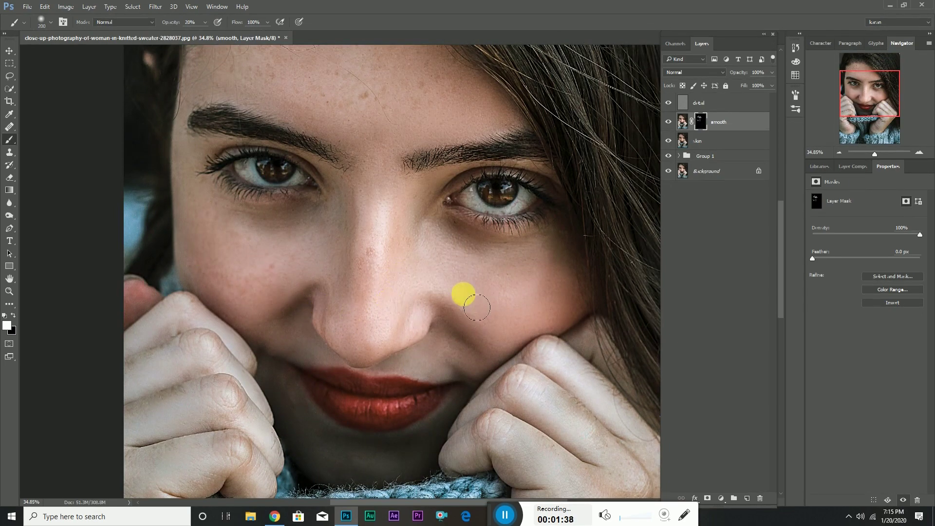
mouse_move(579, 307)
mouse_down()
mouse_move(487, 336)
mouse_move(471, 286)
mouse_up()
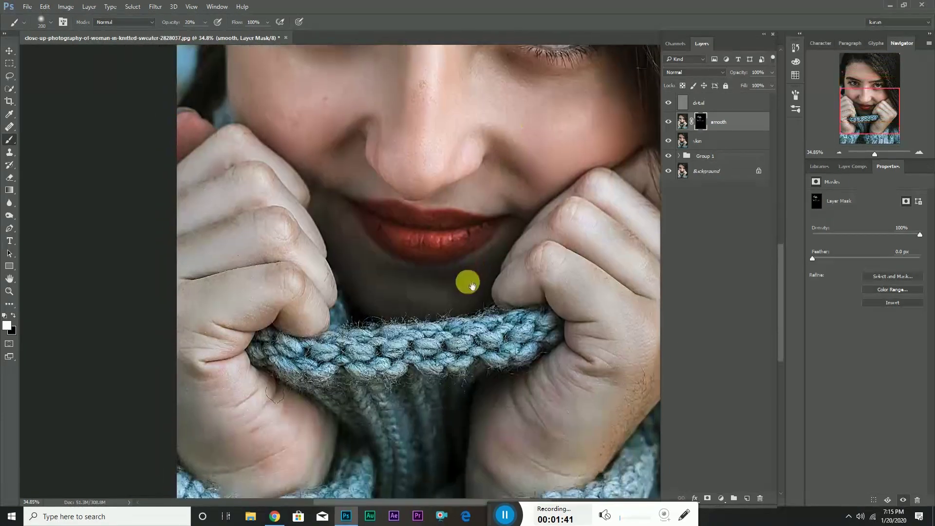
scroll(385, 321, up, 5)
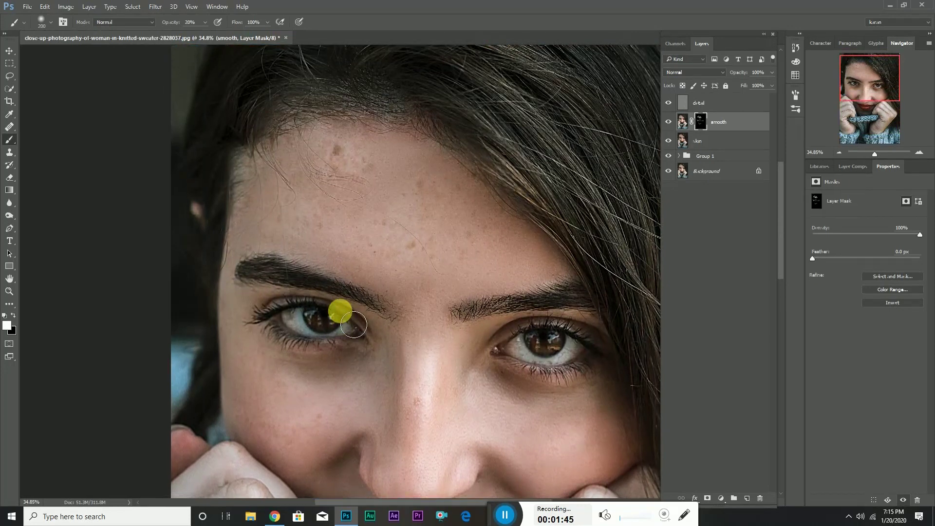
Step: Touch up the forehead mask in black, then paint white again over the hands
key(x)
mouse_move(351, 164)
mouse_down()
mouse_move(431, 194)
mouse_move(480, 250)
mouse_move(404, 242)
mouse_up()
scroll(424, 183, down, 3)
scroll(402, 271, down, 4)
scroll(403, 271, right, 3)
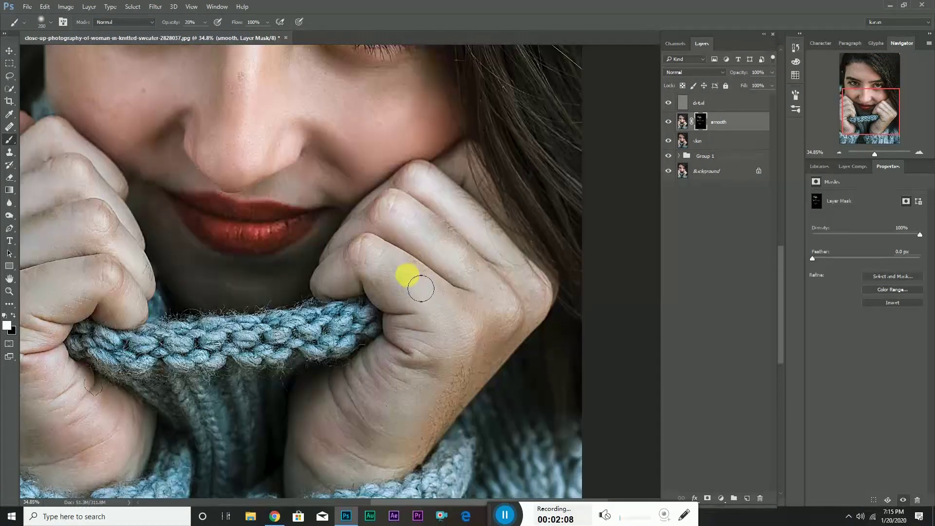
key(x)
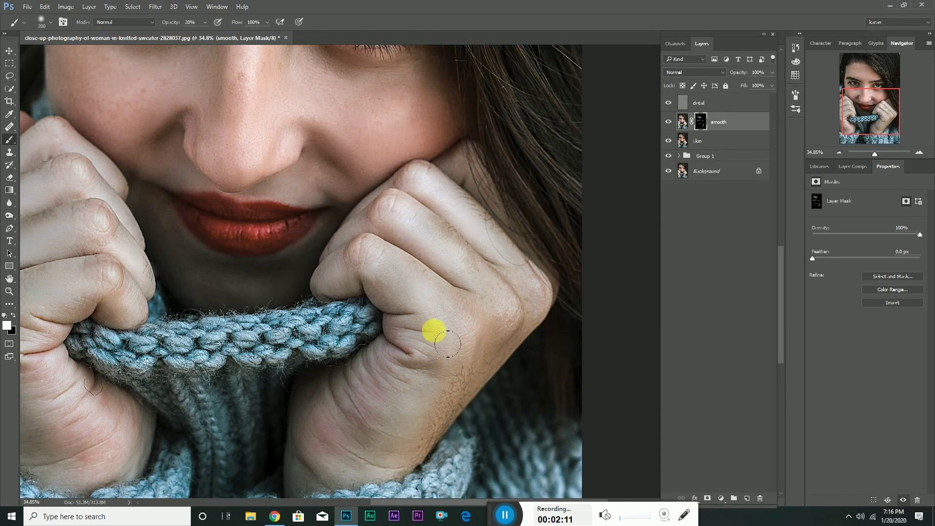
key(c)
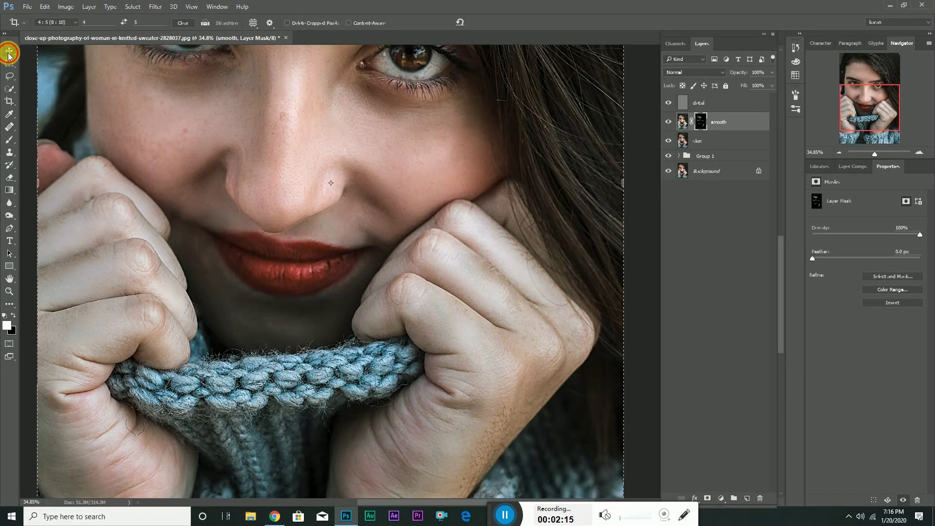
key(b)
mouse_move(125, 299)
mouse_down()
mouse_move(245, 307)
mouse_move(240, 323)
mouse_up()
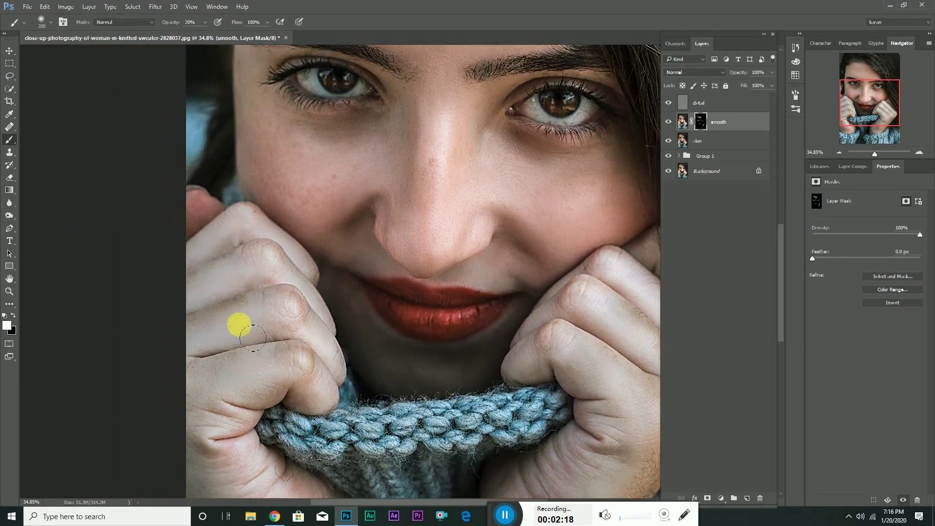
scroll(250, 272, down, 2)
scroll(407, 300, down, 3)
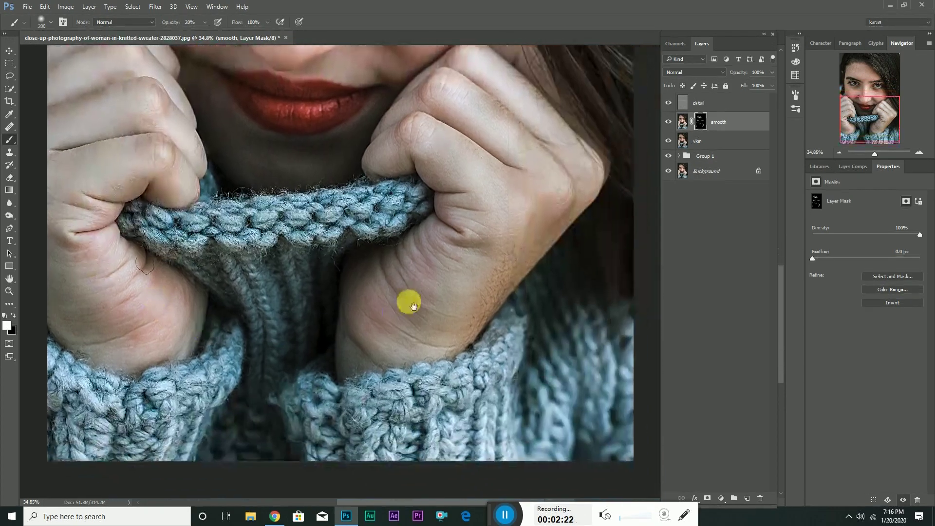
scroll(408, 298, down, 2)
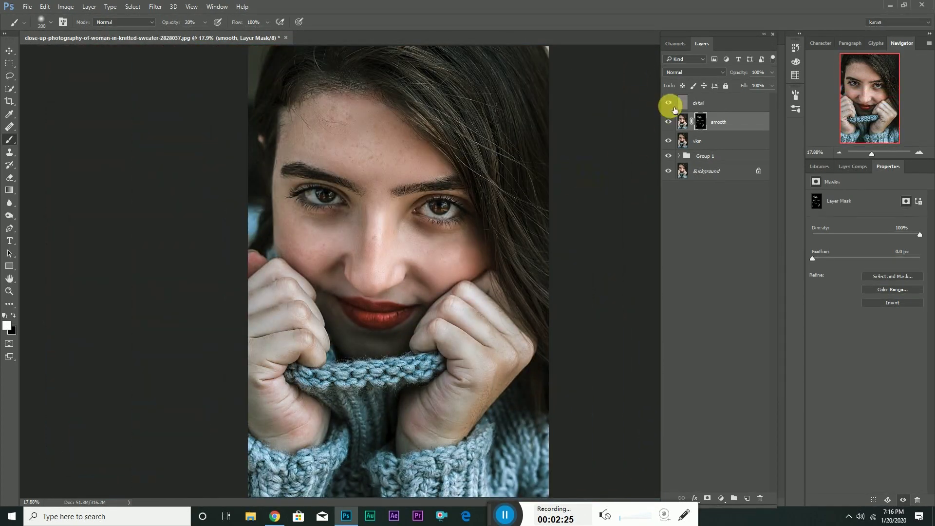
Step: Group the detail and smooth layers into a visible Group 2
click(669, 122)
click(683, 122)
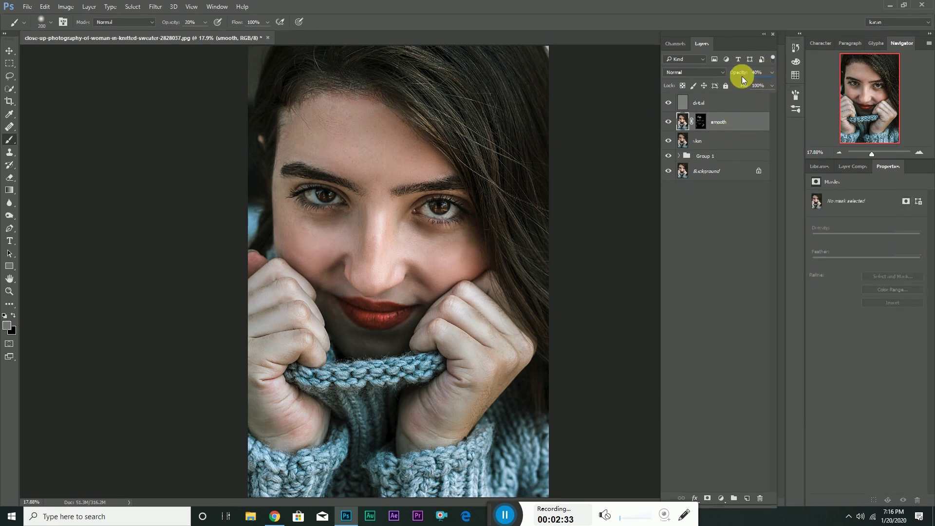
click(669, 122)
shift+click(703, 102)
key(ctrl+g)
click(668, 99)
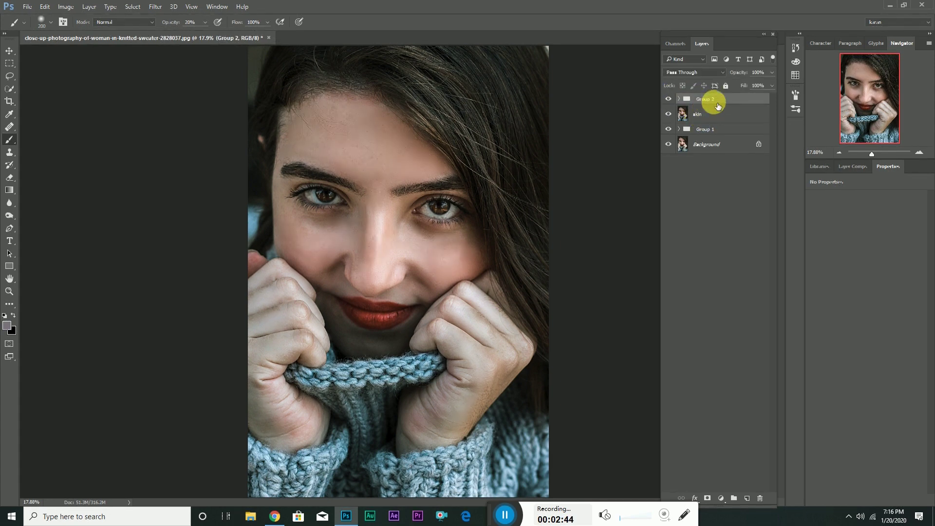
Step: Stamp a merged layer named smooth and add a new layer filled with 50% gray
key(ctrl+shift+alt+e)
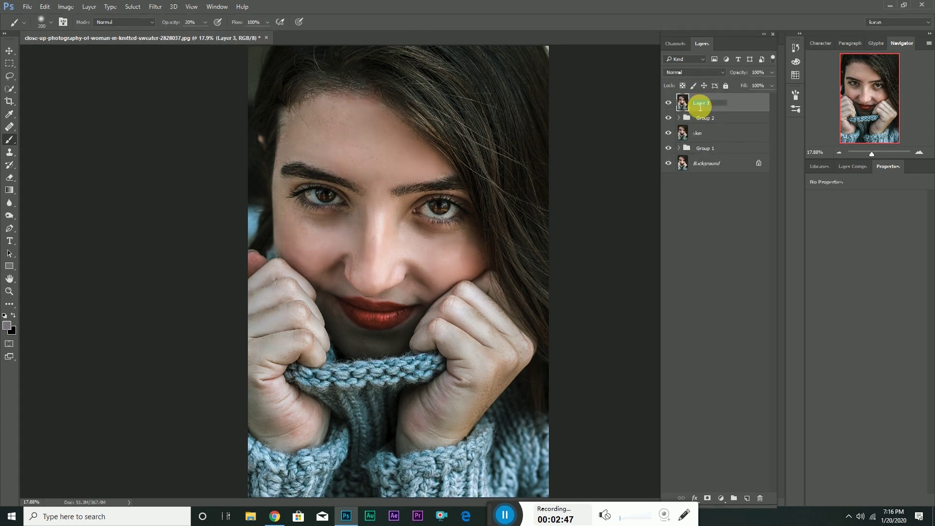
text(smooth)
key(Return)
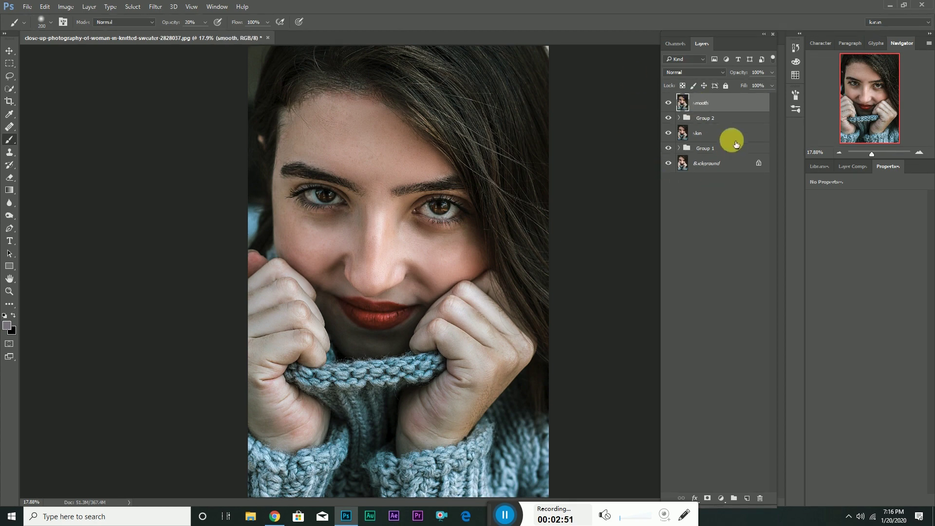
click(748, 485)
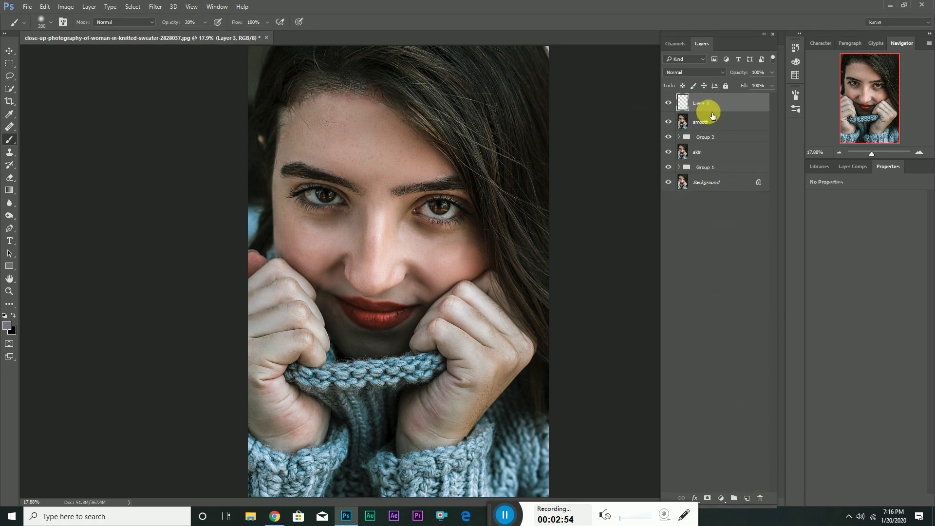
key(shift+F5)
key(Return)
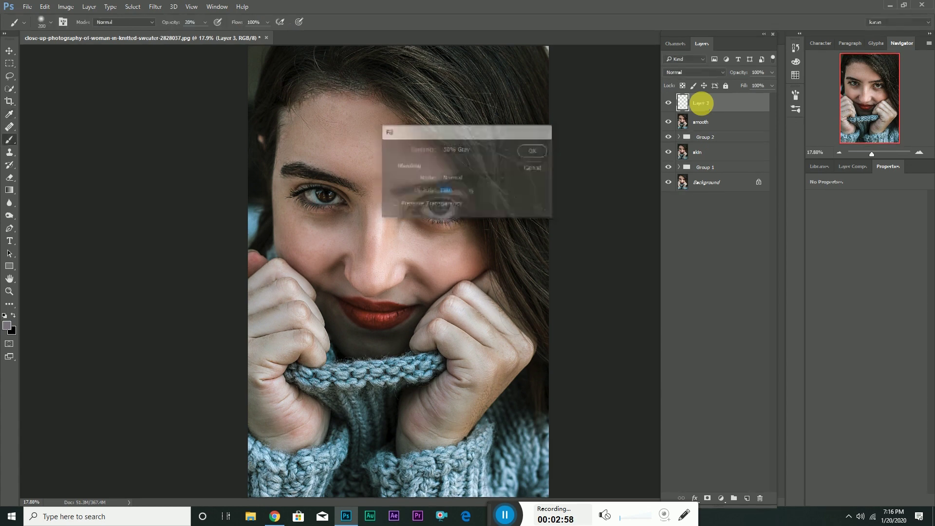
Step: Set the gray layer to Overlay, name it doodge, and duplicate it as burn
click(703, 71)
click(681, 168)
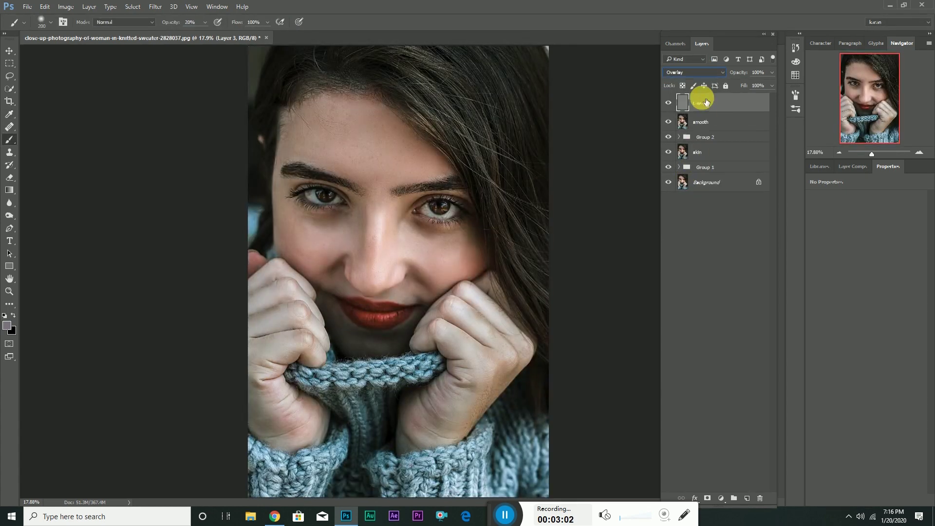
click(705, 105)
key(ctrl+j)
text(burn)
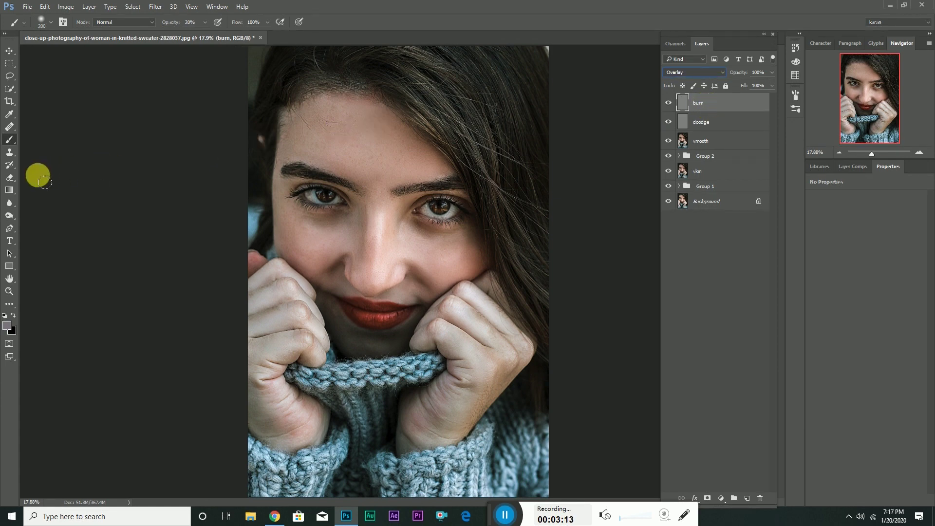
Step: Choose the toning tool and brighten along the nose on the doodge layer
right_click(9, 215)
click(41, 221)
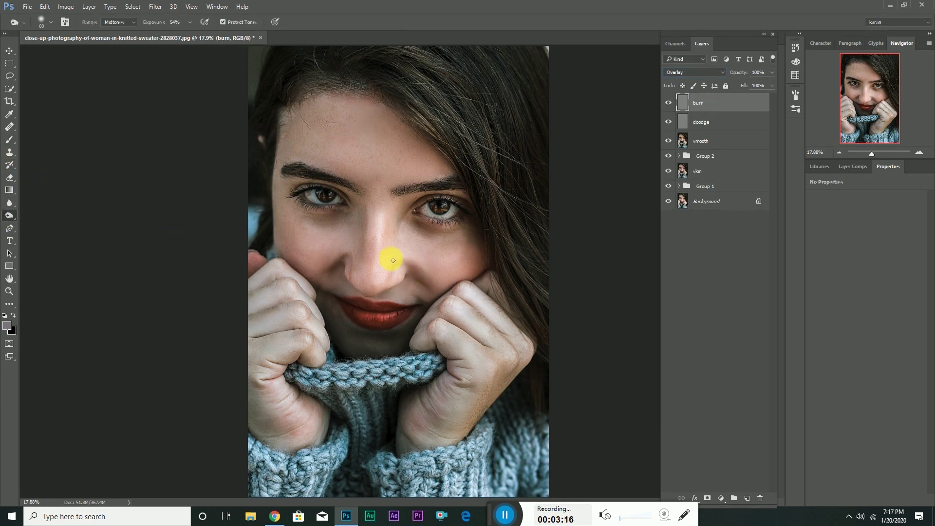
click(716, 128)
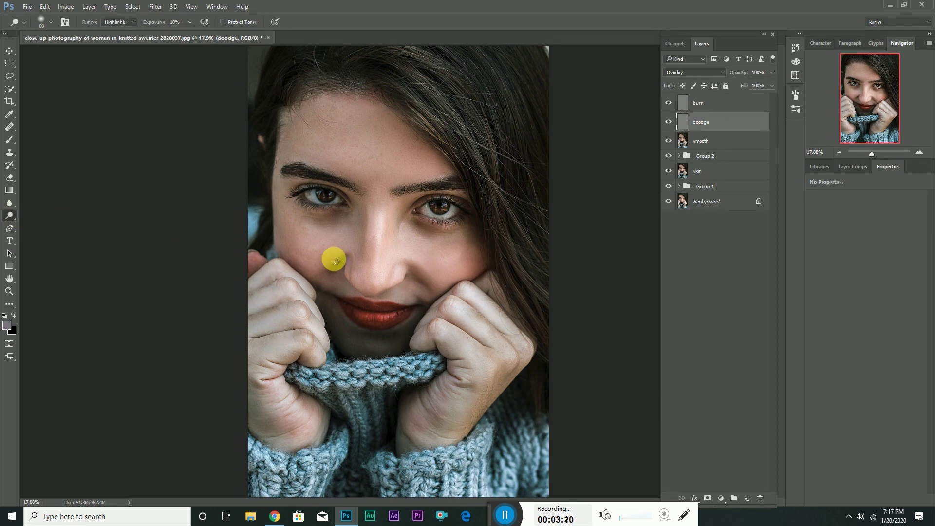
scroll(341, 258, up, 2)
scroll(365, 253, up, 1)
scroll(372, 253, down, 1)
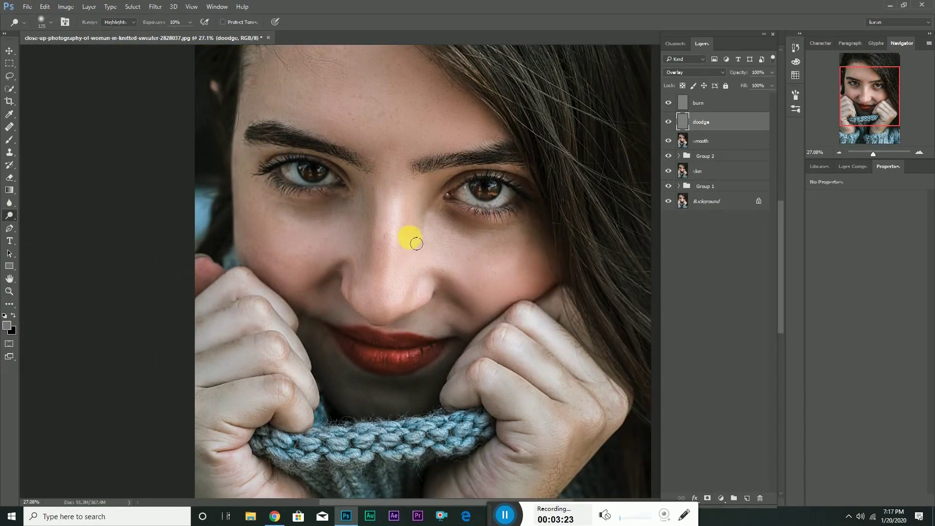
drag(408, 209, 406, 203)
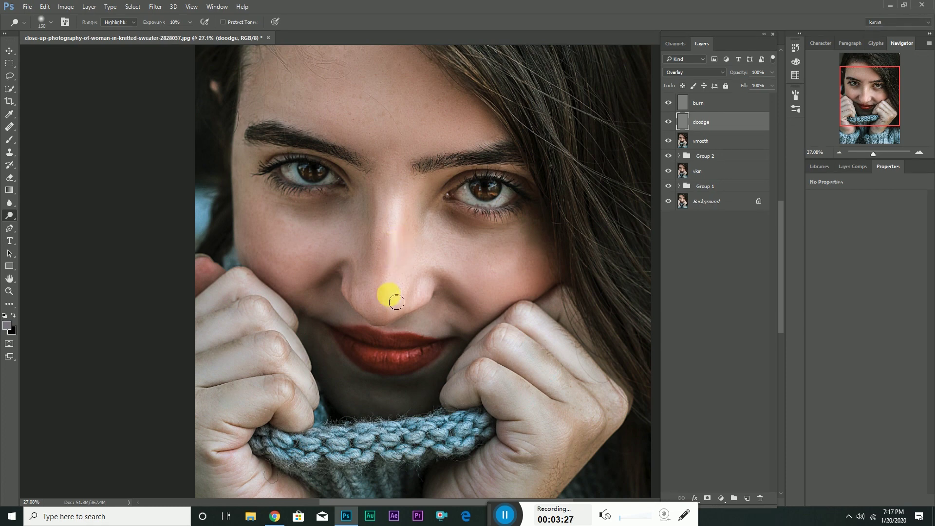
drag(396, 283, 383, 279)
key(bracketleft)
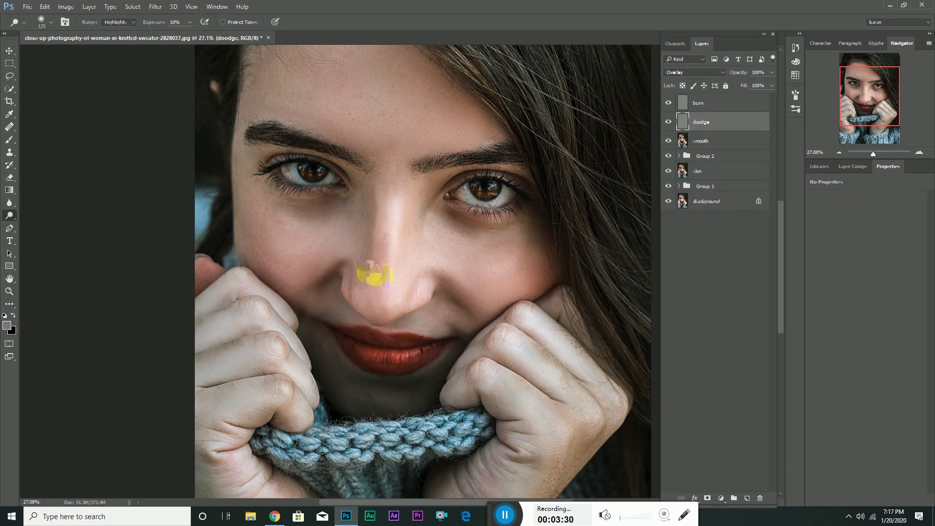
click(700, 134)
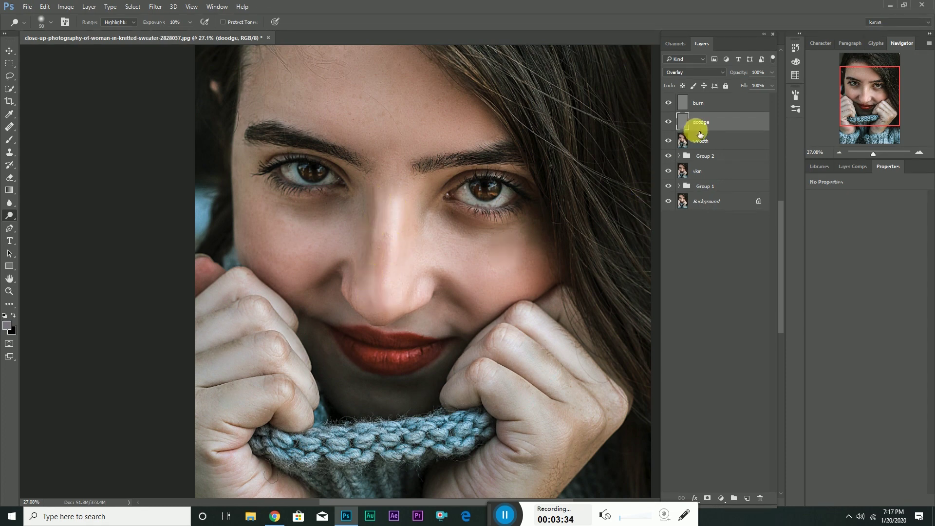
Step: Brighten a facial highlight and the left cheek with a 250 brush
mouse_move(464, 271)
mouse_down()
mouse_move(438, 235)
mouse_move(491, 290)
mouse_up()
key(bracketright)
key(bracketright)
key(bracketright)
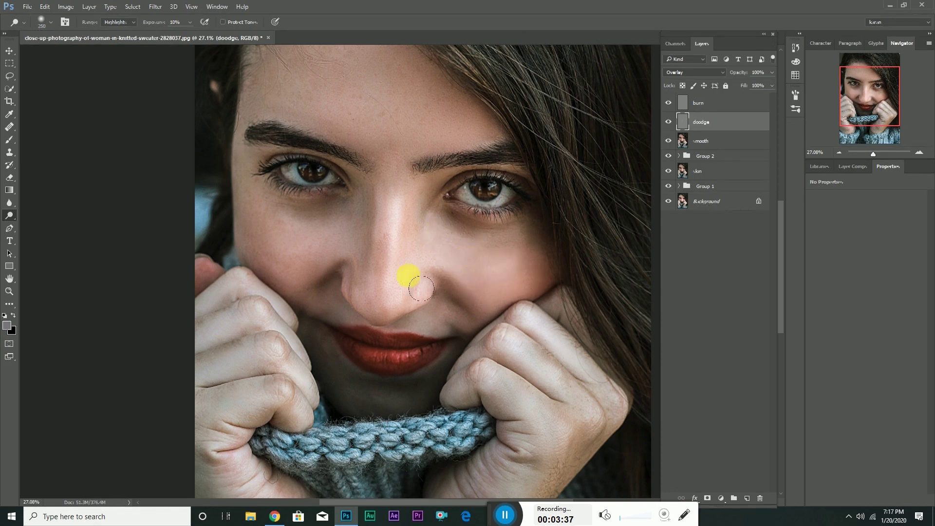
drag(421, 287, 336, 264)
drag(399, 222, 417, 339)
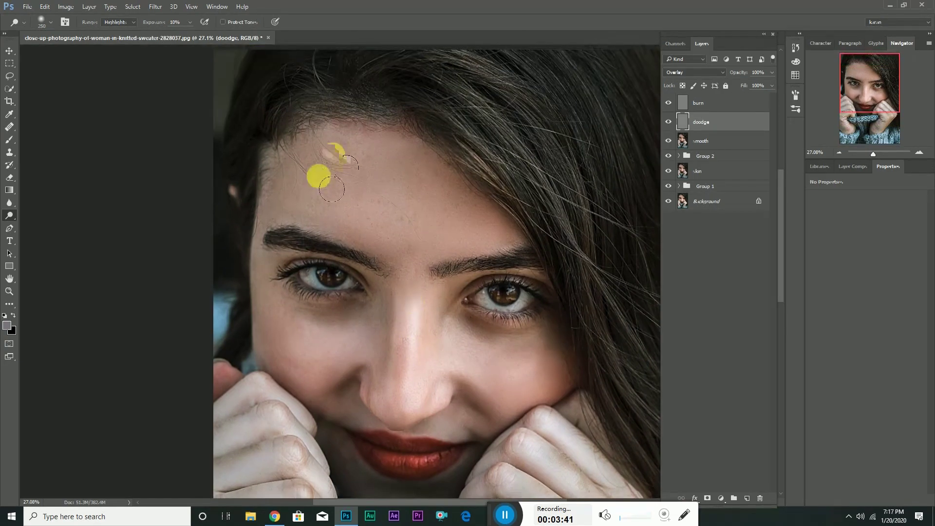
mouse_move(369, 430)
mouse_down()
mouse_move(376, 265)
mouse_move(419, 285)
mouse_move(387, 306)
mouse_move(446, 307)
mouse_up()
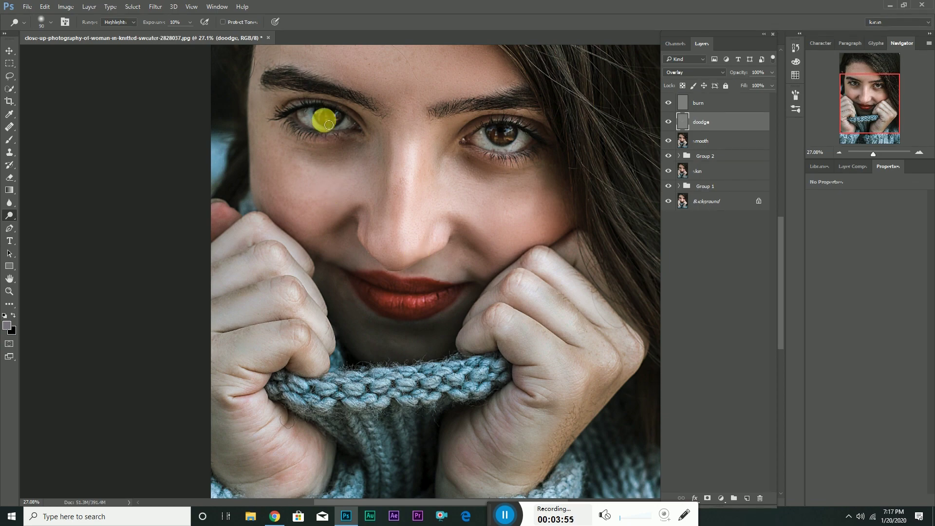
scroll(328, 125, up, 3)
scroll(312, 146, up, 3)
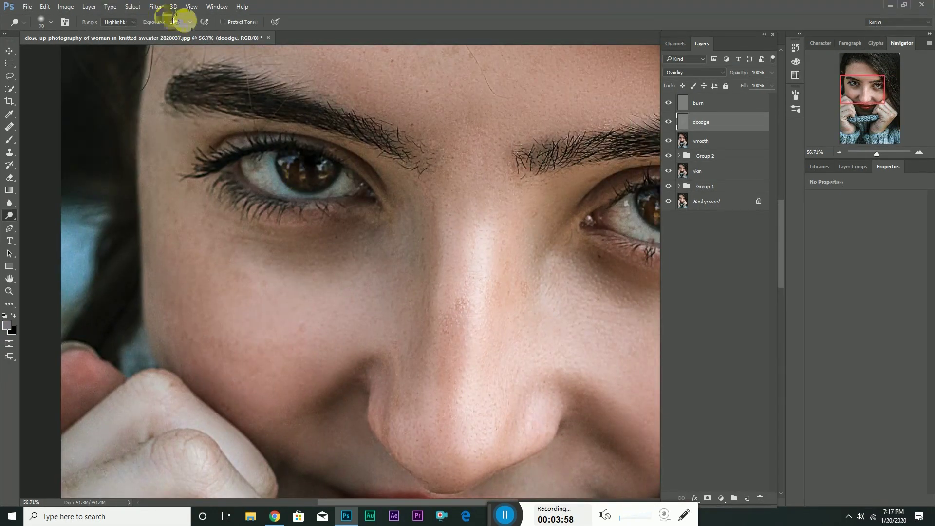
Step: Set dodge exposure to 73% and brighten both irises with a smaller brush
drag(214, 34, 220, 34)
key([)
key([)
mouse_move(306, 181)
mouse_down()
mouse_move(299, 169)
mouse_move(271, 191)
mouse_move(254, 178)
mouse_move(259, 186)
mouse_up()
key(bracketleft)
key(bracketleft)
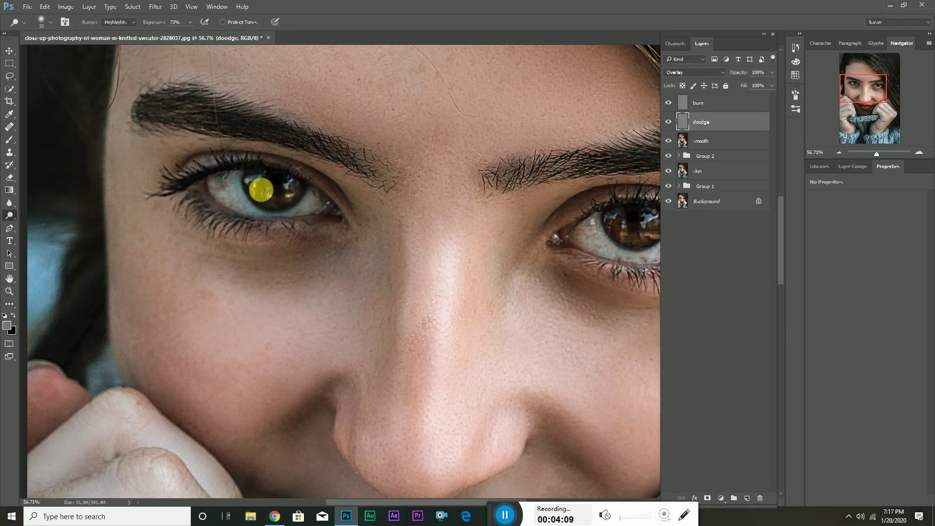
drag(342, 230, 196, 239)
drag(479, 248, 513, 262)
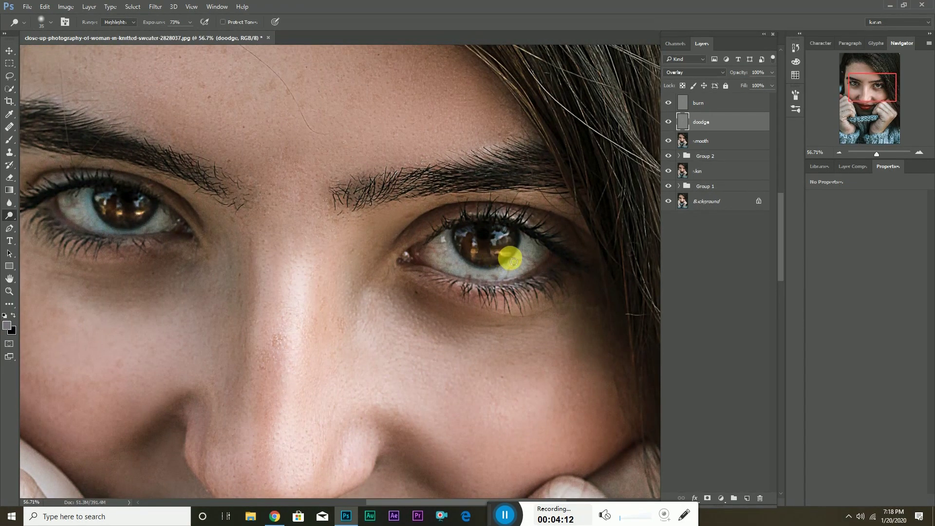
mouse_move(466, 242)
mouse_down()
mouse_move(499, 244)
mouse_move(486, 256)
mouse_up()
Step: Fit the photo on screen, set doodge opacity to 74%, and select the burn layer
key(ctrl+0)
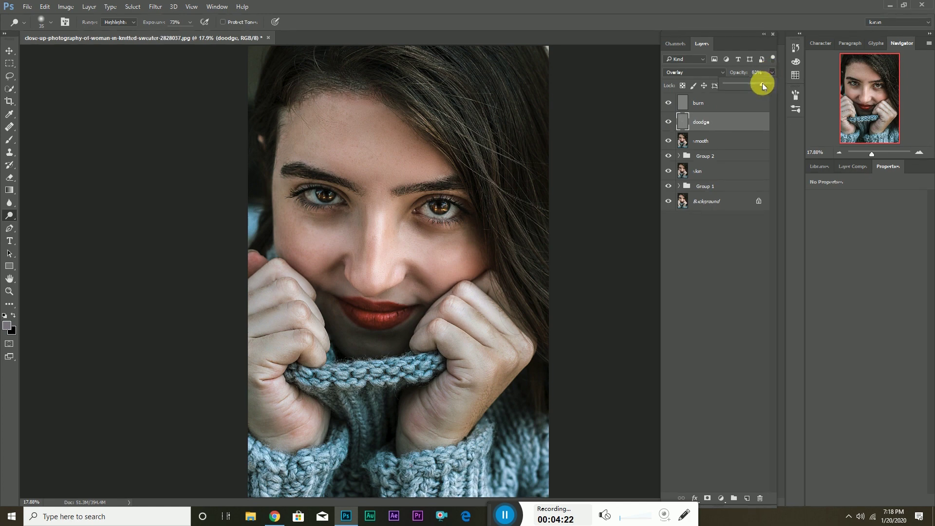
drag(762, 84, 735, 89)
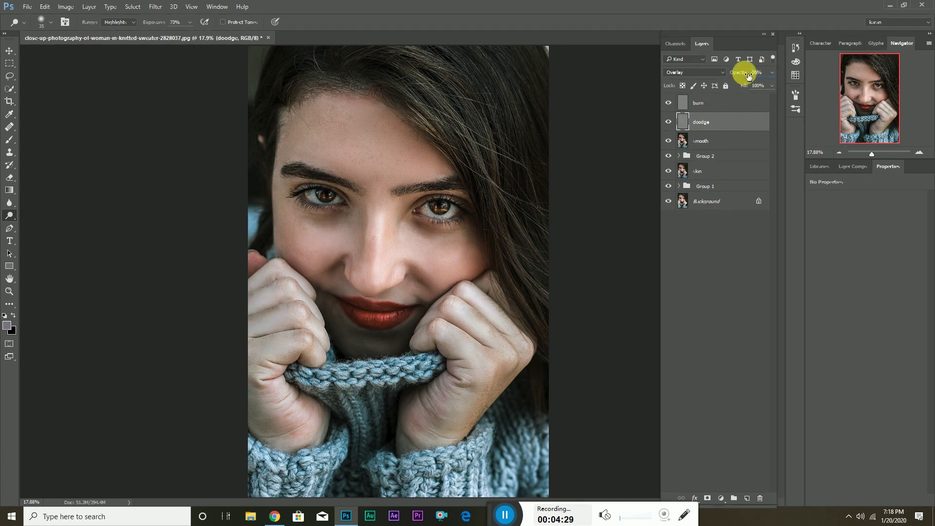
click(718, 103)
Step: Select the Burn Tool (Midtones, 10%) and enlarge its brush to 250
right_click(16, 209)
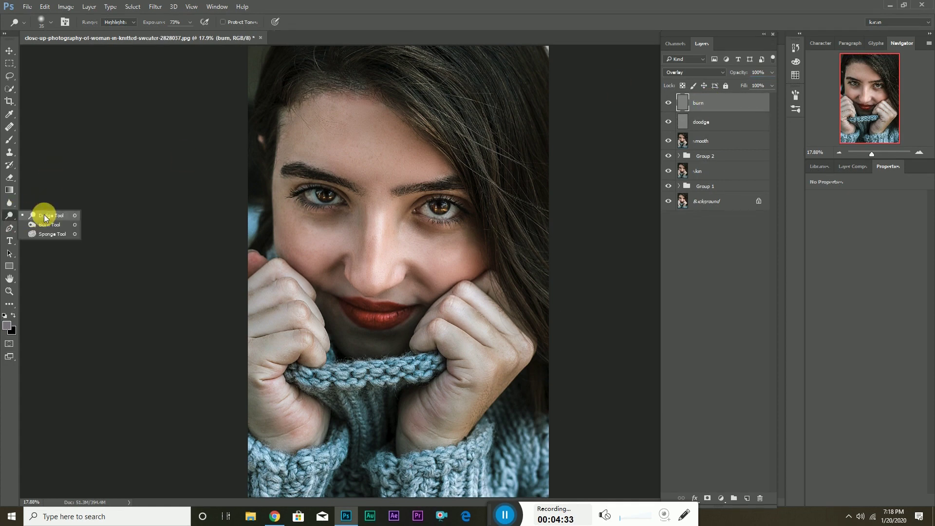
click(43, 214)
right_click(14, 218)
click(53, 225)
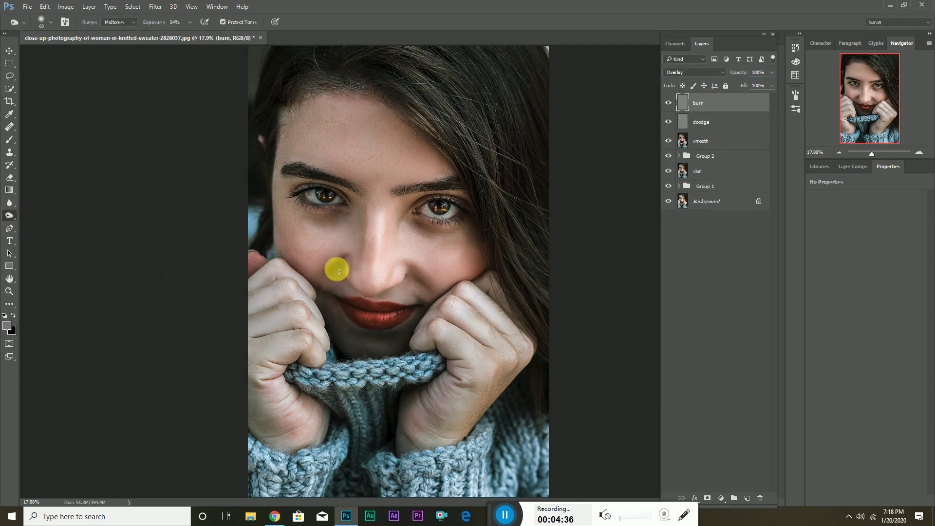
scroll(362, 243, up, 4)
key(bracketright)
key(bracketright)
key(bracketright)
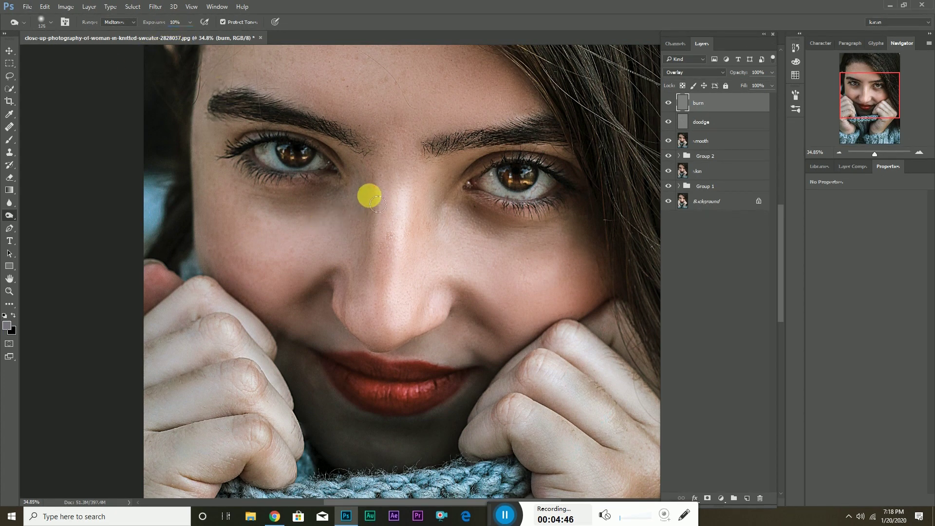
key(bracketright)
key(bracketright)
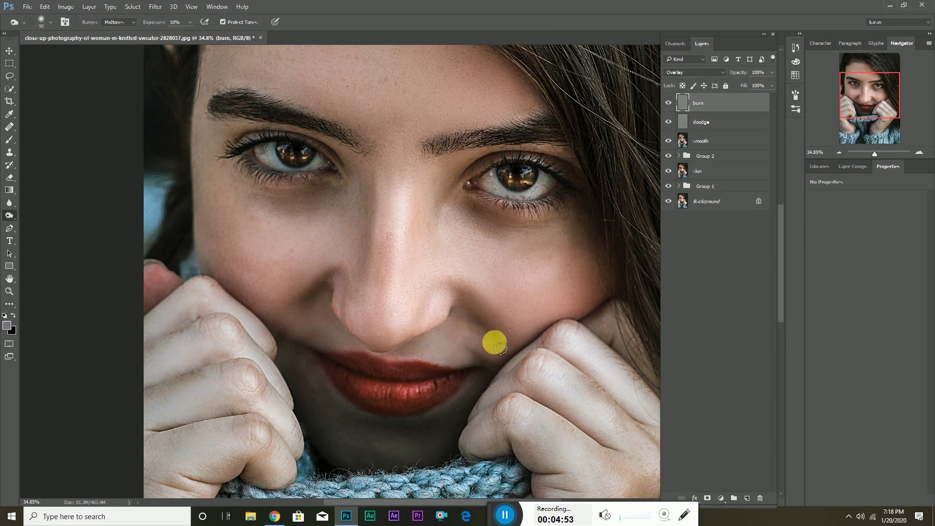
key(bracketright)
key(bracketright)
key(bracketright)
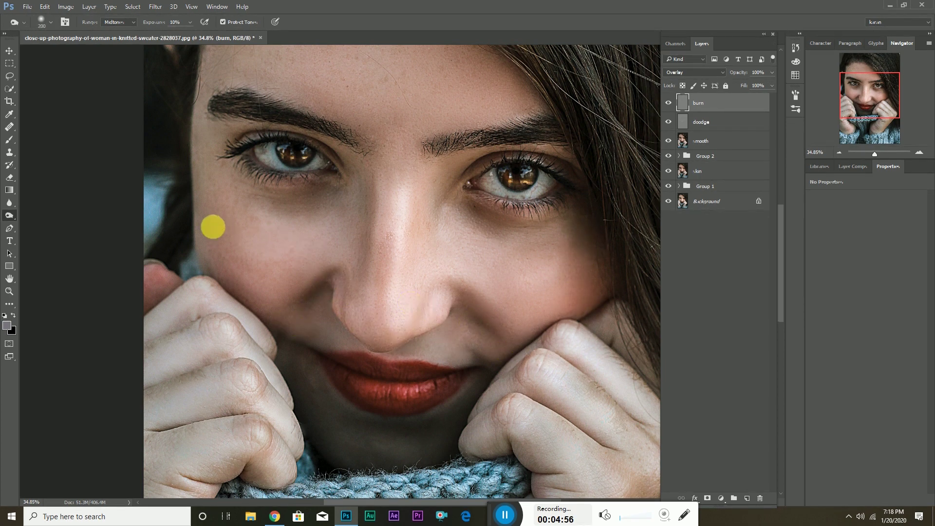
scroll(380, 292, up, 3)
key(bracketright)
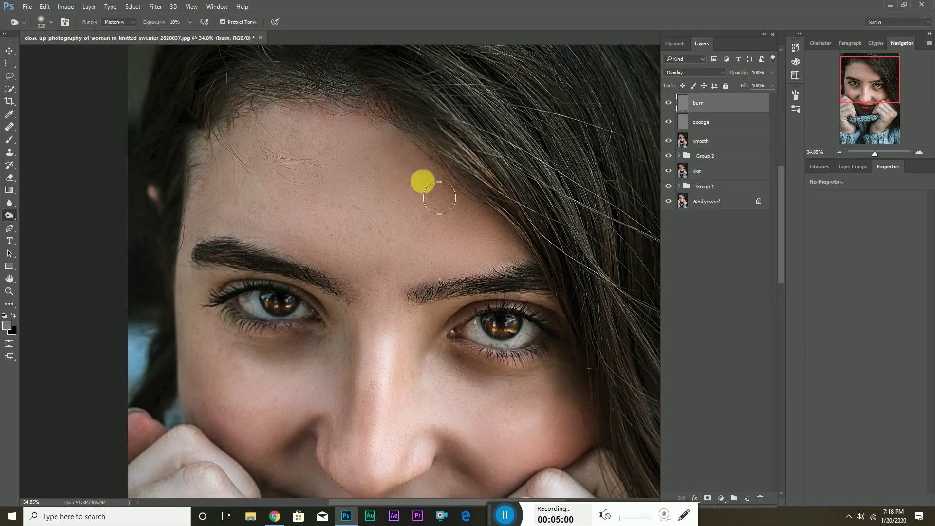
Step: Burn the forehead midtones at size 250 and the chin shadows at size 150
mouse_move(439, 198)
mouse_down()
mouse_move(485, 235)
mouse_move(378, 133)
mouse_move(407, 205)
mouse_up()
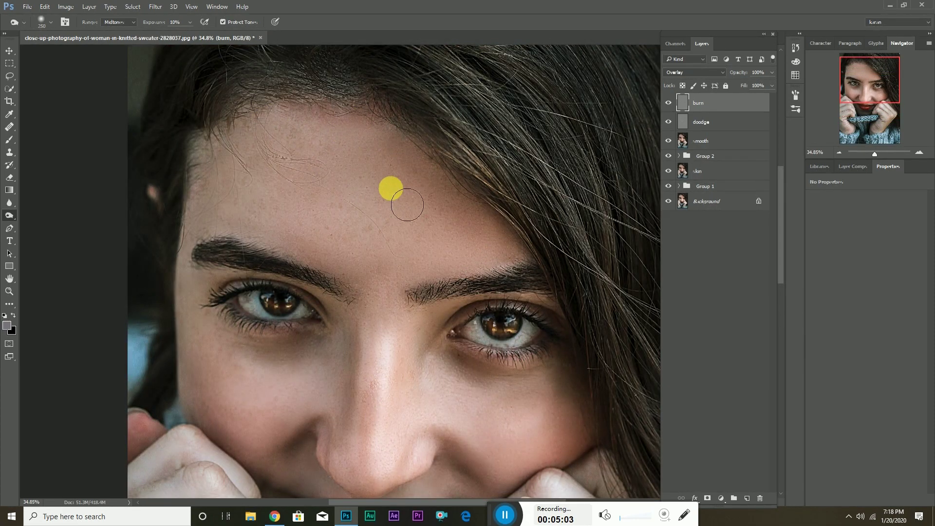
scroll(396, 307, down, 1)
scroll(415, 305, down, 4)
key(bracketleft)
key(bracketleft)
key(bracketleft)
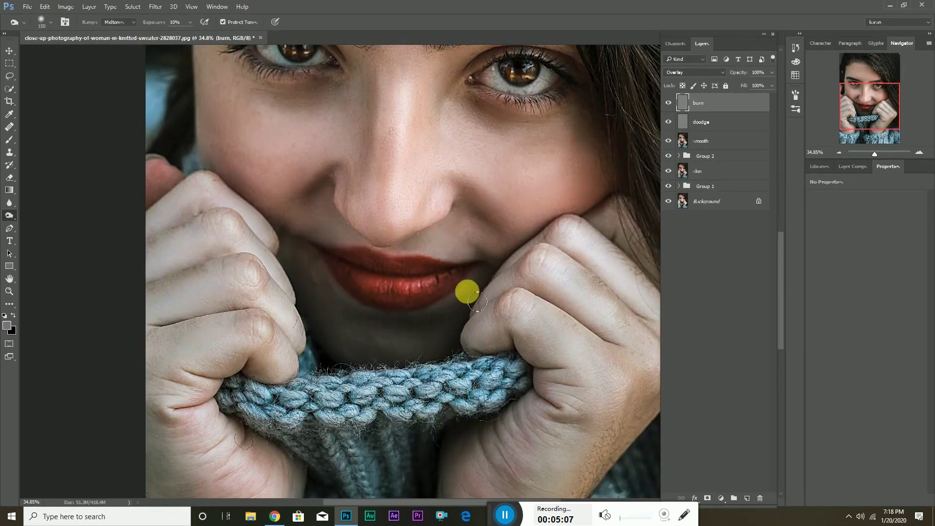
mouse_move(468, 292)
mouse_down()
mouse_move(349, 326)
mouse_move(363, 361)
mouse_move(445, 392)
mouse_up()
scroll(399, 346, down, 3)
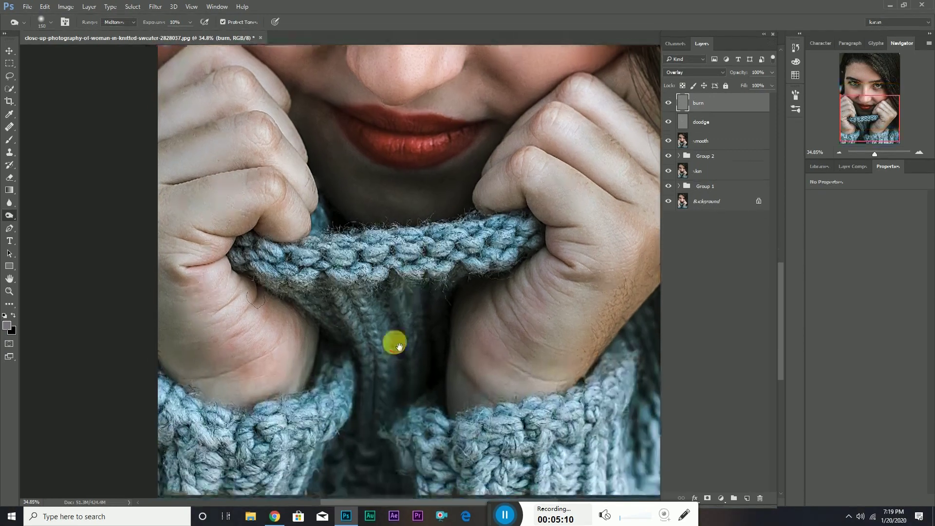
scroll(399, 347, down, 2)
scroll(396, 360, down, 2)
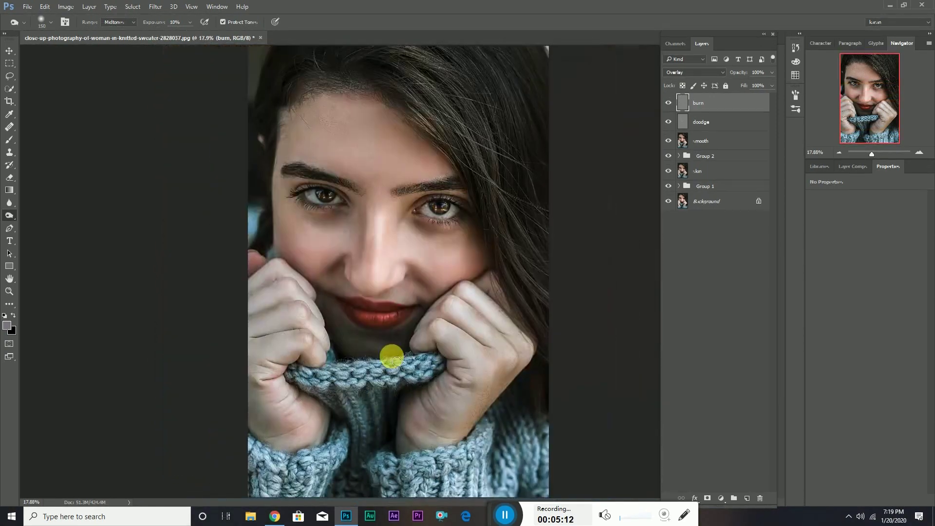
Step: Group the burn and doodge layers as 'dodge burn' at 77% opacity
shift+click(710, 122)
key(ctrl+g)
text(dodge burn)
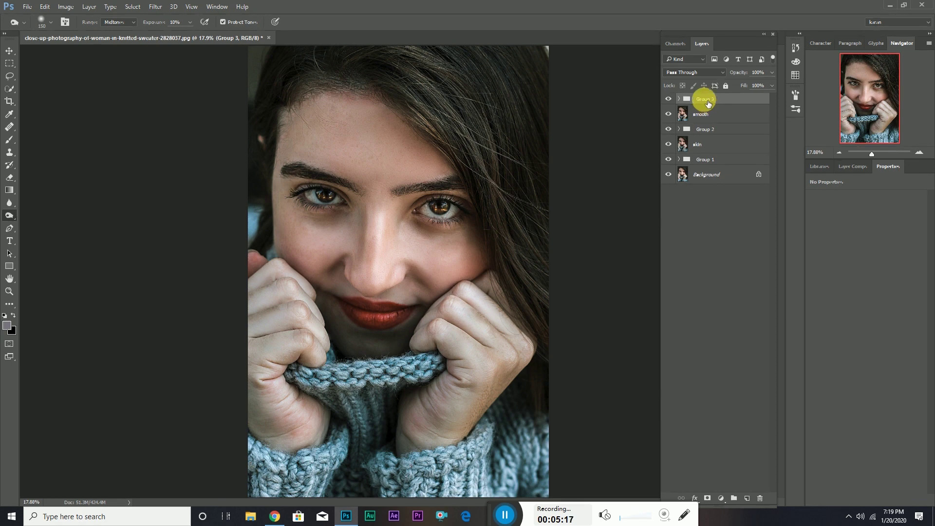
click(670, 100)
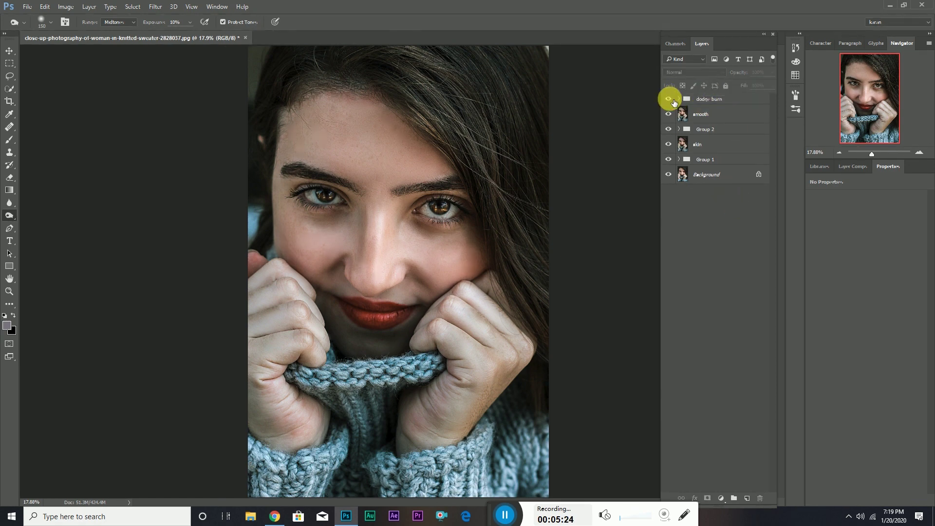
click(720, 99)
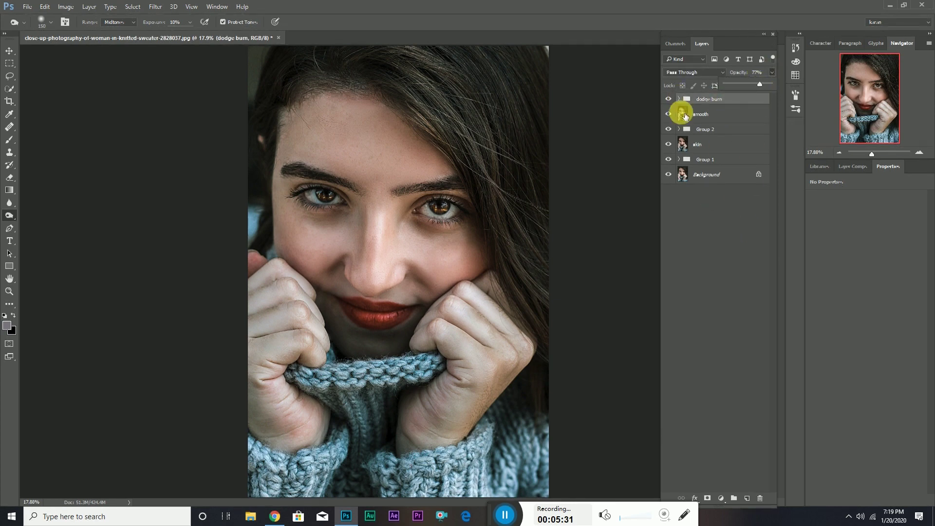
click(671, 101)
Step: Compare the retouch against the original, then stamp a merged Layer 3 on top
alt+click(669, 174)
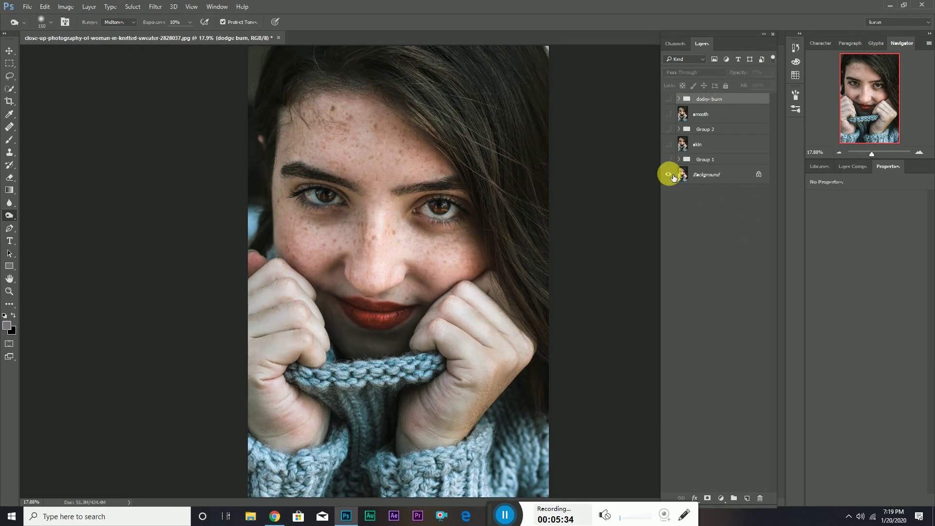
alt+click(669, 174)
alt+click(669, 175)
alt+click(668, 174)
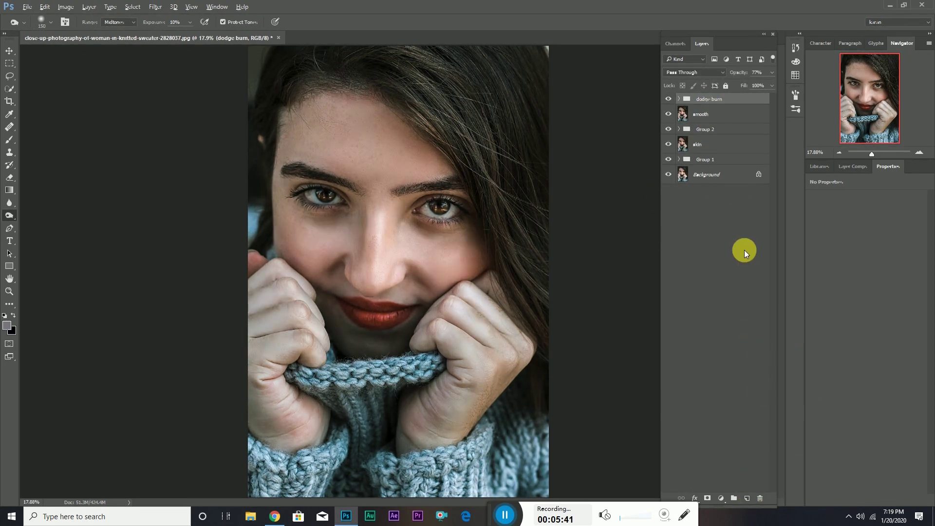
key(ctrl+shift+alt+e)
Step: Open the Camera Raw Filter, lower Clarity and set Shadows to -3
click(155, 7)
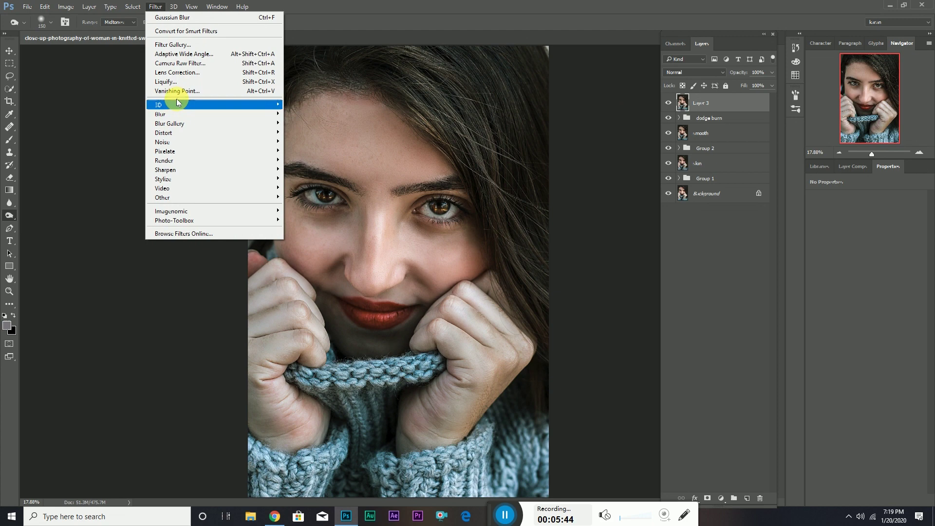
click(178, 63)
click(764, 325)
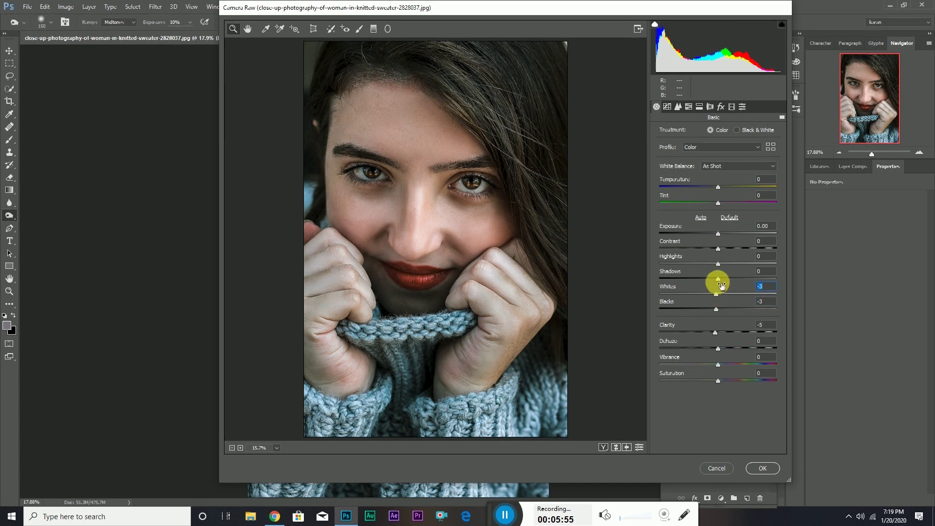
drag(715, 279, 713, 264)
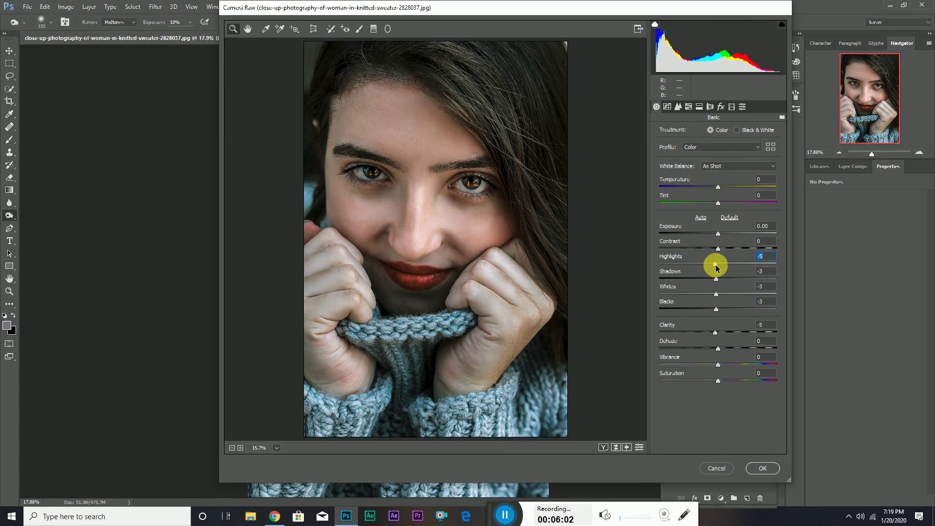
Step: Set sharpening amount to 10, add a dark edge vignette, and view HSL Luminance
click(678, 107)
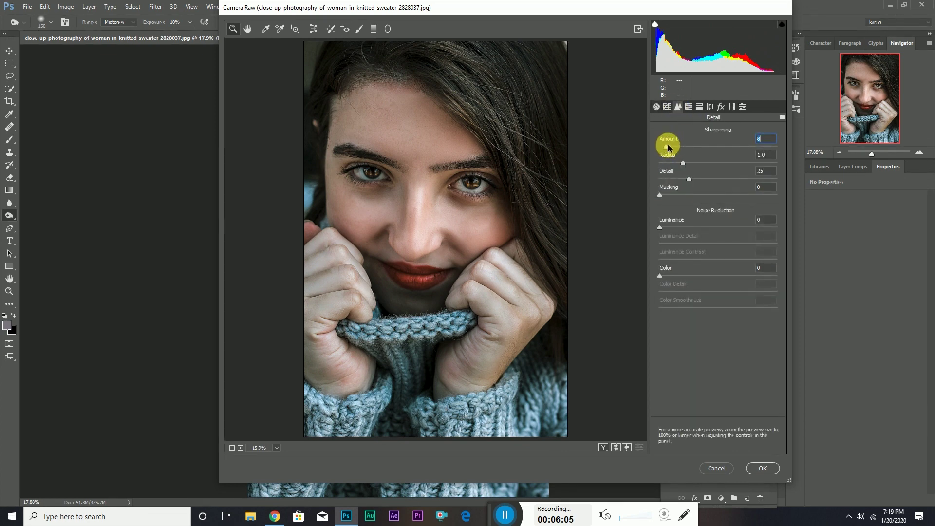
click(764, 219)
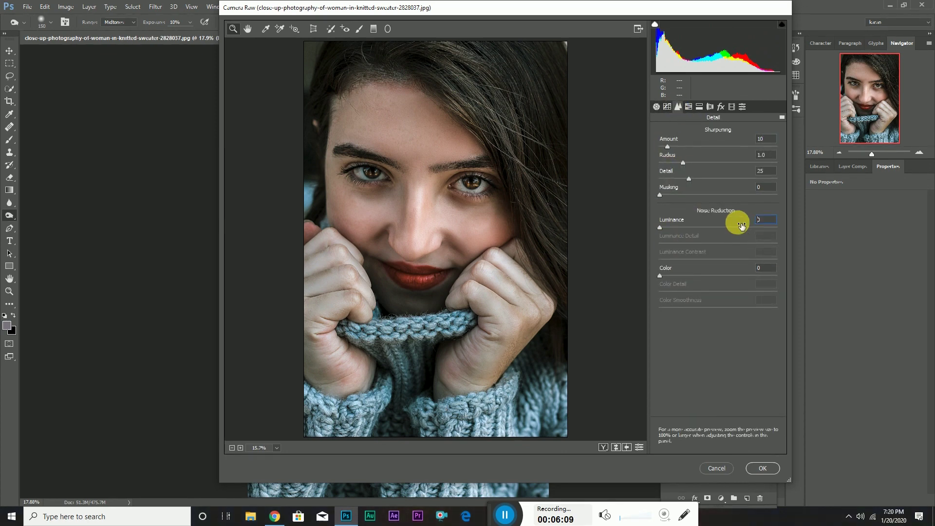
text(50)
click(720, 106)
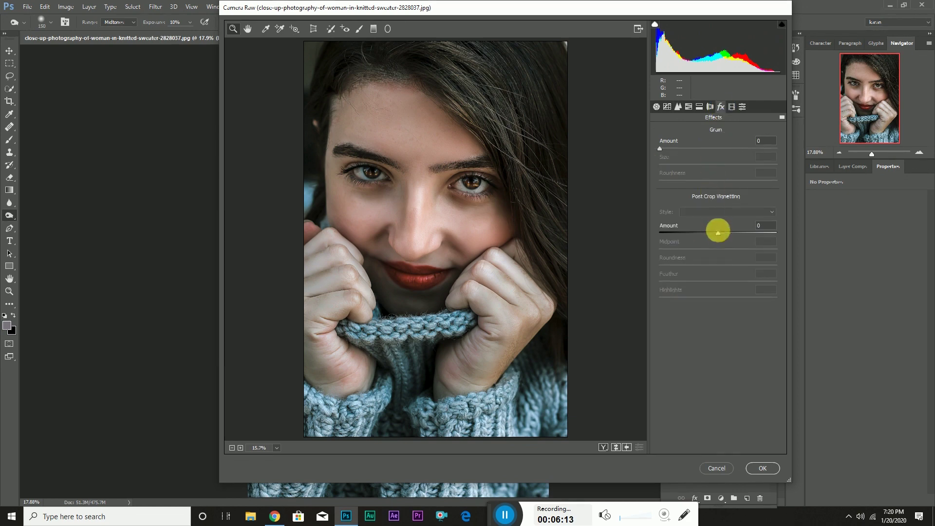
drag(718, 234, 707, 235)
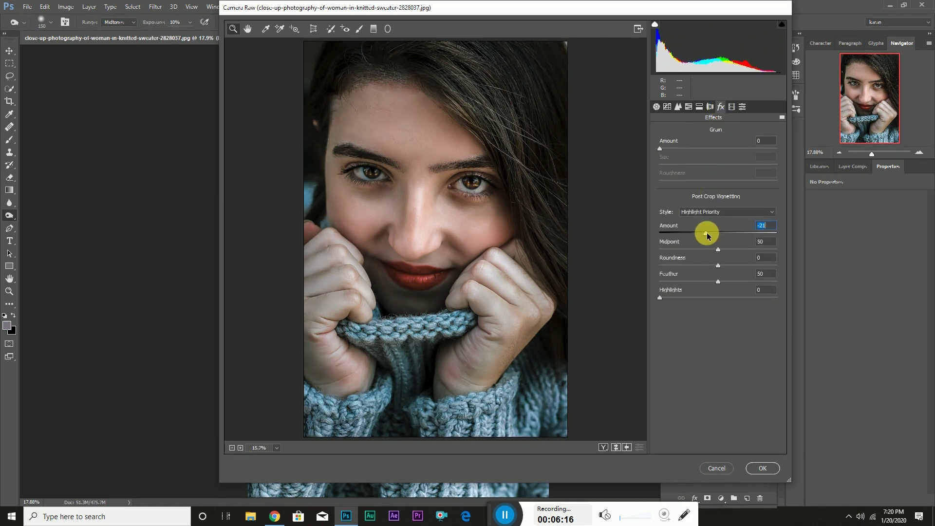
click(689, 106)
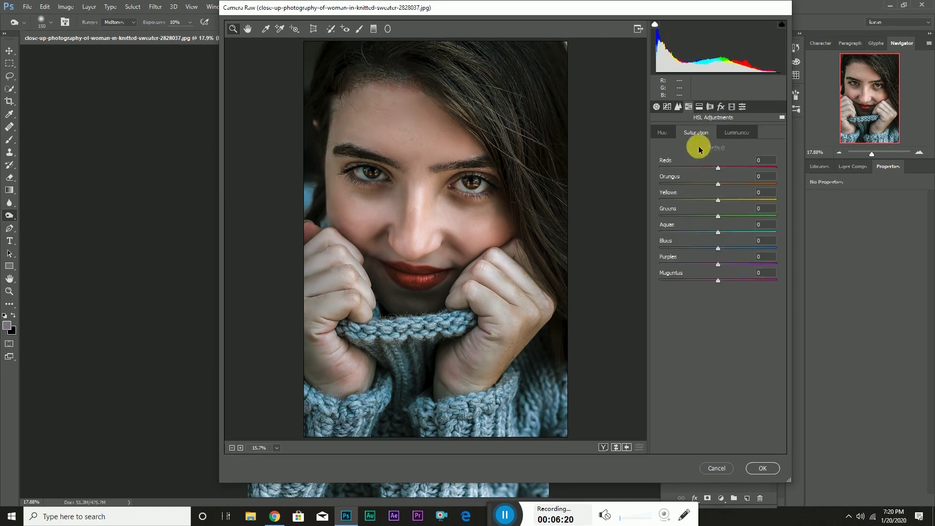
click(737, 132)
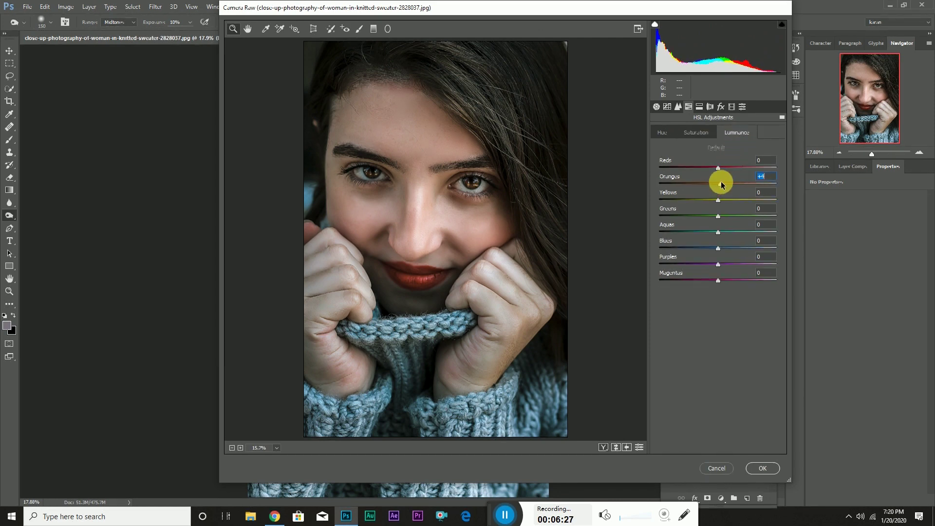
Step: Apply the Camera Raw grade, compare before/after, and add a new 50% gray layer
click(763, 468)
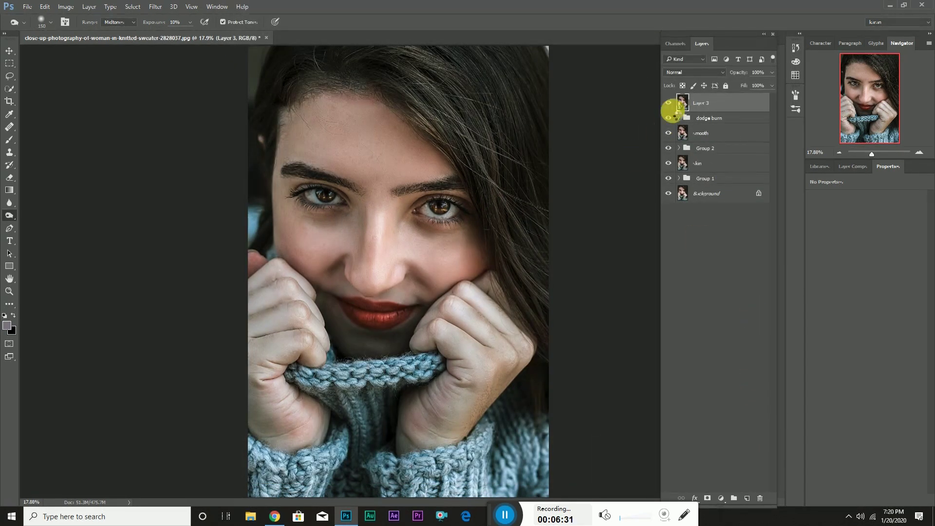
click(670, 105)
click(671, 105)
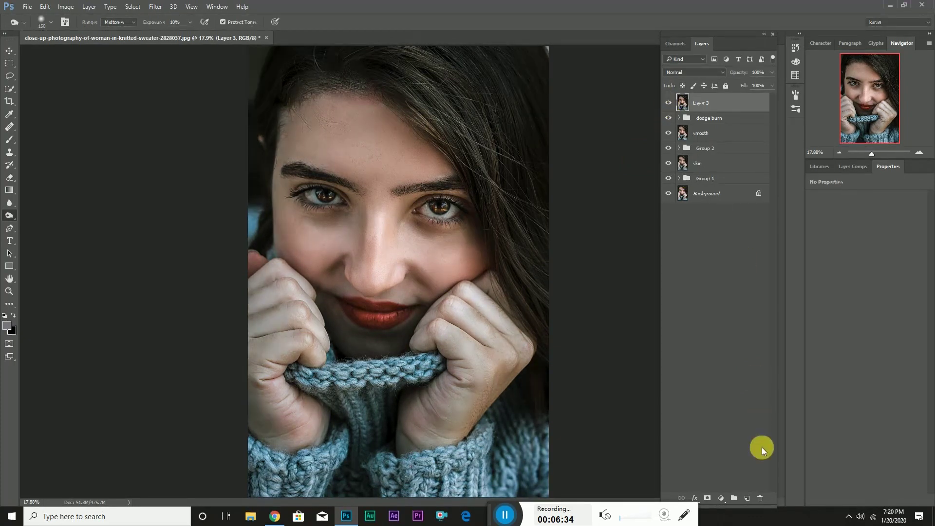
click(747, 498)
key(shift+F5)
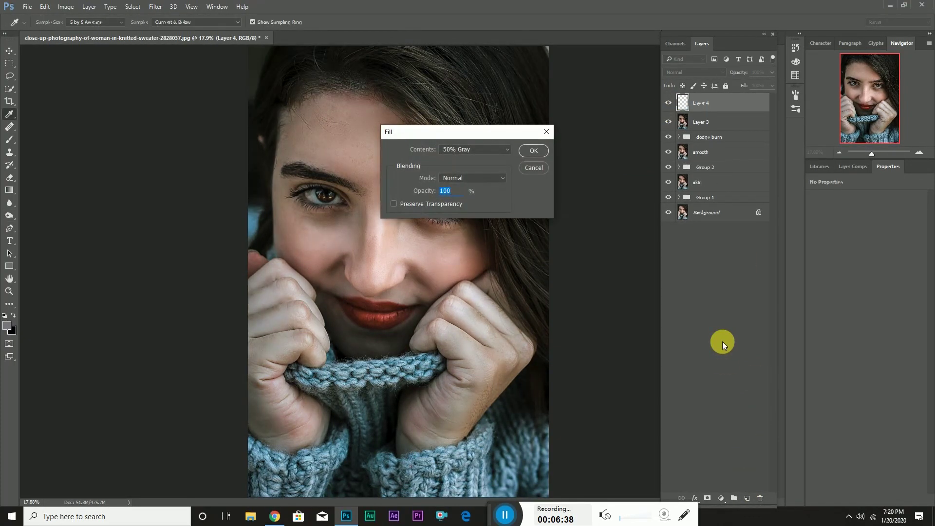
key(Return)
key(o)
Step: Texture the gray layer with 400% Add Noise and an Emboss filter
click(161, 8)
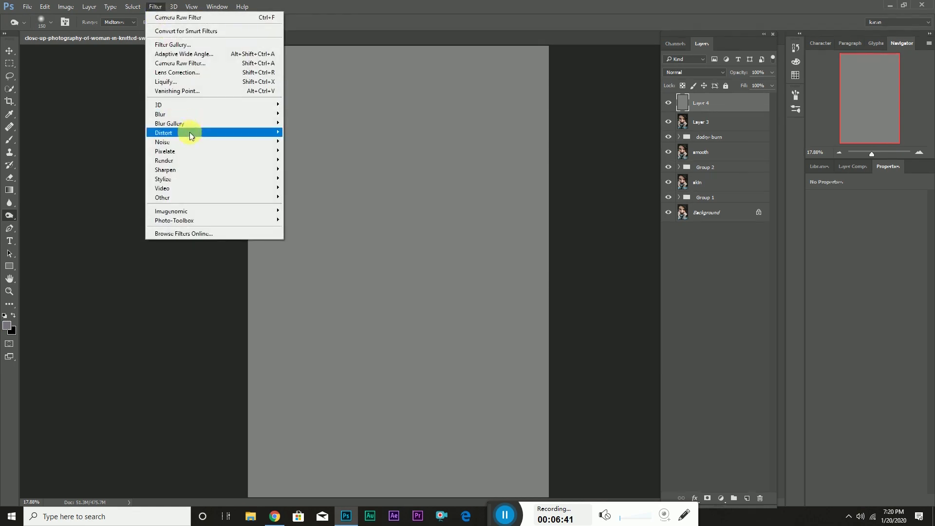
click(314, 143)
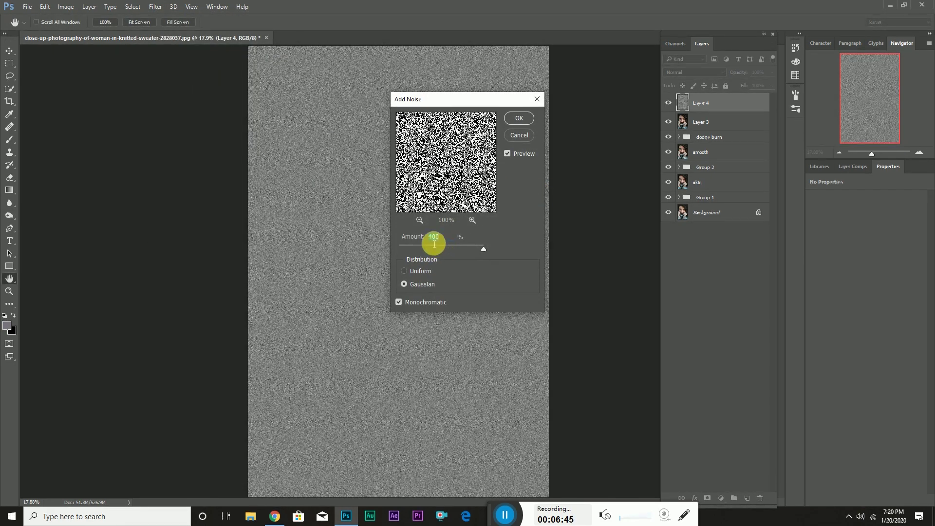
click(512, 119)
click(155, 6)
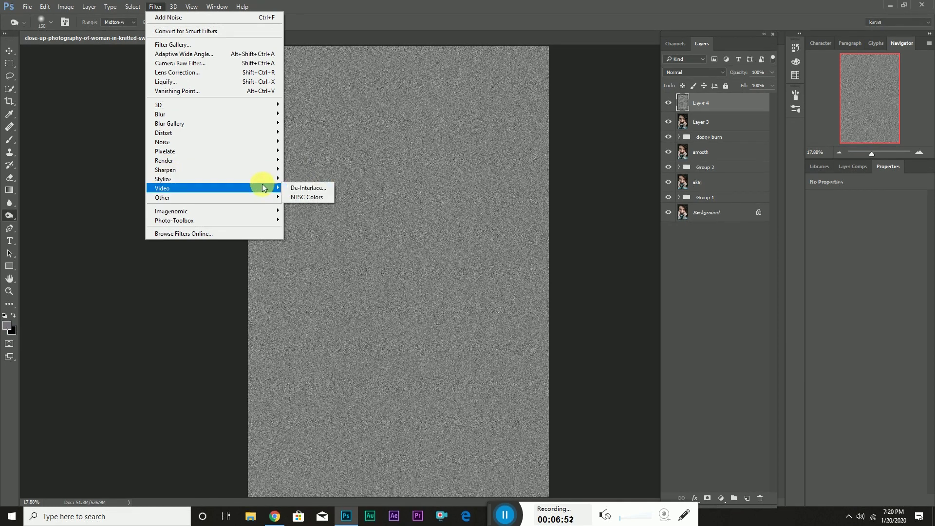
mouse_move(163, 179)
click(289, 188)
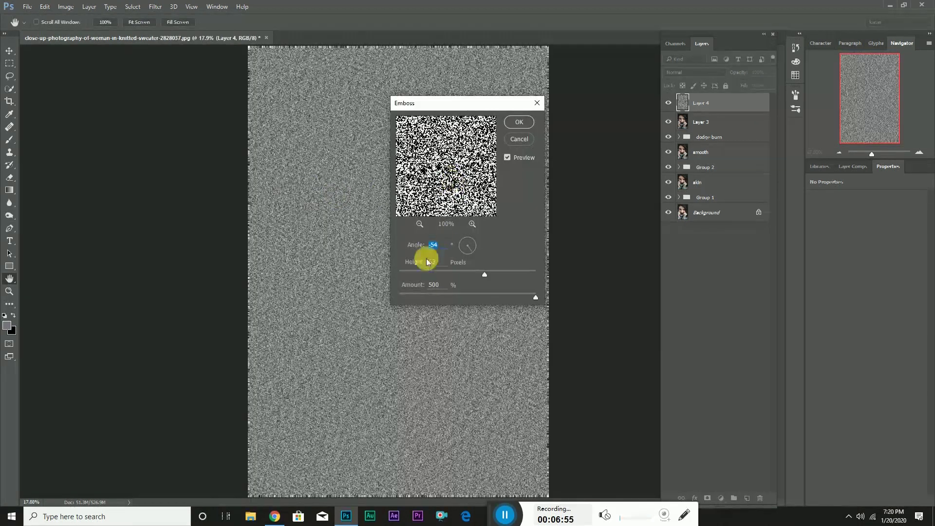
key(Return)
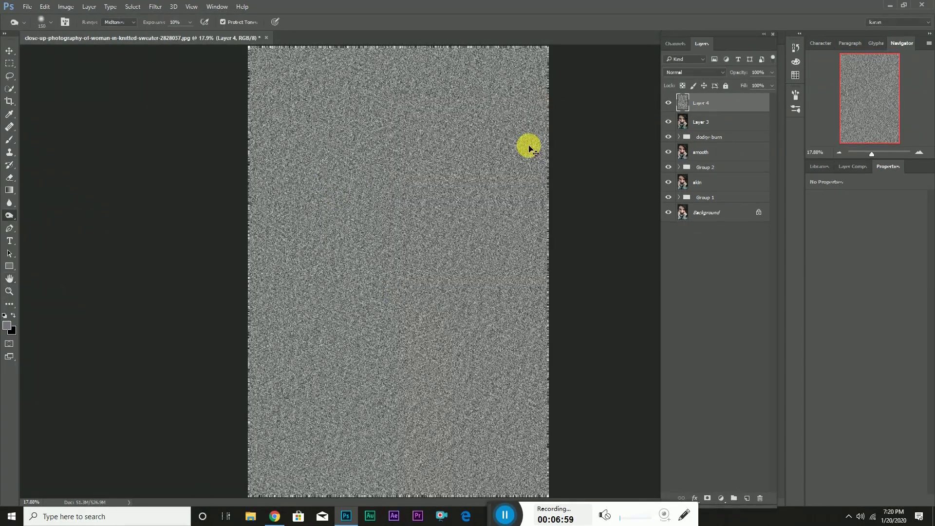
Step: Scale the texture layer slightly beyond the canvas edges
key(ctrl+t)
key(ctrl+0)
drag(547, 50, 570, 39)
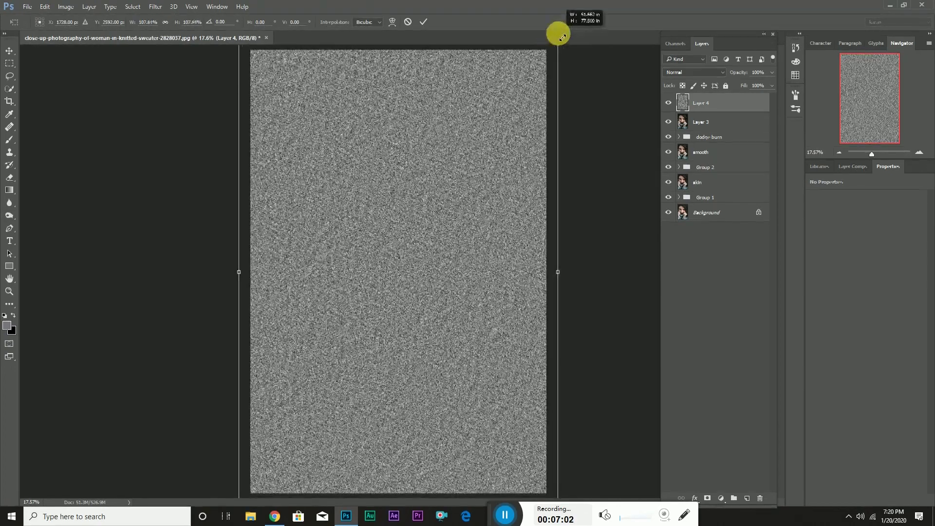
key(Return)
click(692, 72)
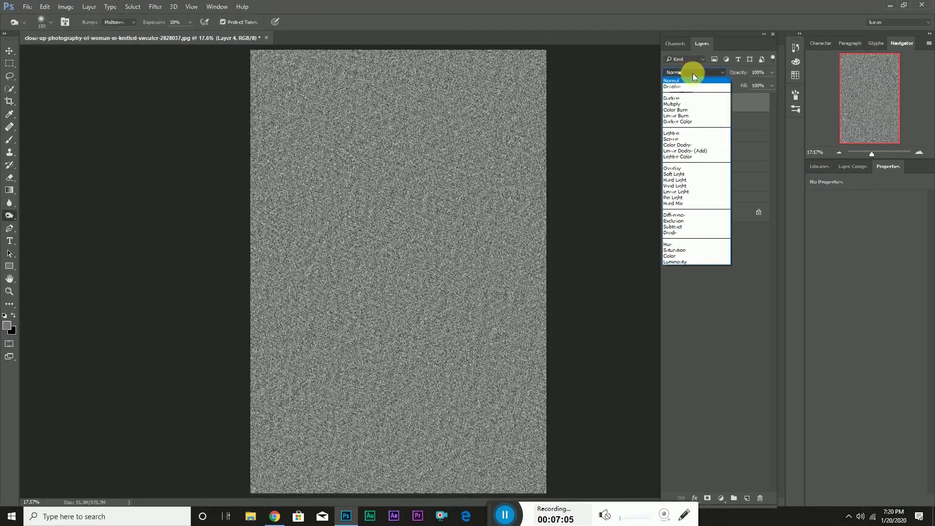
Step: Set Layer 4 to Soft Light at 20% opacity and add a black layer mask
click(684, 174)
drag(760, 73, 738, 77)
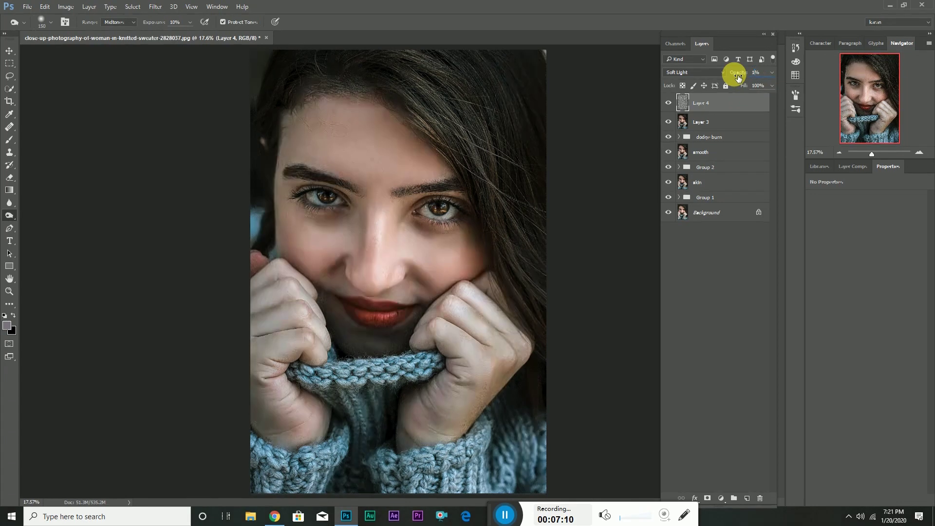
click(758, 73)
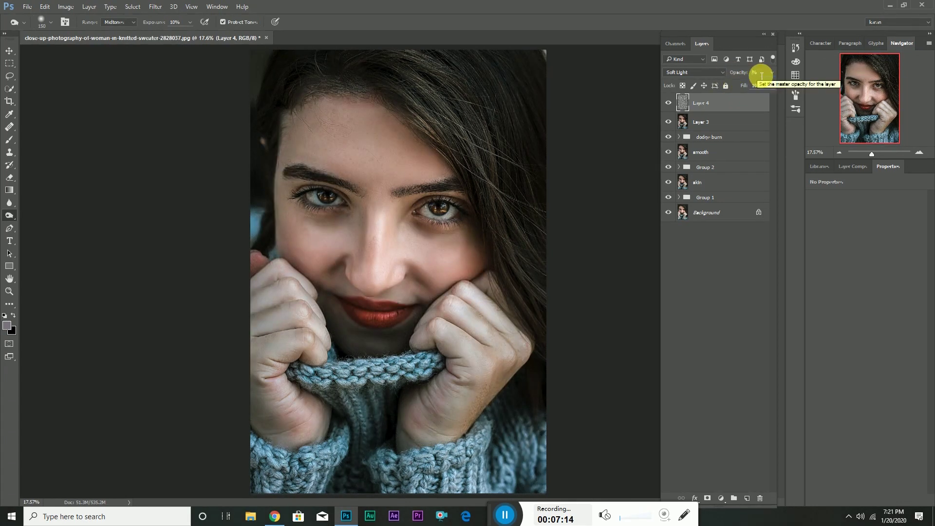
click(697, 101)
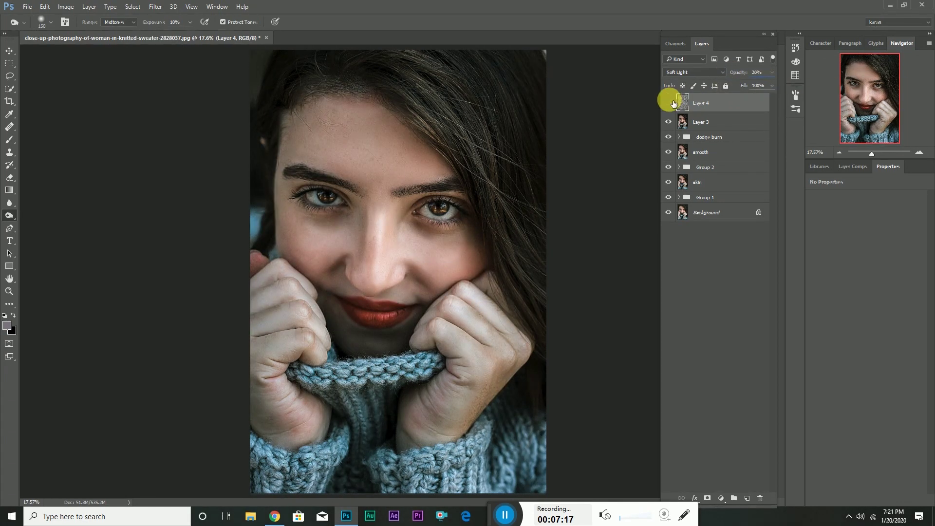
alt+click(707, 498)
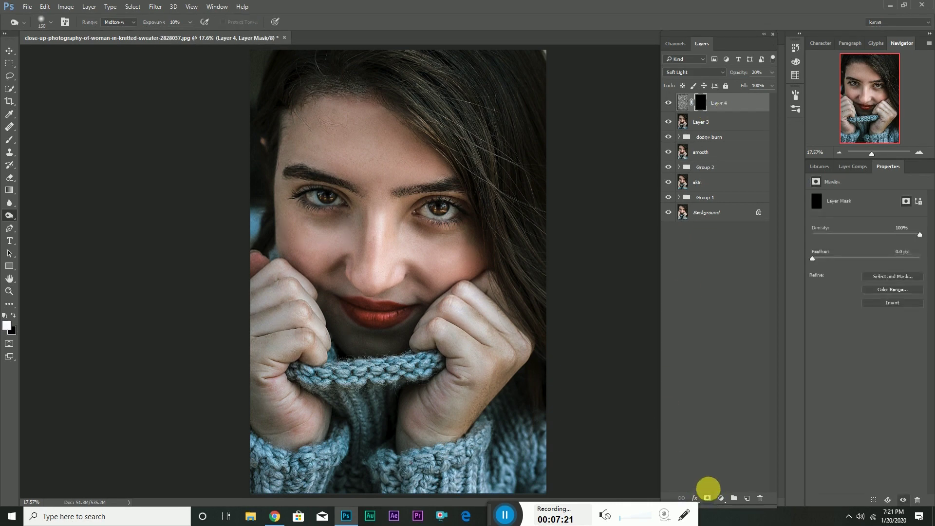
Step: Paint the mask white with a 300 brush over the forehead and brow
text(30)
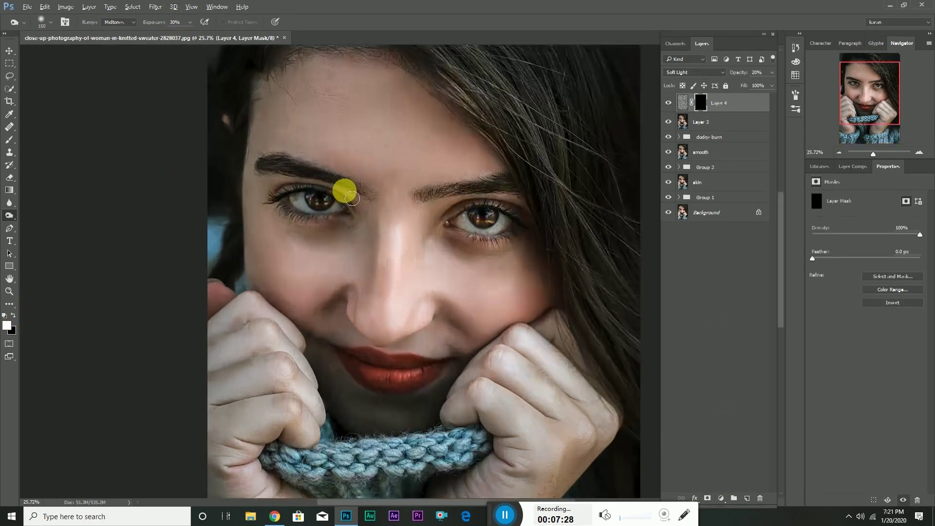
scroll(338, 188, up, 4)
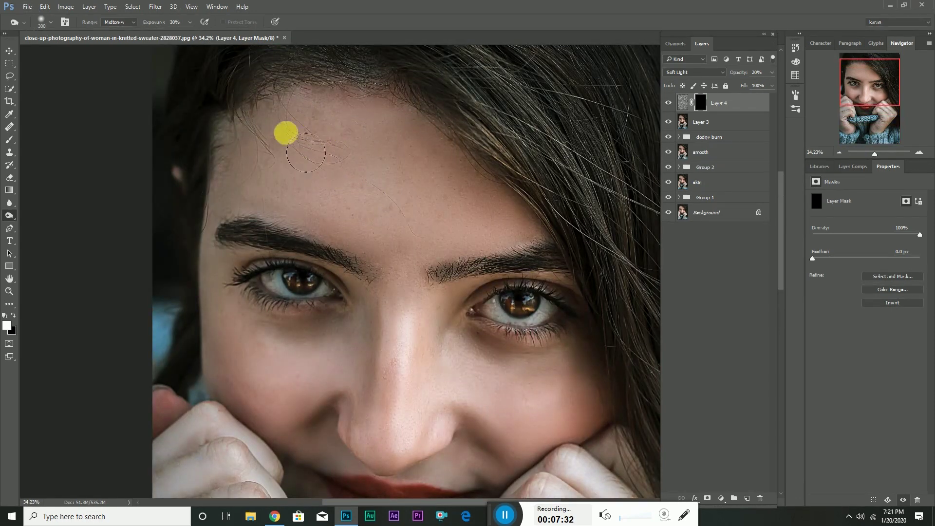
key(bracketright)
key(bracketright)
key(bracketright)
mouse_move(360, 223)
mouse_down()
mouse_move(405, 141)
mouse_move(477, 221)
mouse_move(428, 243)
mouse_move(365, 150)
mouse_move(317, 195)
mouse_move(372, 203)
mouse_move(415, 235)
mouse_move(396, 218)
mouse_up()
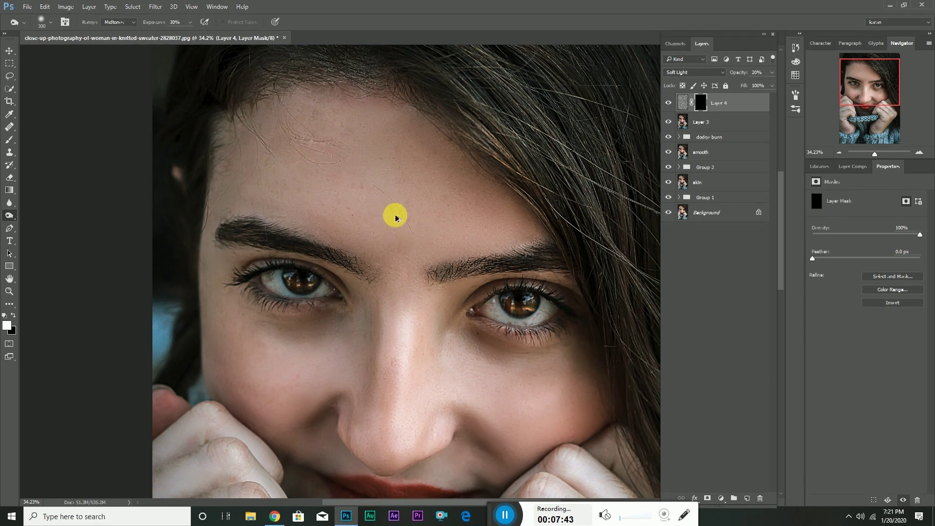
click(700, 102)
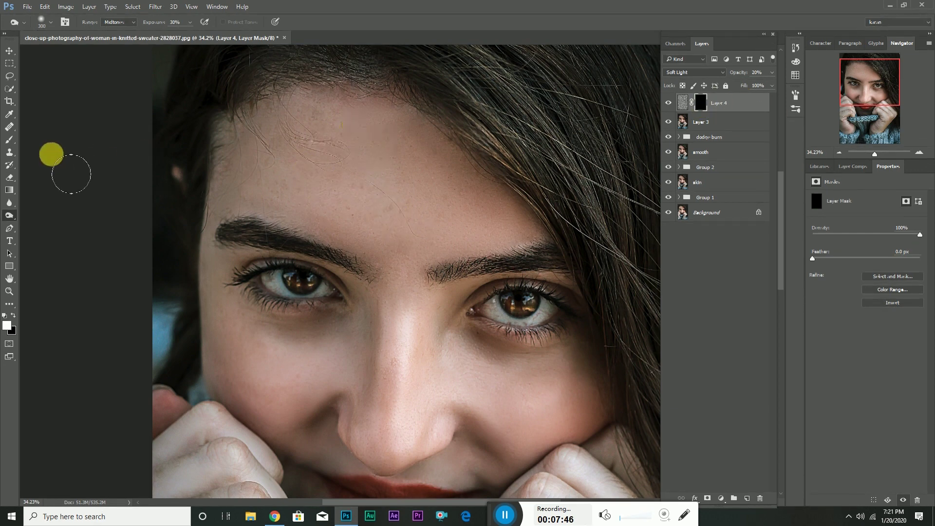
click(9, 139)
mouse_move(314, 230)
mouse_down()
mouse_move(284, 150)
mouse_move(259, 205)
mouse_move(417, 241)
mouse_move(514, 235)
mouse_move(429, 203)
mouse_move(471, 222)
mouse_move(327, 137)
mouse_move(311, 145)
mouse_up()
Step: Paint the texture back down the nose, across the cheek and onto the upper lip
key(bracketright)
key(bracketright)
key(bracketleft)
key(bracketleft)
key(bracketleft)
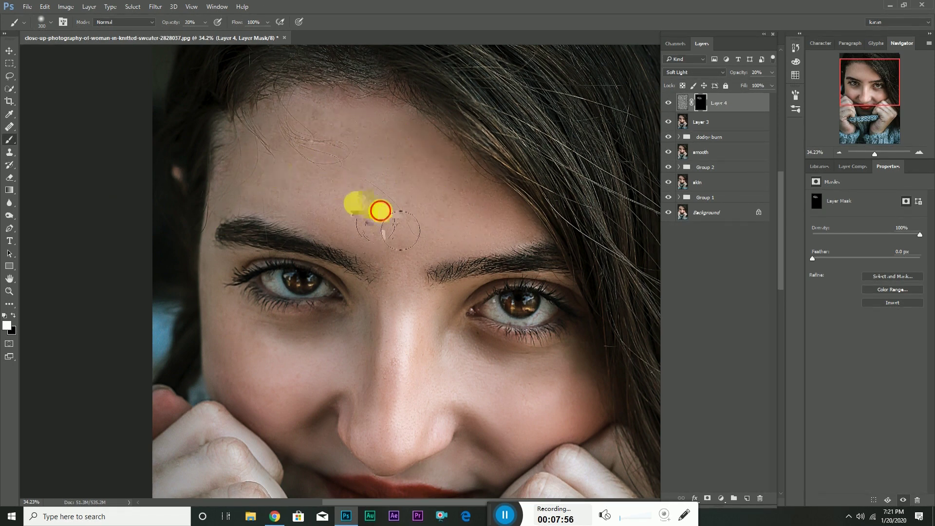
mouse_move(379, 211)
mouse_down()
mouse_move(401, 254)
mouse_move(406, 379)
mouse_up()
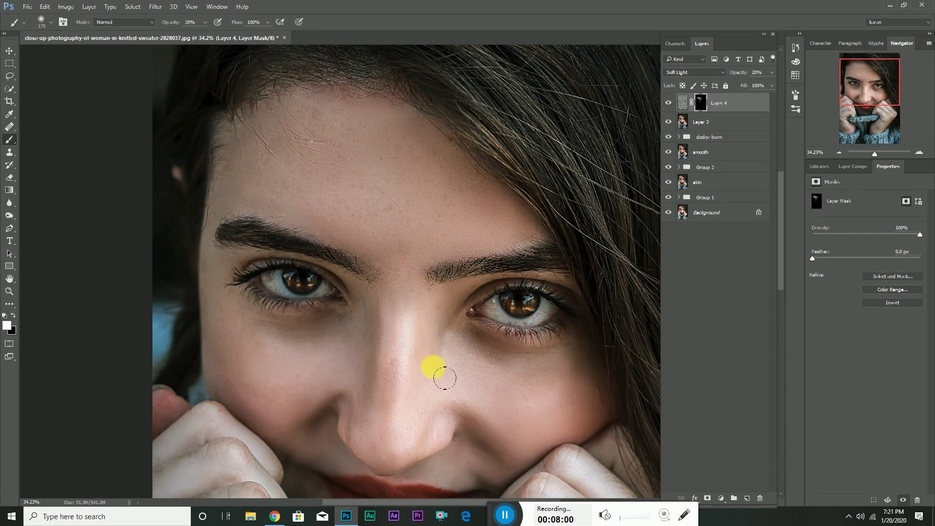
key(bracketright)
key(bracketright)
key(bracketright)
mouse_move(563, 424)
mouse_down()
mouse_move(289, 367)
mouse_move(254, 384)
mouse_move(290, 408)
mouse_move(283, 375)
mouse_move(288, 391)
mouse_move(360, 399)
mouse_move(389, 284)
mouse_move(364, 308)
mouse_move(351, 306)
mouse_move(365, 336)
mouse_move(439, 316)
mouse_up()
key(bracketleft)
key(bracketleft)
key(bracketleft)
key(bracketleft)
key(bracketleft)
drag(430, 348, 414, 374)
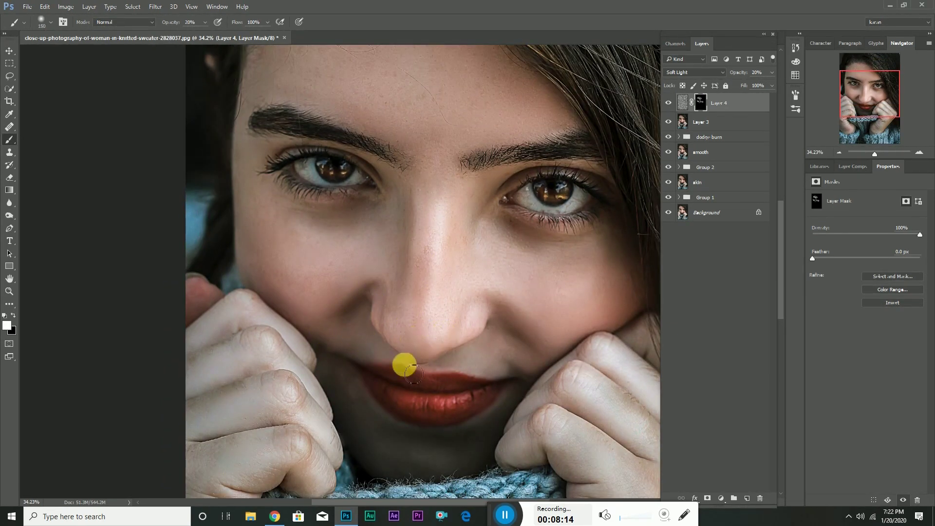
drag(487, 340, 451, 390)
Step: Paint the texture over the rest of the face and both hands, then fit the image to screen
scroll(451, 390, down, 3)
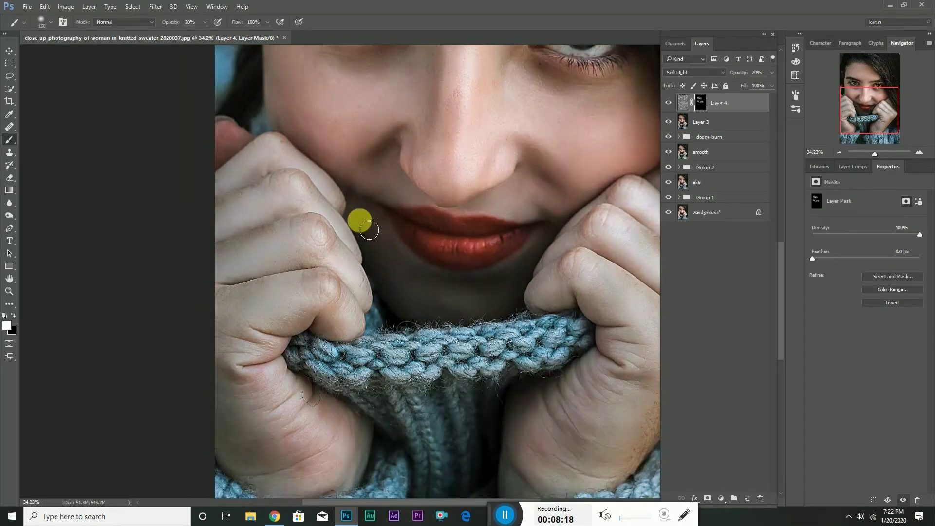
mouse_move(359, 217)
mouse_down()
mouse_move(471, 302)
mouse_move(309, 293)
mouse_move(303, 240)
mouse_move(277, 198)
mouse_move(229, 192)
mouse_move(258, 376)
mouse_move(292, 450)
mouse_up()
key(bracketright)
key(bracketright)
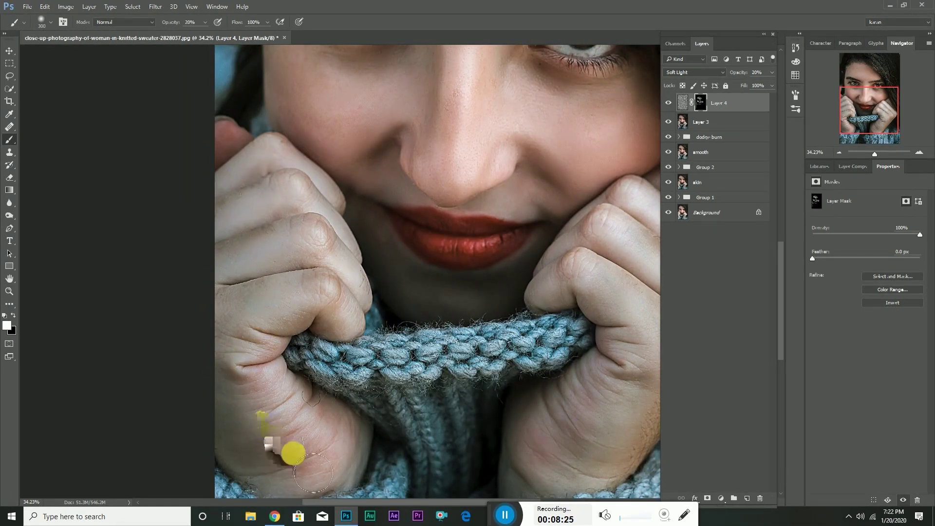
scroll(281, 406, right, 5)
mouse_move(281, 407)
mouse_down()
mouse_move(365, 299)
mouse_move(408, 442)
mouse_move(381, 430)
mouse_move(407, 274)
mouse_move(431, 244)
mouse_move(418, 440)
mouse_up()
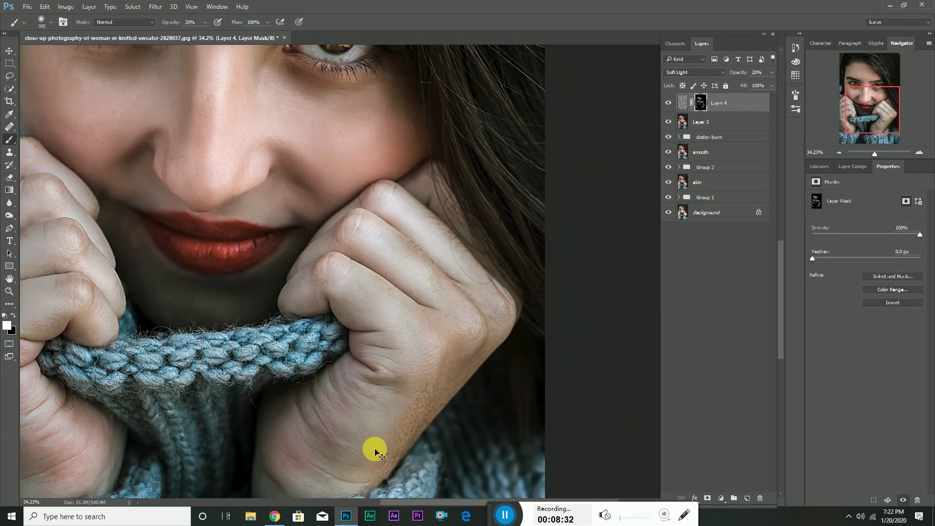
key(ctrl+0)
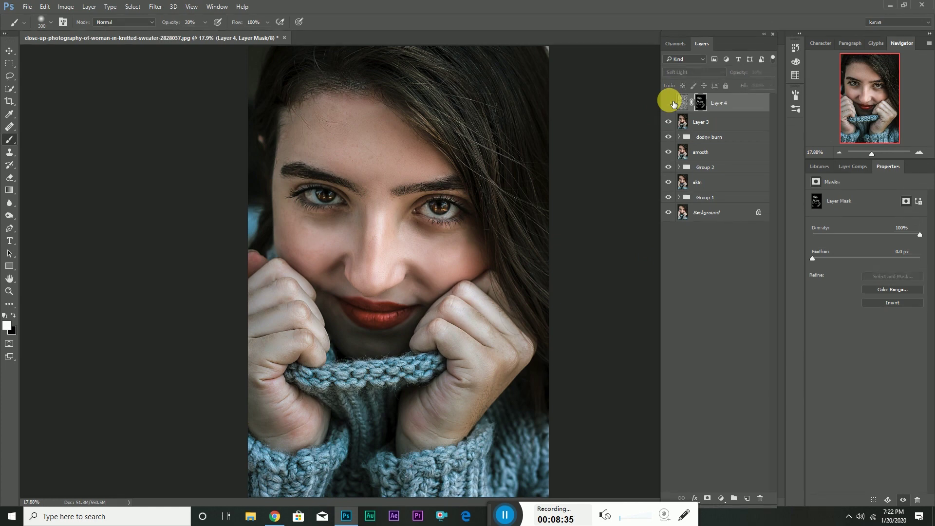
Step: Stamp visible layers, duplicate, and apply High Pass in Vivid Light as layer 'high pass'
key(ctrl+alt+shift+e)
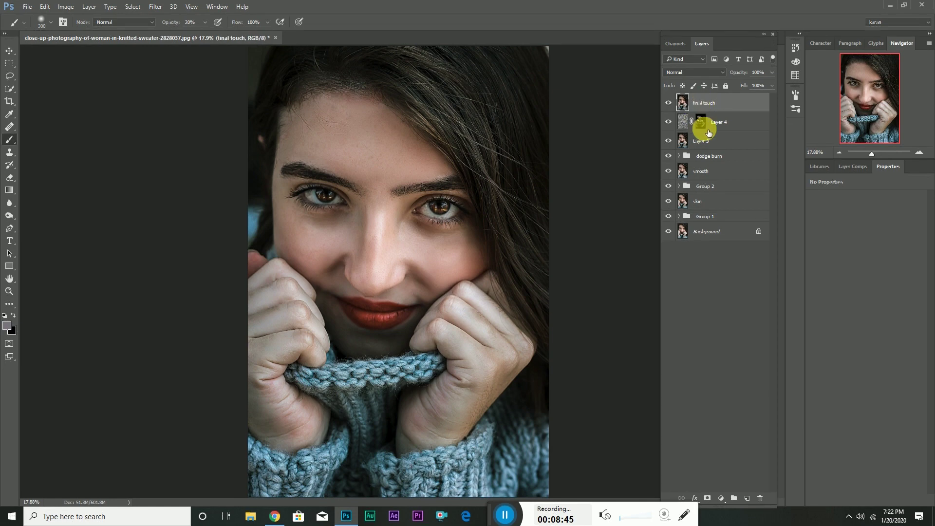
key(ctrl+j)
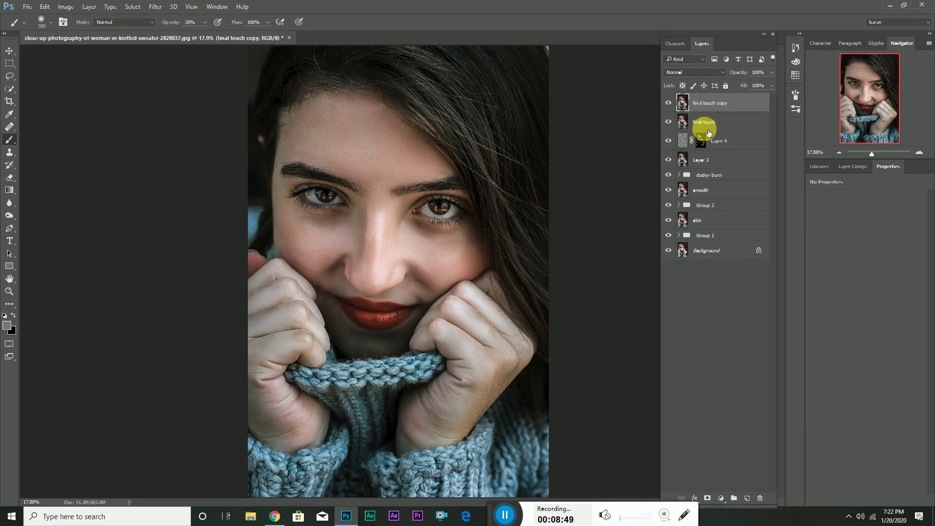
click(155, 7)
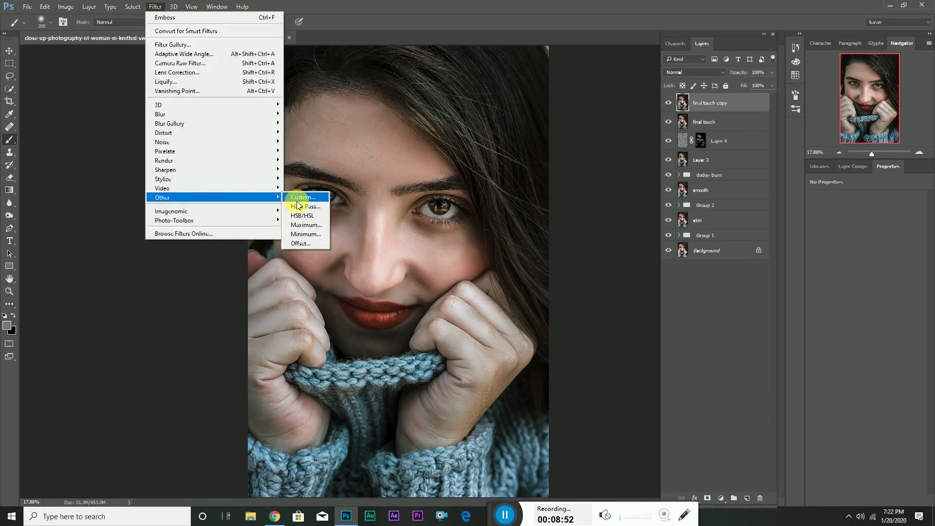
click(303, 209)
click(521, 136)
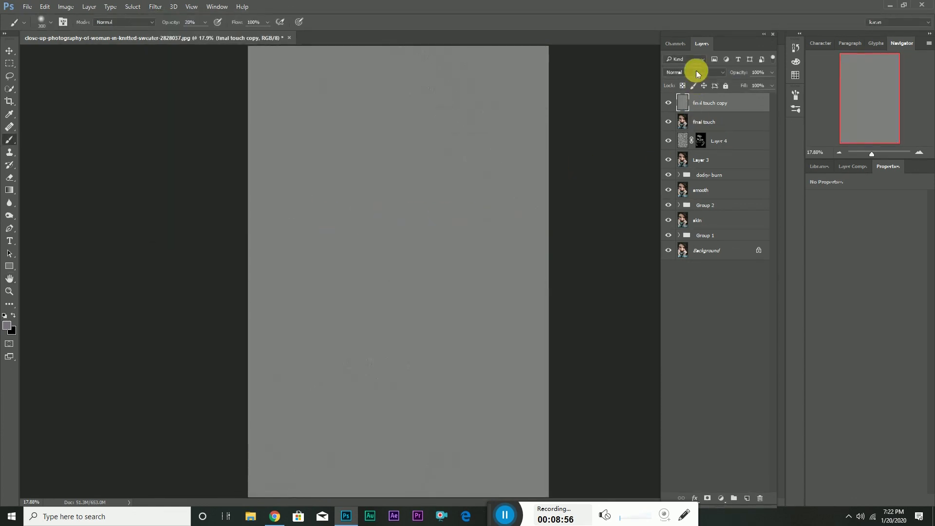
click(697, 72)
click(694, 186)
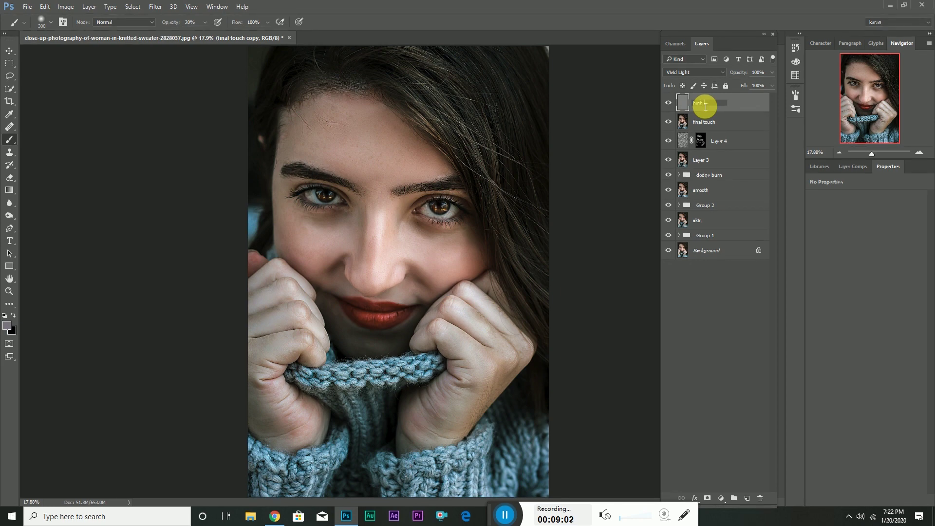
key(Return)
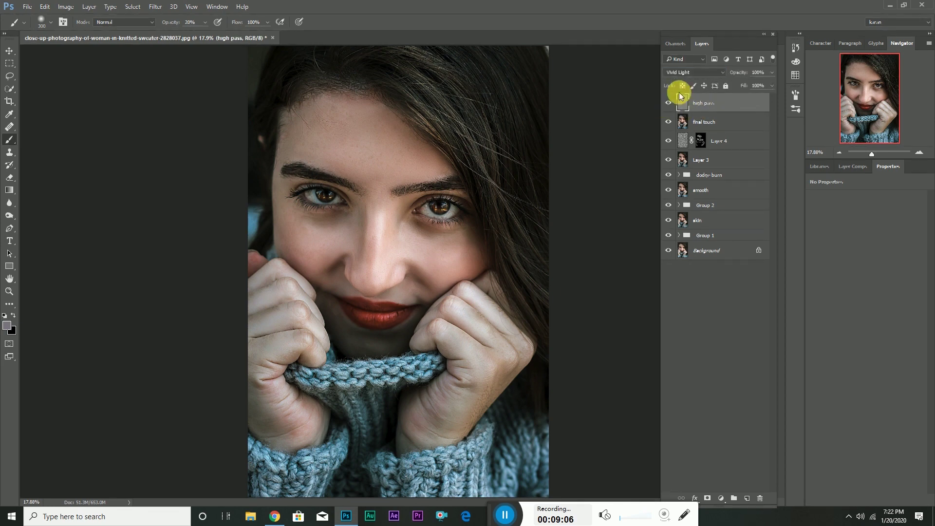
Step: Compare the original with the retouch, then stamp everything into new top Layer 5
alt+click(673, 254)
alt+click(674, 258)
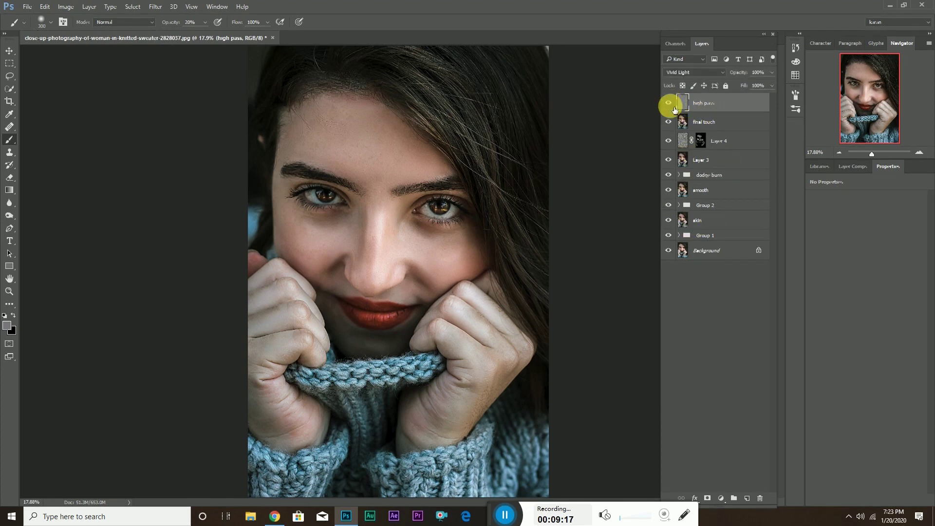
key(ctrl+shift+alt+e)
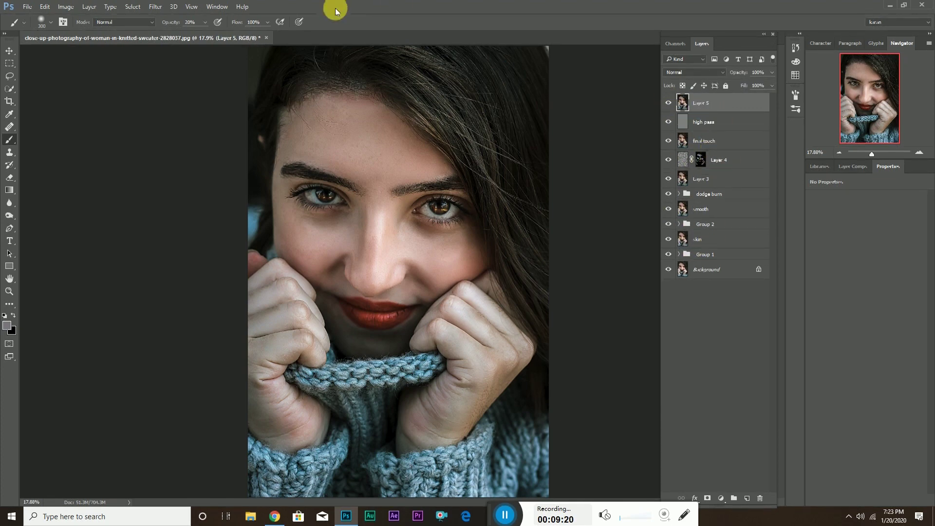
Step: Review Camera Raw's HSL and Split Toning panels (hues 32/17, saturation 2) on Layer 5
click(158, 7)
click(168, 63)
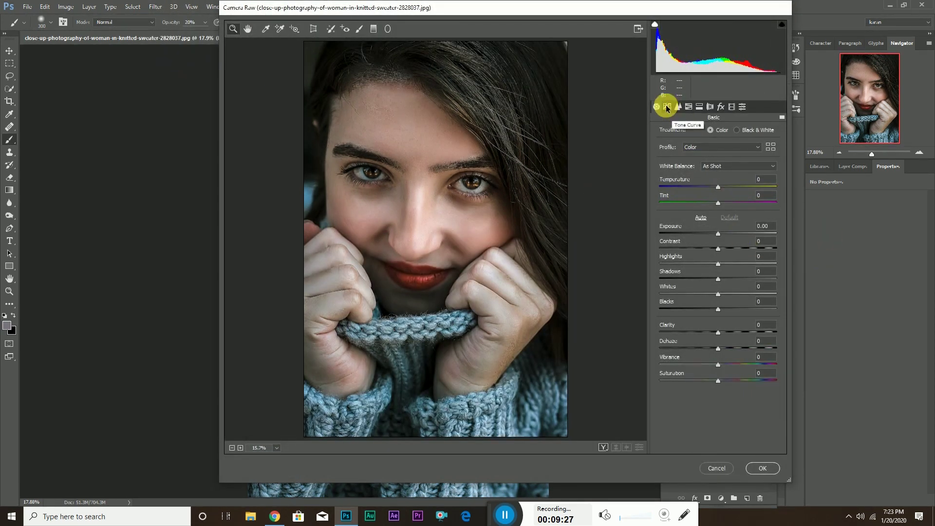
click(709, 107)
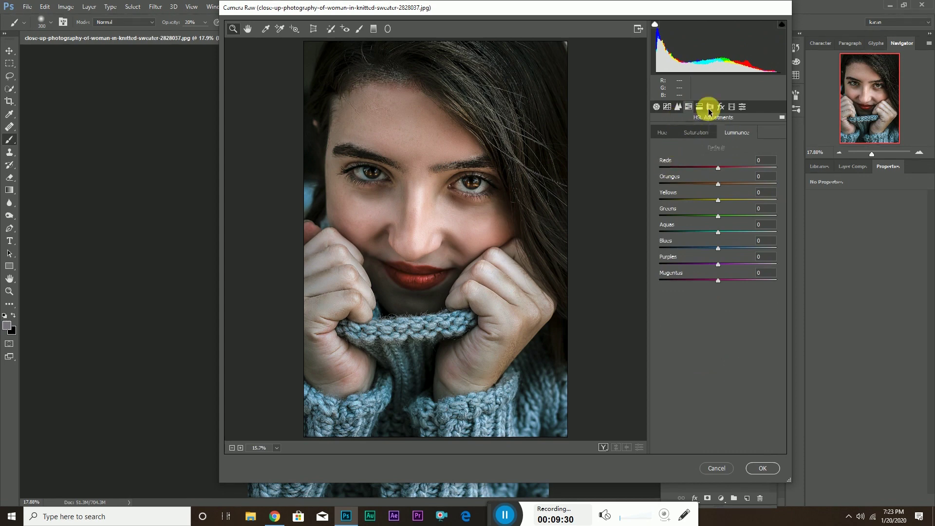
click(699, 106)
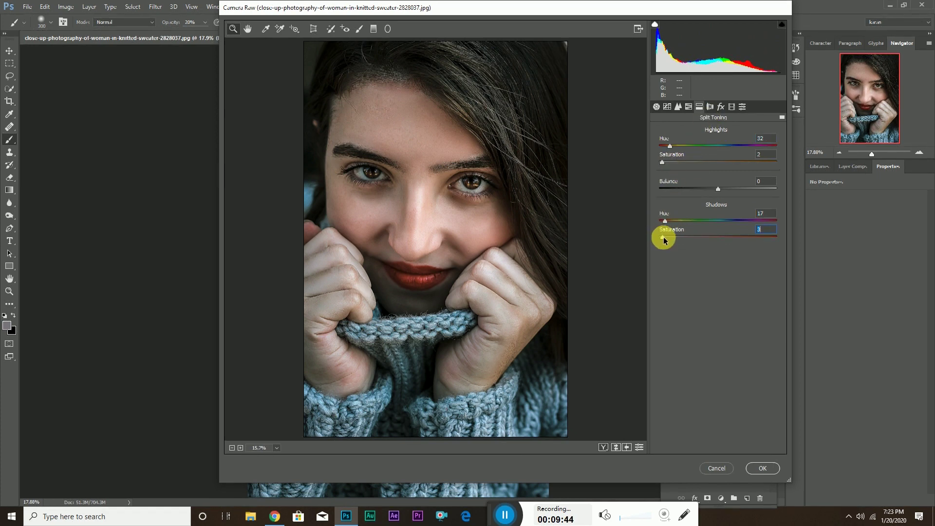
click(689, 106)
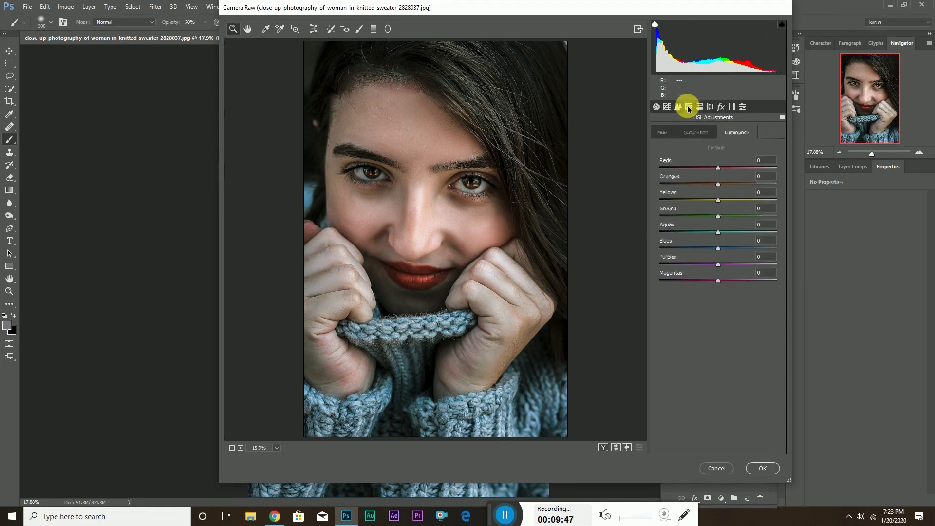
click(696, 132)
click(735, 132)
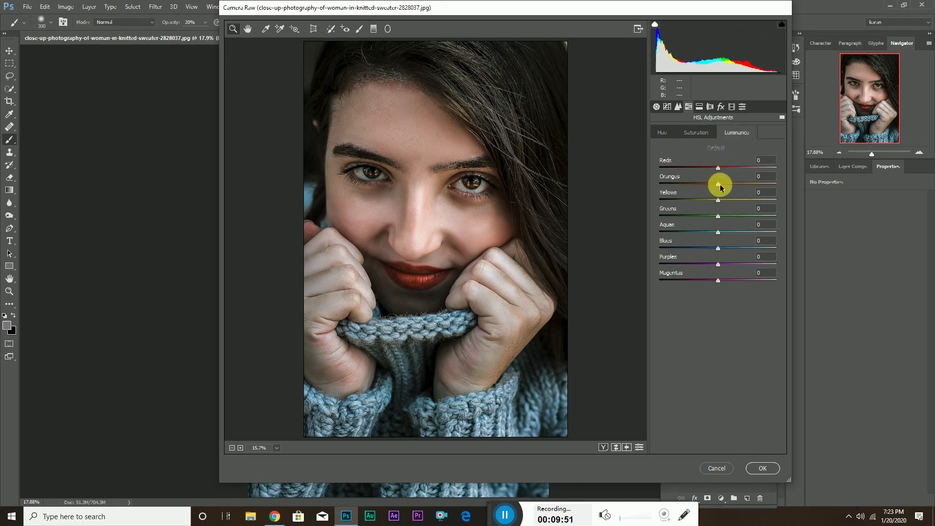
Step: Apply the Camera Raw grade, then fill a new layer with 50% gray set to Overlay
click(763, 468)
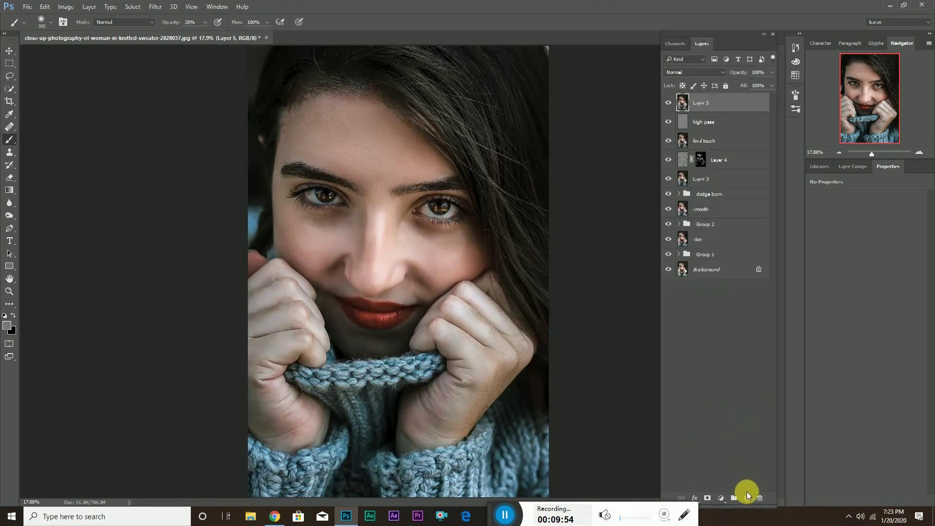
key(shift+F5)
key(Return)
text(eyes)
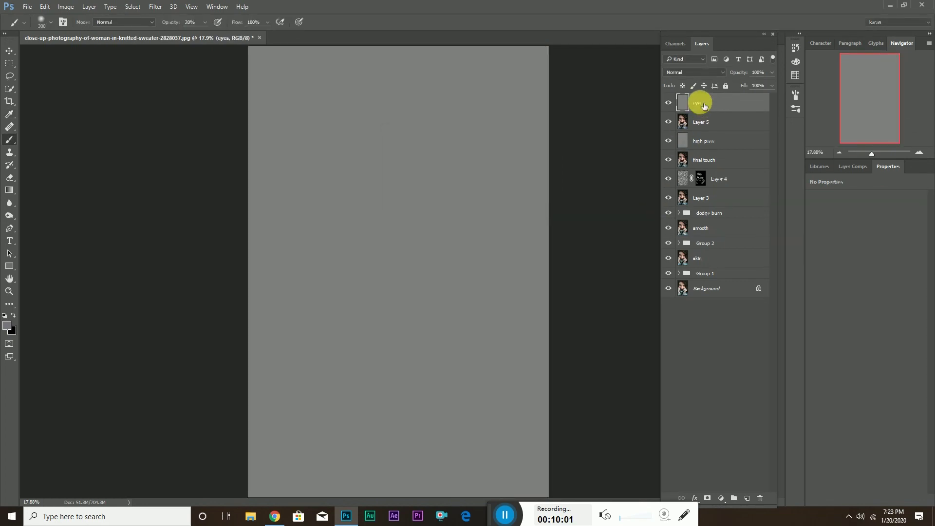
click(694, 72)
click(699, 166)
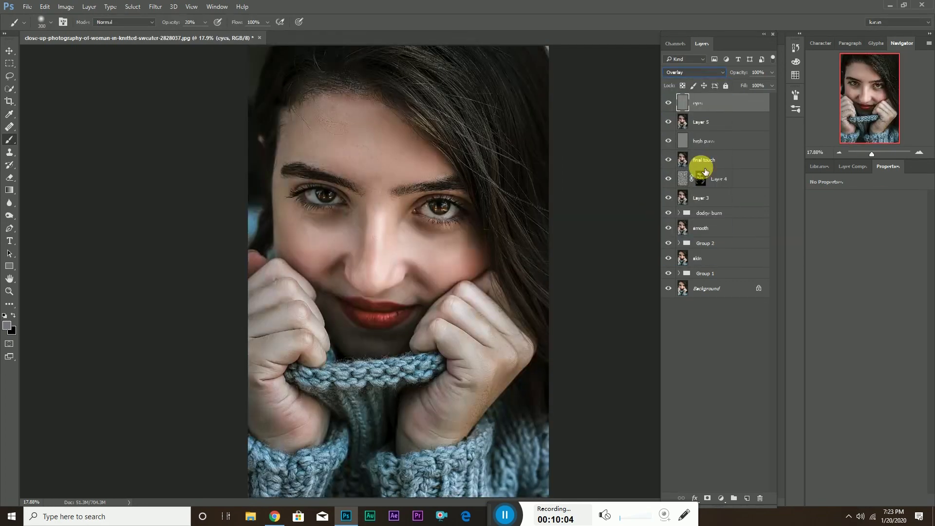
Step: Dodge the white and outer corner of the left eye at 40% exposure
click(10, 215)
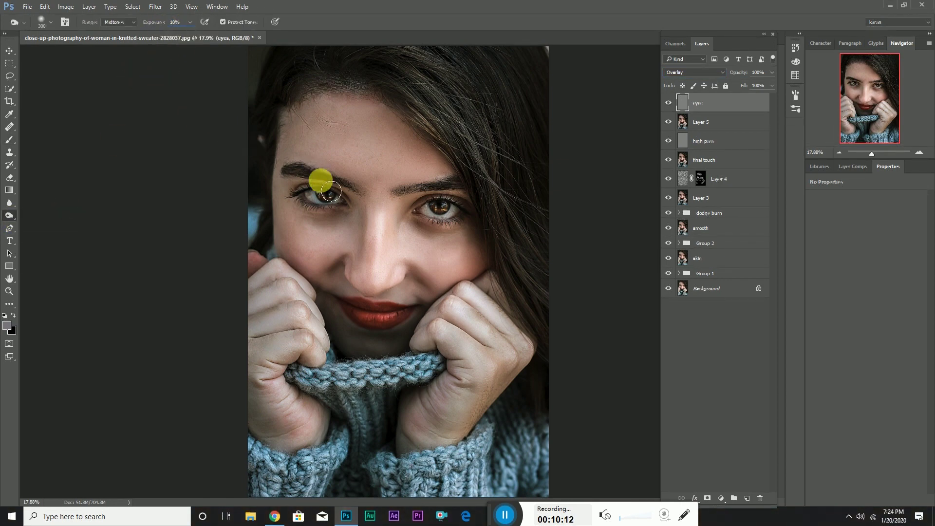
scroll(363, 194, up, 2)
scroll(362, 195, up, 3)
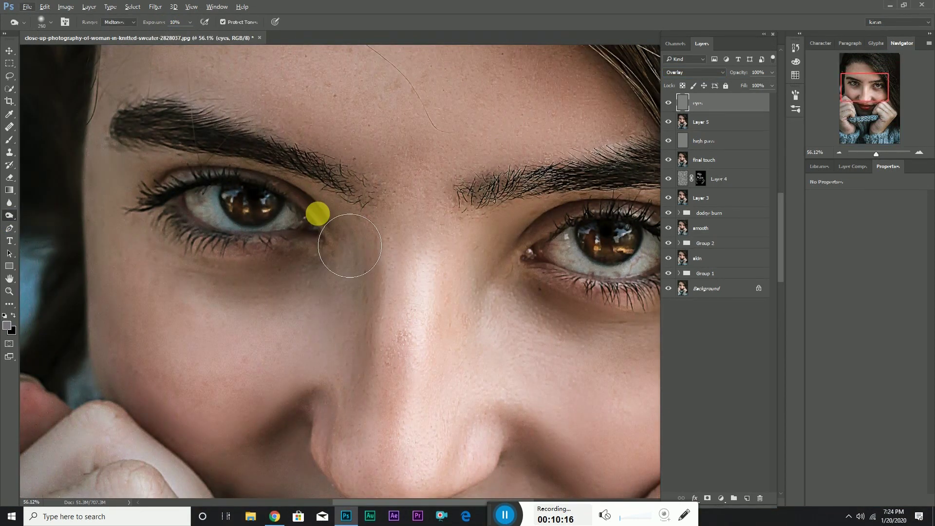
key(bracketleft)
key(bracketleft)
key(bracketleft)
mouse_move(188, 214)
mouse_down()
mouse_move(308, 241)
mouse_move(248, 234)
mouse_move(256, 236)
mouse_up()
click(178, 24)
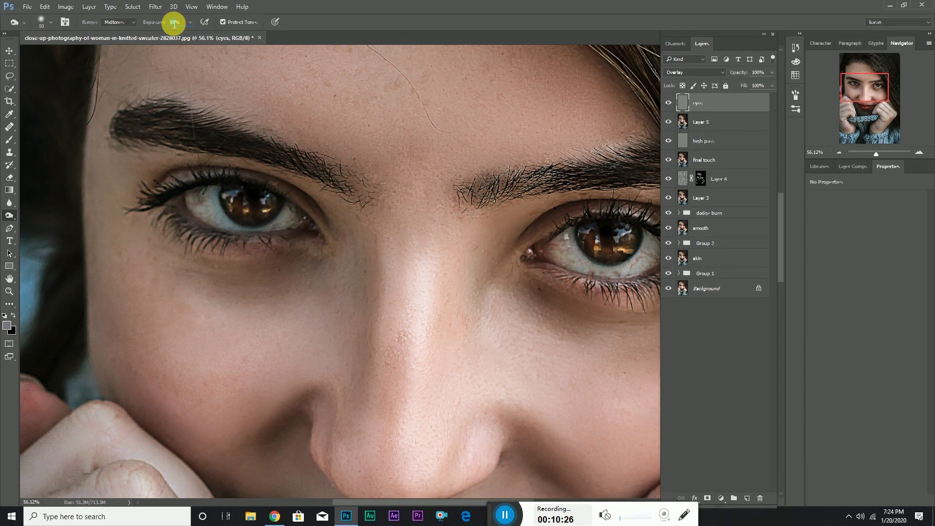
mouse_move(185, 209)
mouse_down()
mouse_move(252, 241)
mouse_move(310, 241)
mouse_move(243, 240)
mouse_move(271, 233)
mouse_move(211, 221)
mouse_move(181, 198)
mouse_up()
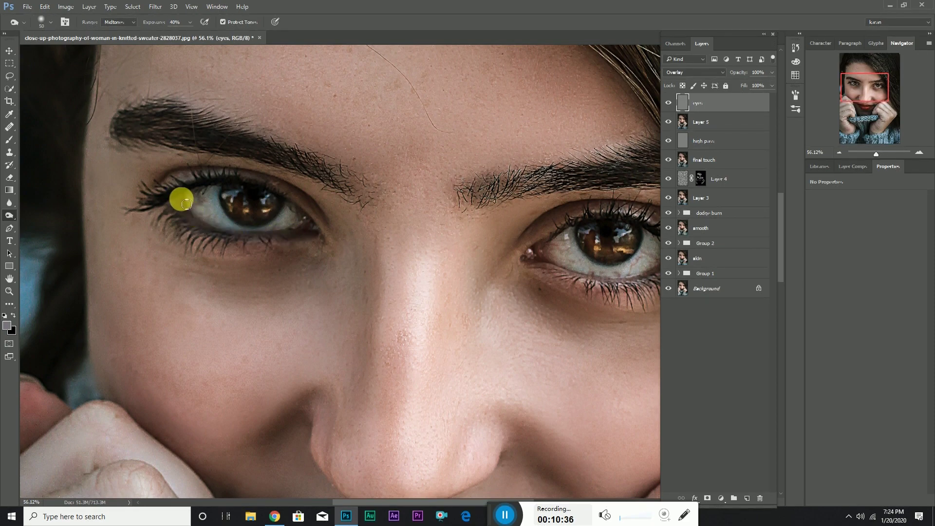
Step: Dodge both lower eyelids, compare the eyes layer, and stamp visible layers
click(333, 260)
drag(333, 259, 144, 244)
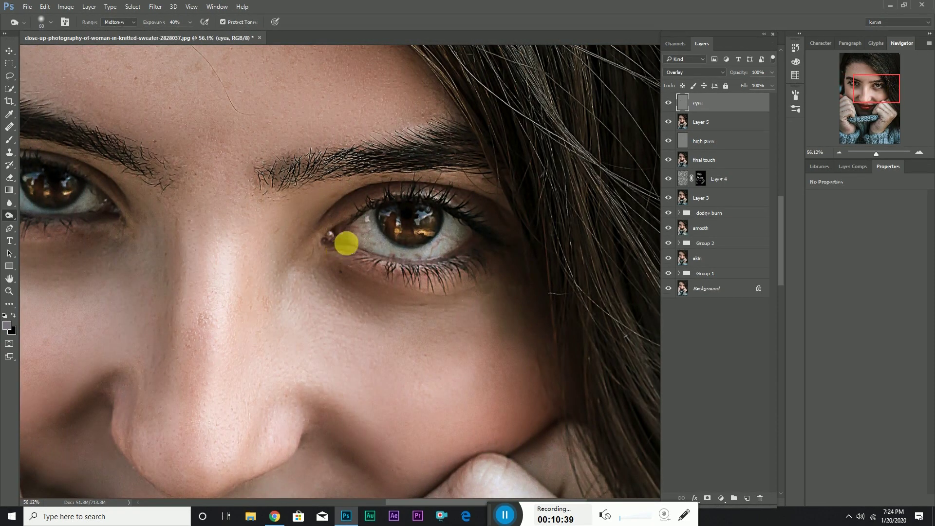
mouse_move(338, 243)
mouse_down()
mouse_move(380, 268)
mouse_move(480, 253)
mouse_move(476, 244)
mouse_move(458, 264)
mouse_move(410, 263)
mouse_move(367, 250)
mouse_move(430, 263)
mouse_move(355, 248)
mouse_move(416, 266)
mouse_move(461, 242)
mouse_move(400, 263)
mouse_up()
key(bracketleft)
key(bracketleft)
key(ctrl+0)
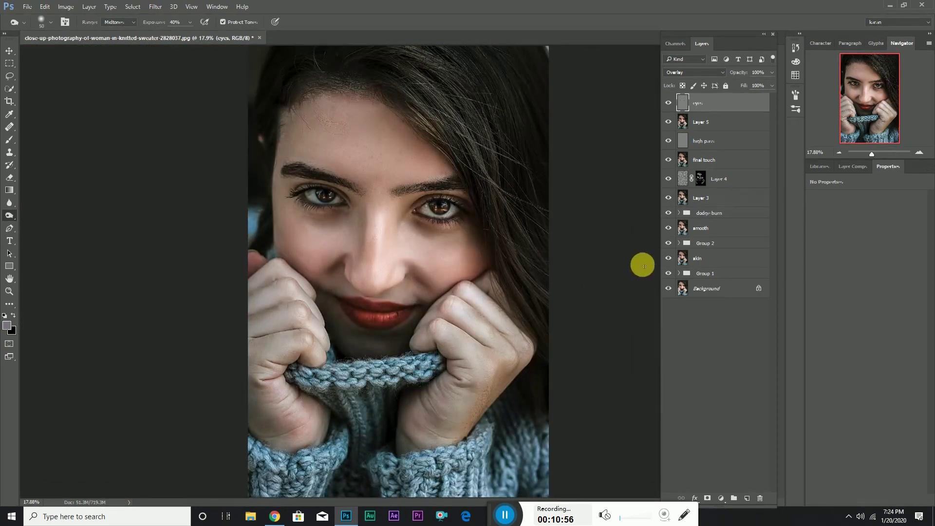
click(669, 102)
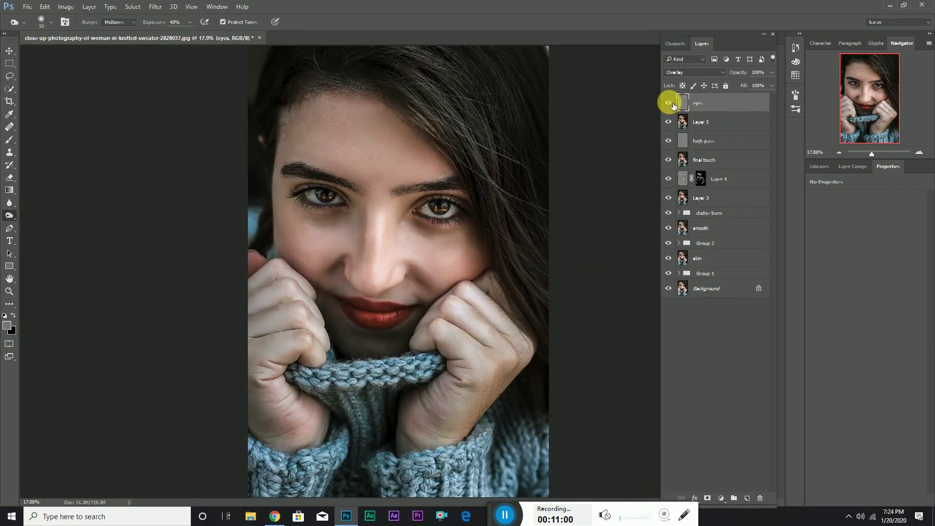
key(ctrl+alt+shift+e)
Step: Rename the merged layer 'final' and add a Color Balance layer shifting midtones toward cyan and green
double_click(705, 103)
text(final)
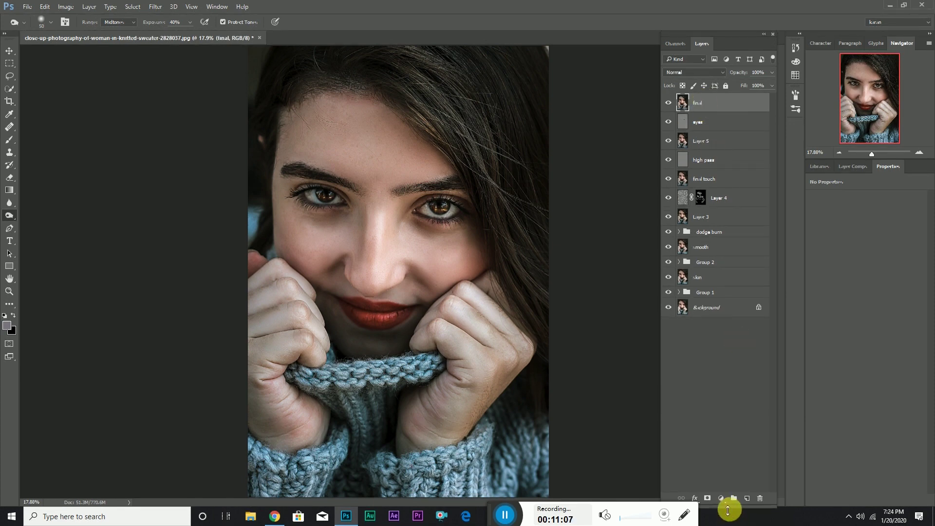
click(722, 498)
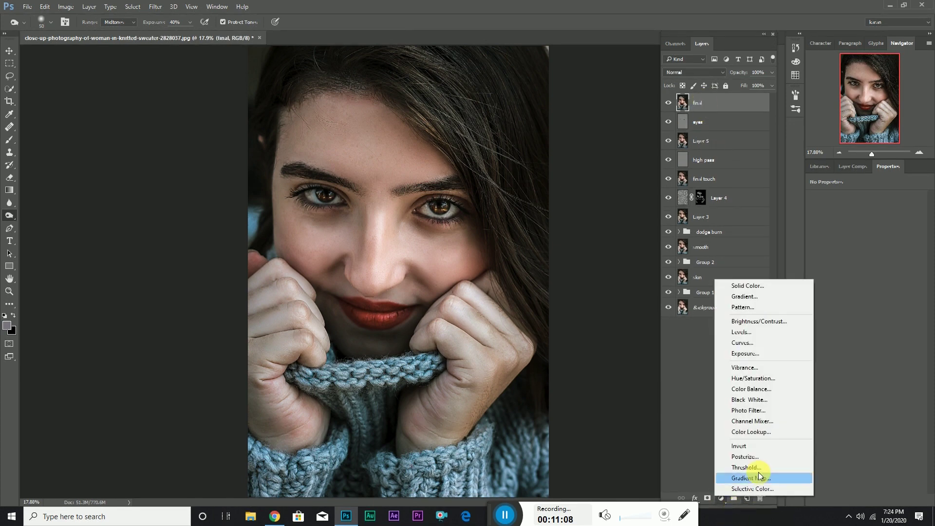
click(749, 388)
drag(853, 221, 852, 237)
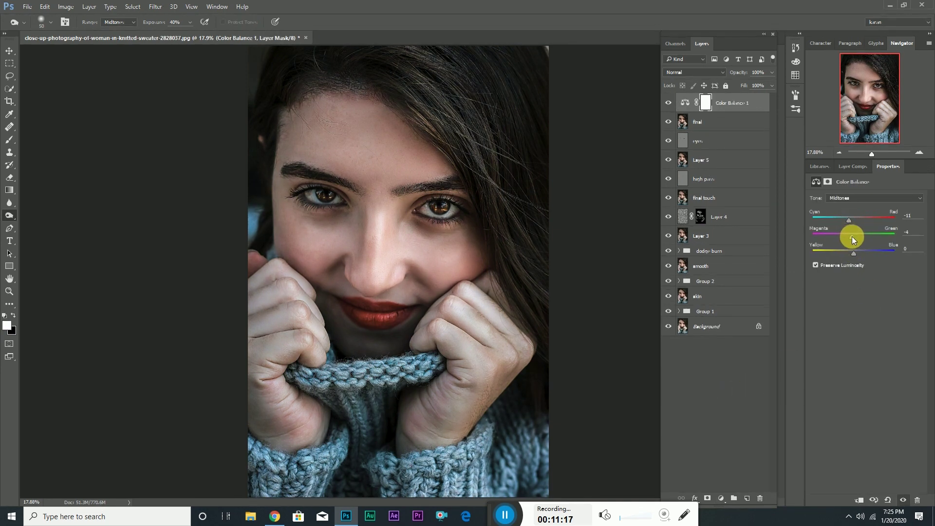
click(854, 253)
Step: Toggle Color Balance 1 on and off to compare the cooled result
click(672, 106)
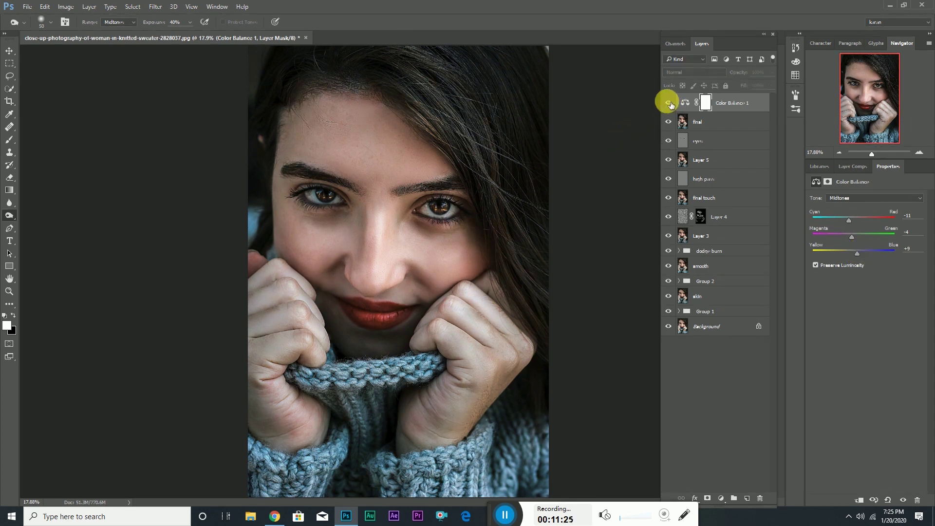
click(669, 102)
click(747, 101)
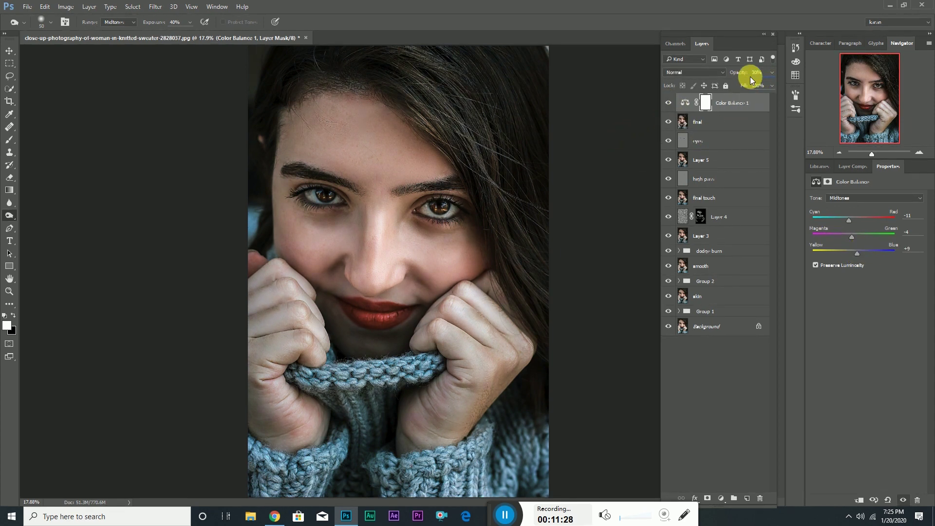
click(669, 103)
click(672, 104)
Step: Add a Sepia Photo Filter layer at 50% opacity and compare against the original background
click(721, 498)
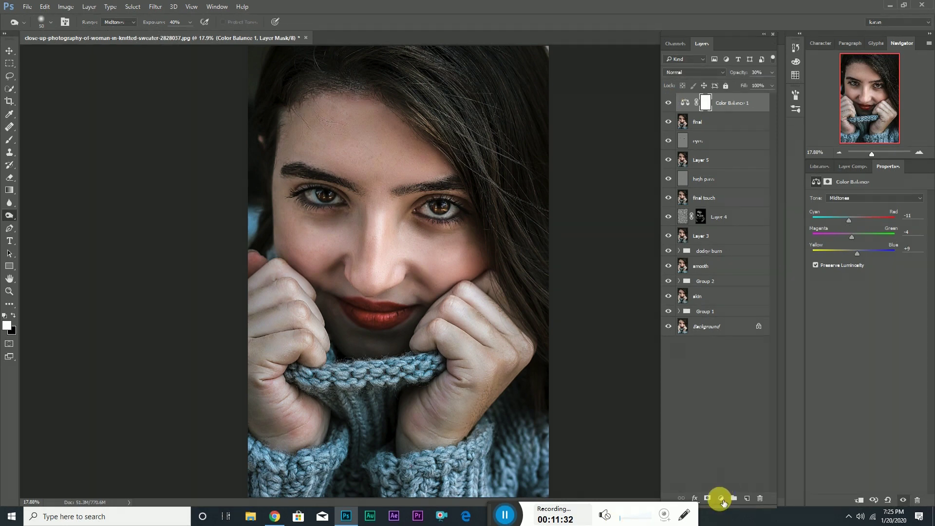
click(761, 412)
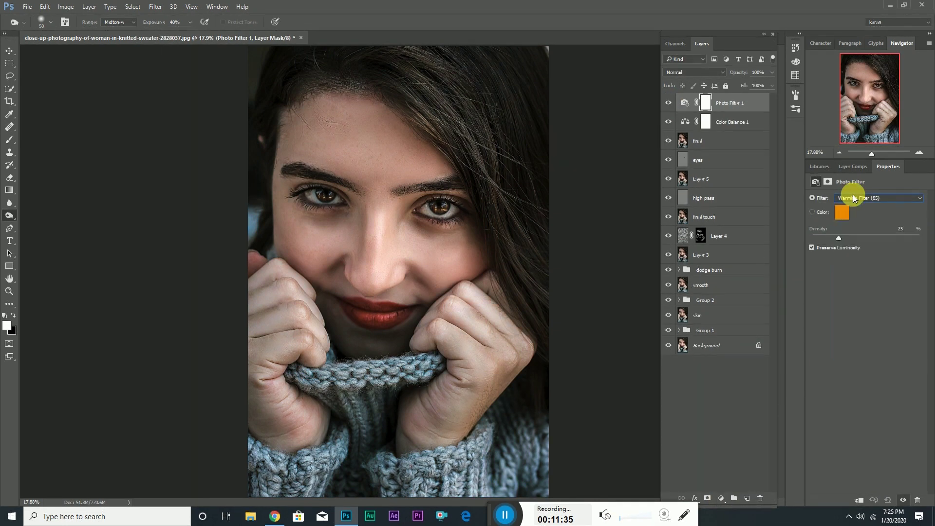
click(852, 197)
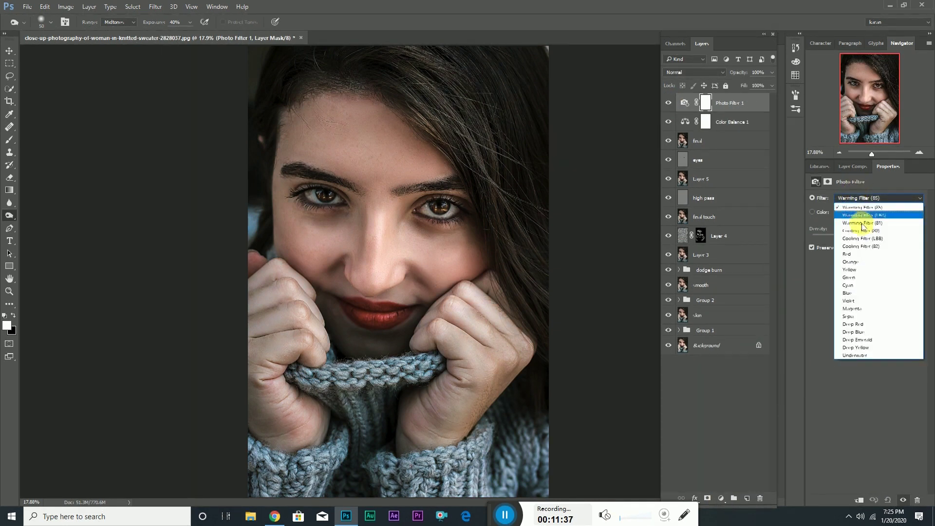
click(852, 300)
key(Down)
key(Down)
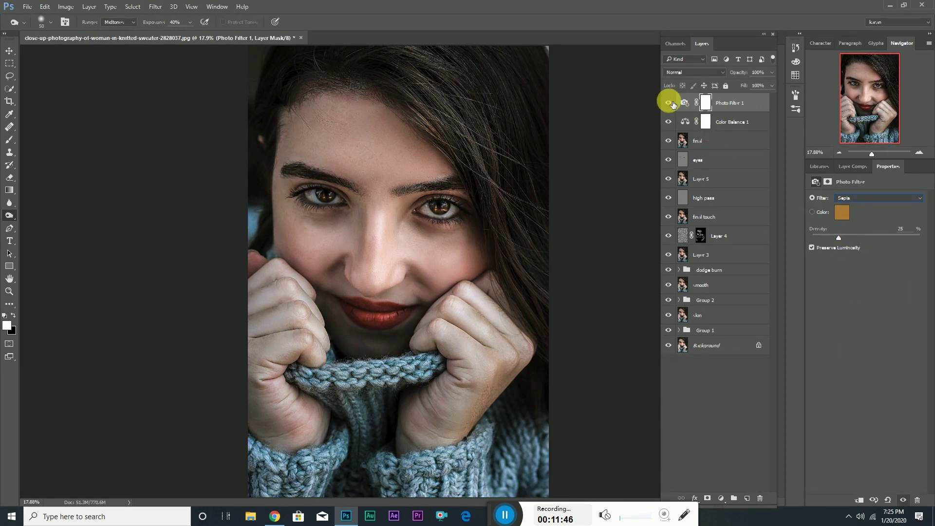
click(743, 76)
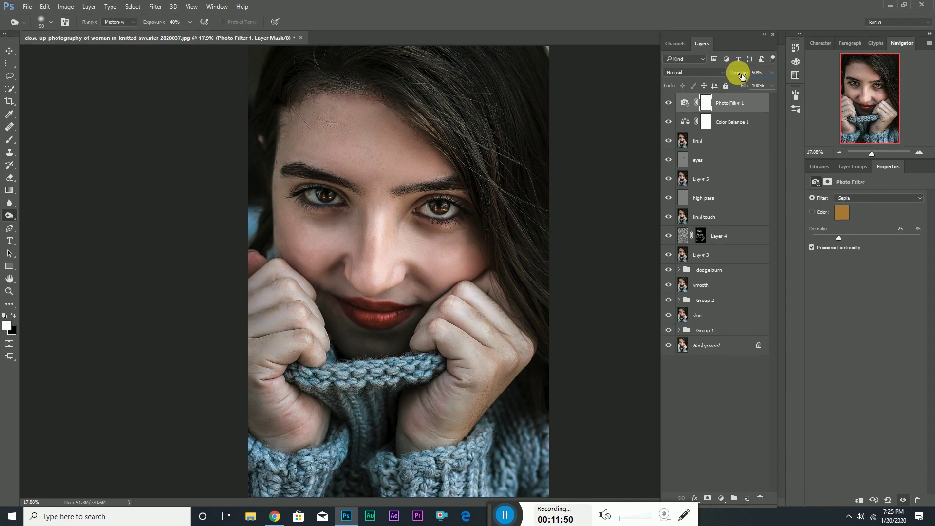
alt+click(668, 346)
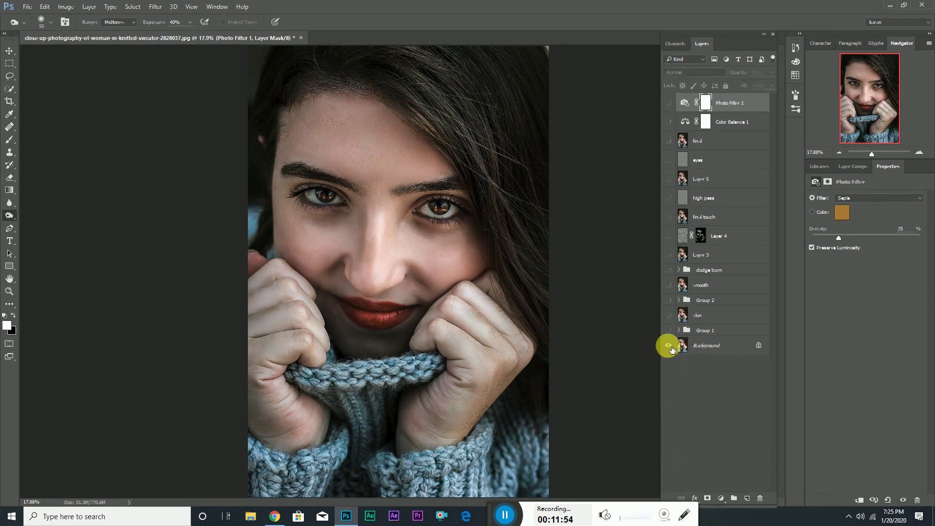
alt+click(668, 345)
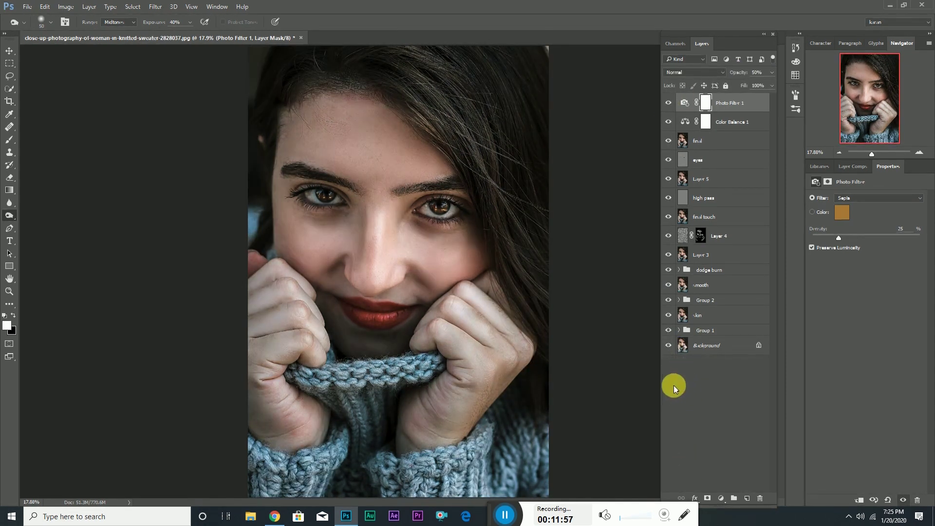